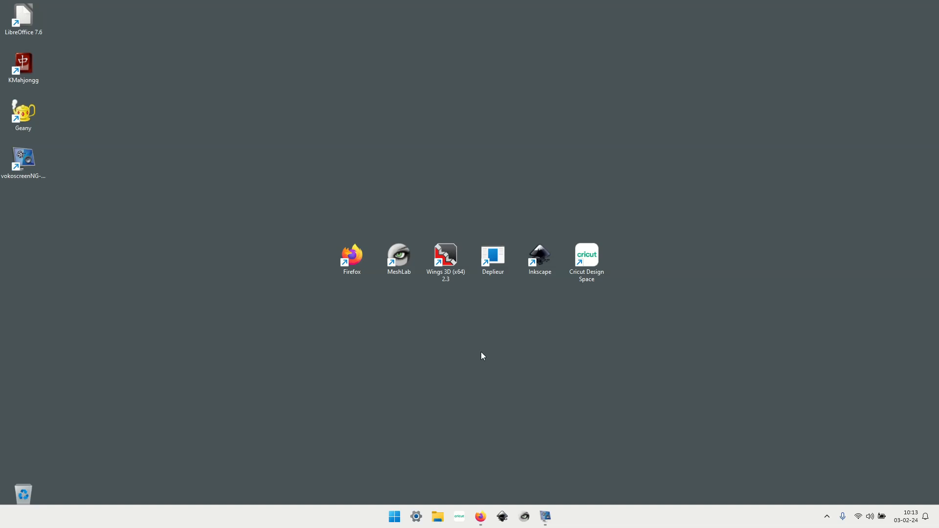
Step: Open Firefox and load the gilboonet.github.io/Gabarits.html page
{"action": "double_click", "coordinate": [350, 252]}
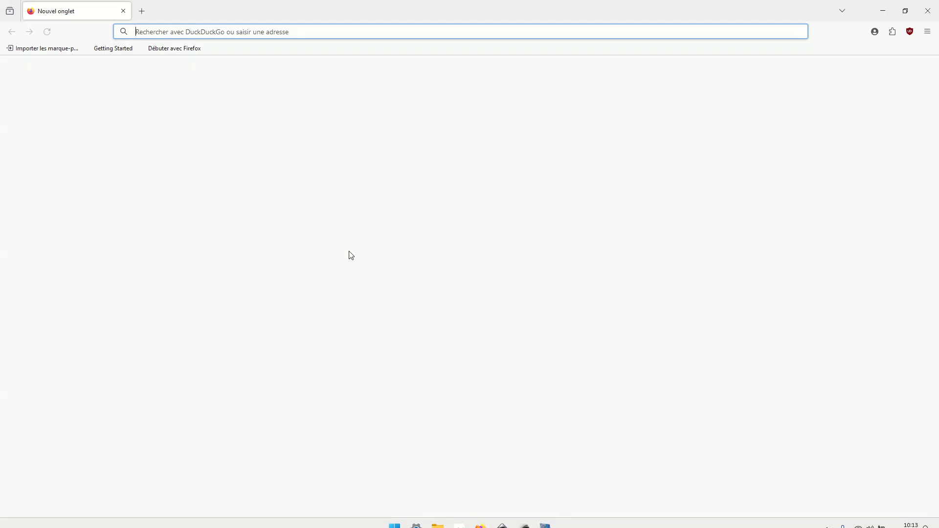
{"action": "left_click", "coordinate": [678, 379]}
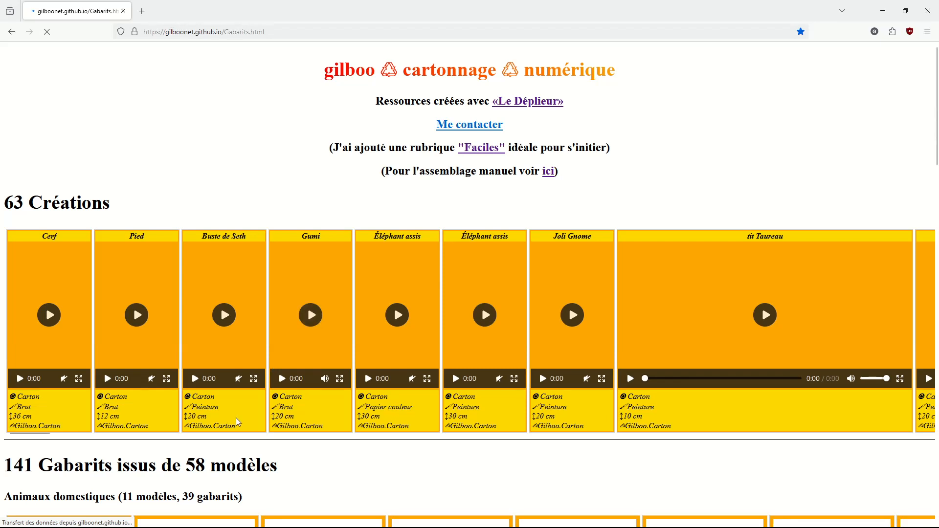
Step: Look over the page's introduction links, the Créations video strip and the template categories for domestic and wild animals
{"action": "scroll", "coordinate": [303, 418], "scroll_direction": "down", "scroll_amount": 4}
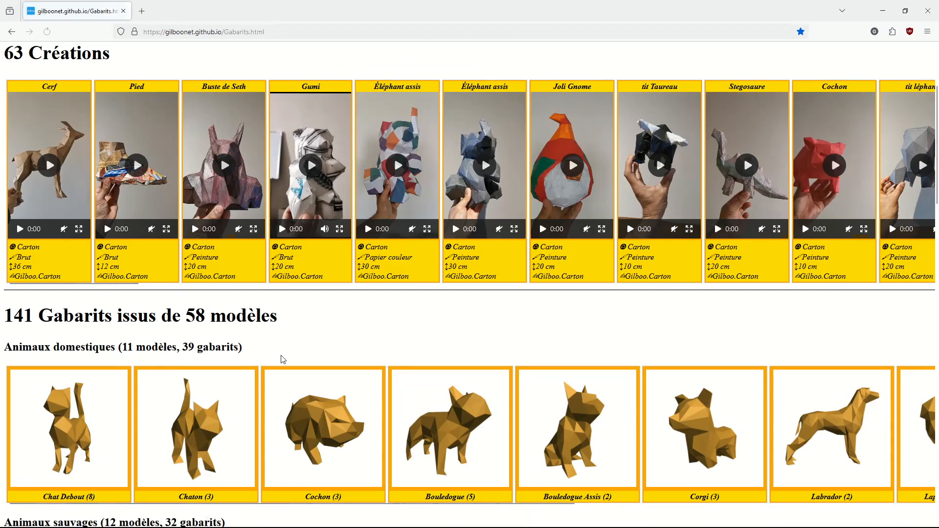
{"action": "scroll", "coordinate": [280, 360], "scroll_direction": "down", "scroll_amount": 3}
{"action": "scroll", "coordinate": [356, 304], "scroll_direction": "up", "scroll_amount": 6}
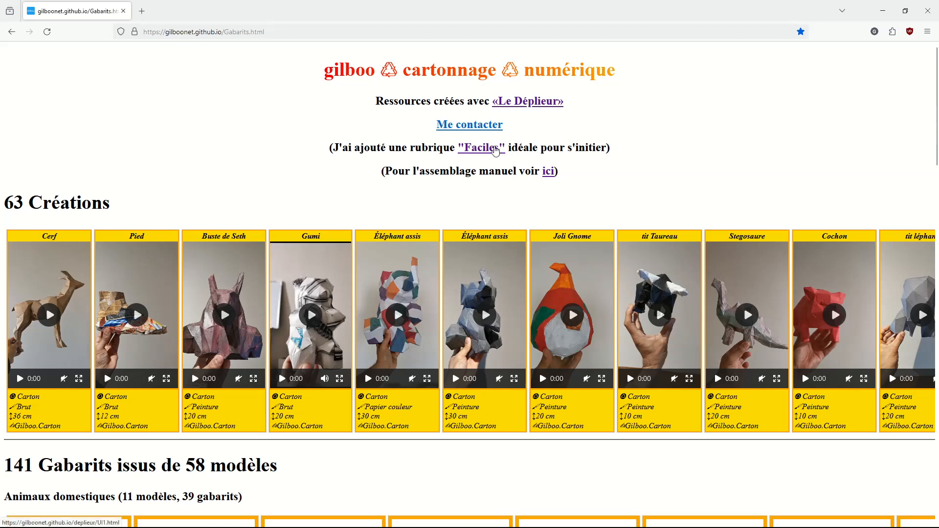
{"action": "scroll", "coordinate": [95, 159], "scroll_direction": "down", "scroll_amount": 1}
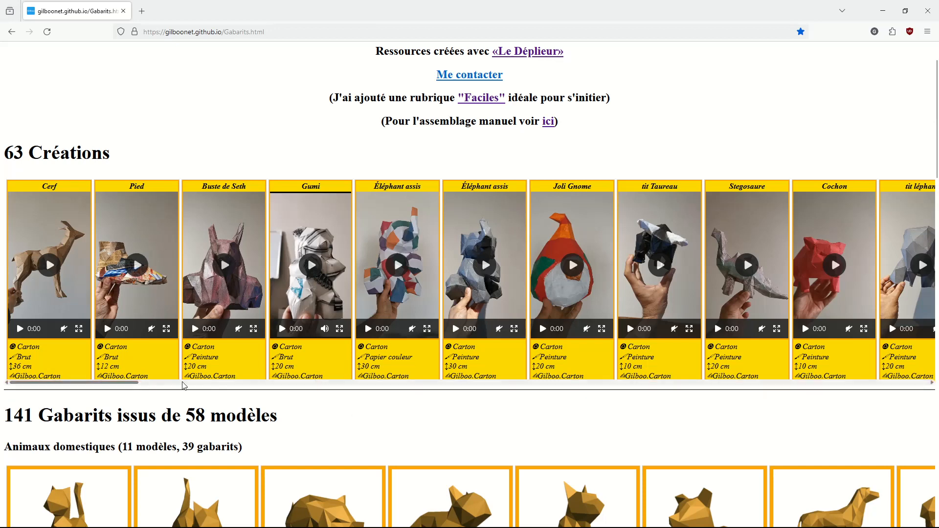
{"action": "left_click_drag", "start_coordinate": [128, 385], "coordinate": [78, 416]}
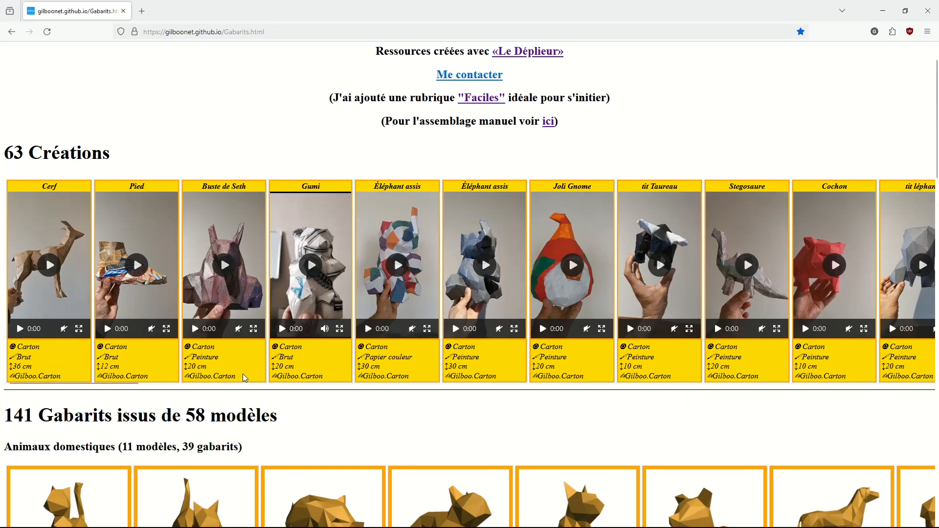
{"action": "scroll", "coordinate": [180, 300], "scroll_direction": "down", "scroll_amount": 4}
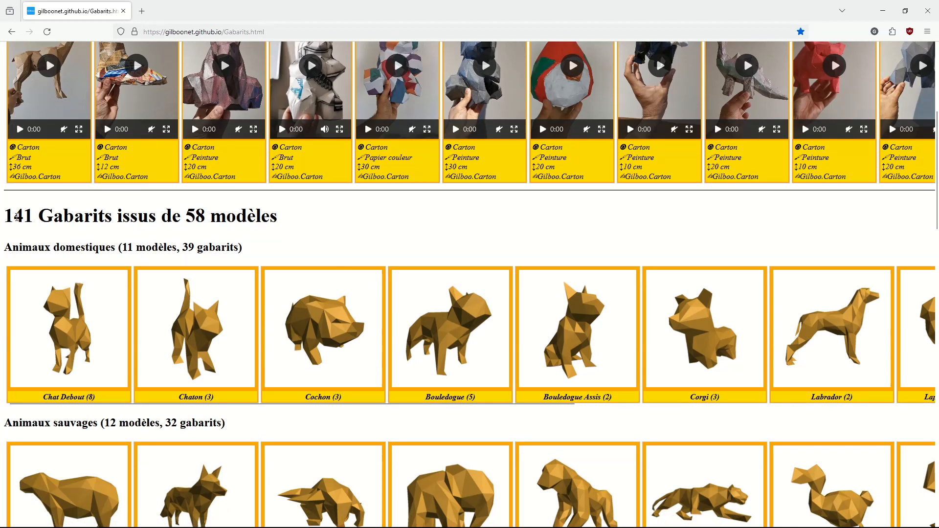
{"action": "double_click", "coordinate": [17, 218]}
{"action": "left_click", "coordinate": [85, 213]}
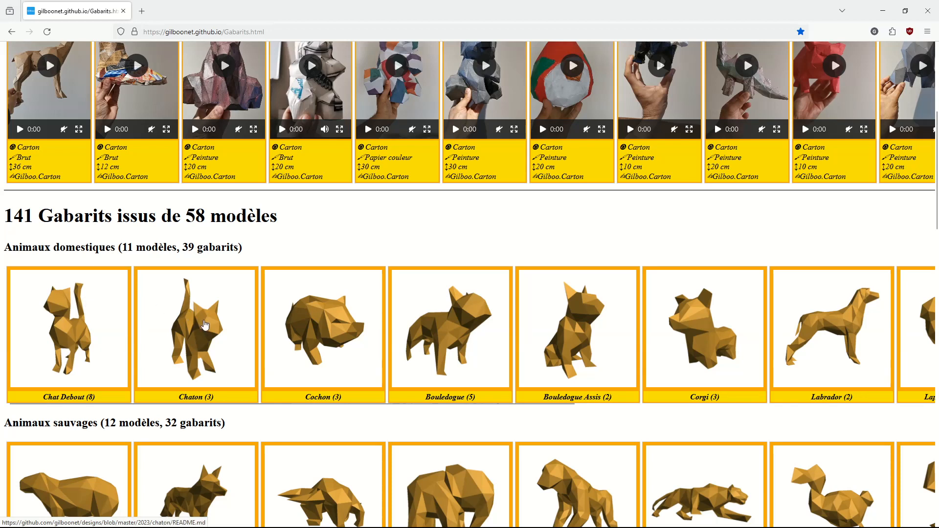
Step: Open the Chaton model's template page from the domestic animals and read through its template table and details
{"action": "left_click", "coordinate": [202, 323]}
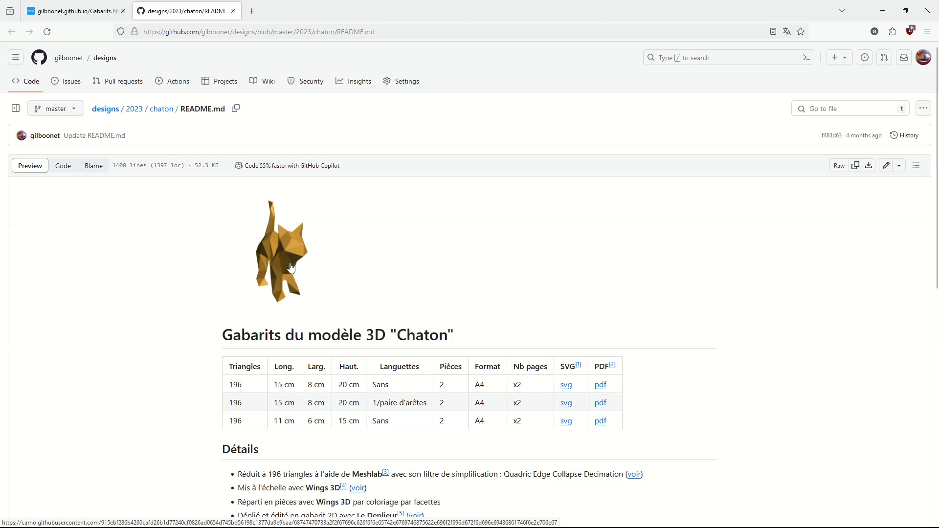
{"action": "scroll", "coordinate": [291, 267], "scroll_direction": "down", "scroll_amount": 1}
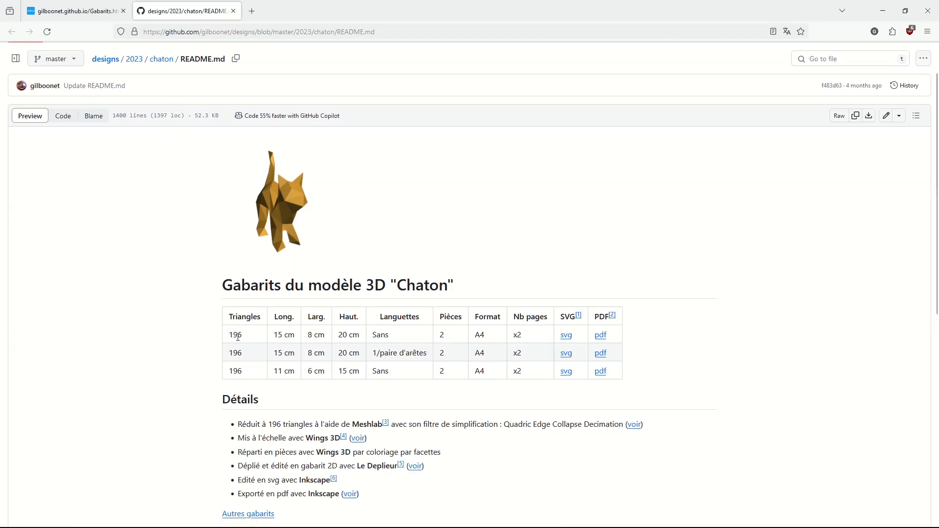
{"action": "scroll", "coordinate": [246, 389], "scroll_direction": "down", "scroll_amount": 2}
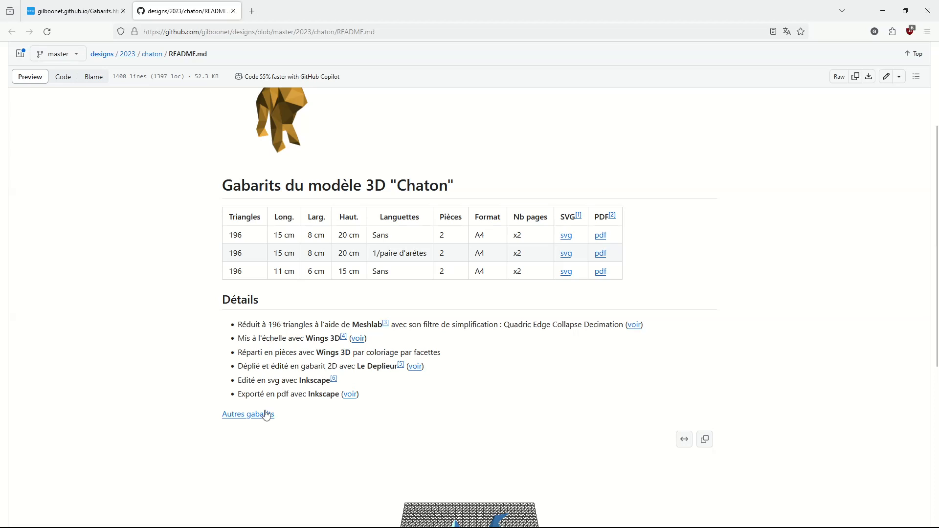
{"action": "scroll", "coordinate": [384, 408], "scroll_direction": "down", "scroll_amount": 3}
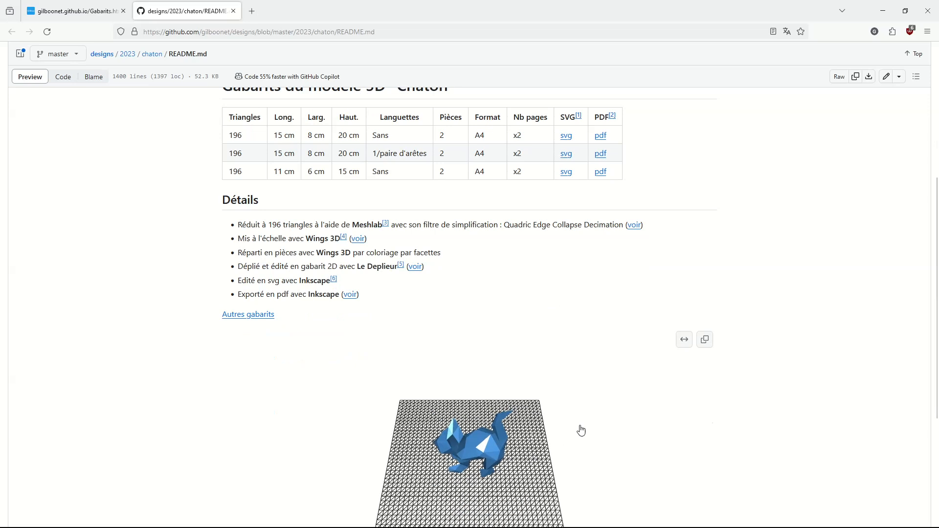
Step: Orbit the interactive 3D preview of the Chaton model to view it from several angles
{"action": "left_click_drag", "start_coordinate": [496, 463], "coordinate": [501, 419]}
{"action": "left_click_drag", "start_coordinate": [560, 432], "coordinate": [588, 458]}
{"action": "left_click_drag", "start_coordinate": [506, 476], "coordinate": [488, 386]}
{"action": "scroll", "coordinate": [426, 353], "scroll_direction": "up", "scroll_amount": 5}
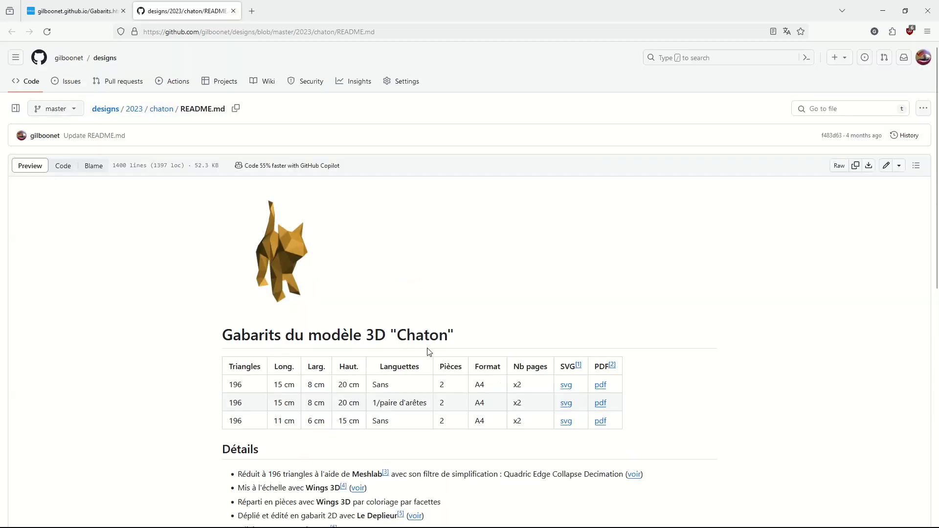
Step: Review the Chaton template table and open the PDF of the 15 cm high template without tabs
{"action": "scroll", "coordinate": [432, 356], "scroll_direction": "down", "scroll_amount": 1}
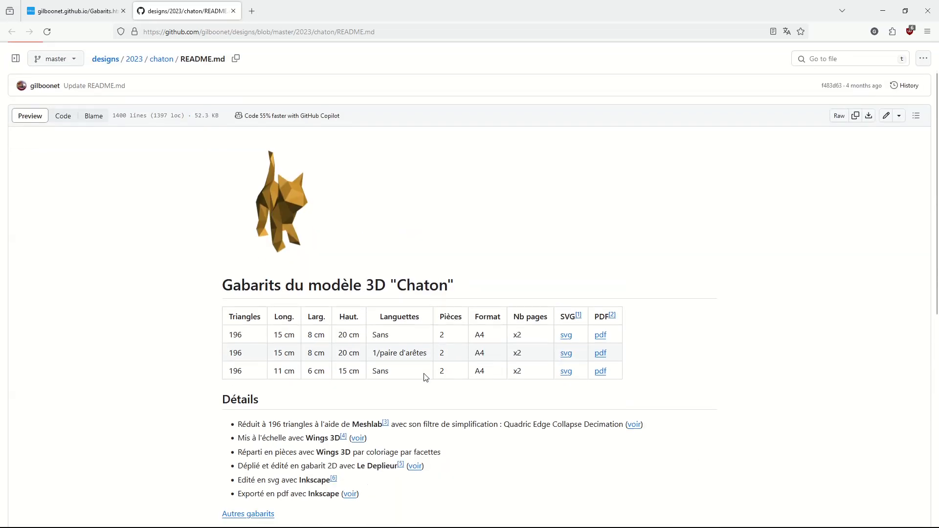
{"action": "double_click", "coordinate": [233, 336]}
{"action": "double_click", "coordinate": [248, 336]}
{"action": "left_click", "coordinate": [251, 338]}
{"action": "left_click", "coordinate": [601, 376]}
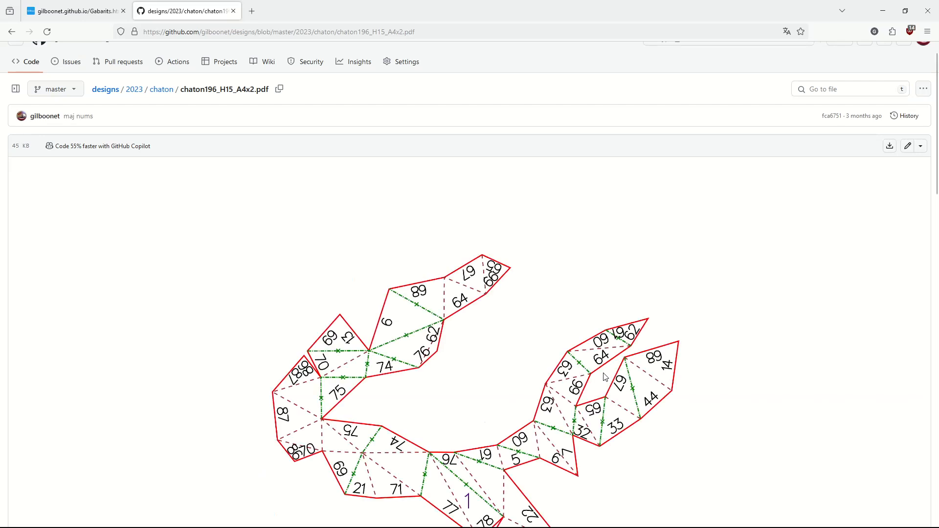
Step: Examine the numbered edges and fold lines of pieces 1 and 2 across both pages of the 15 cm template
{"action": "scroll", "coordinate": [471, 369], "scroll_direction": "down", "scroll_amount": 5}
{"action": "scroll", "coordinate": [473, 370], "scroll_direction": "down", "scroll_amount": 5}
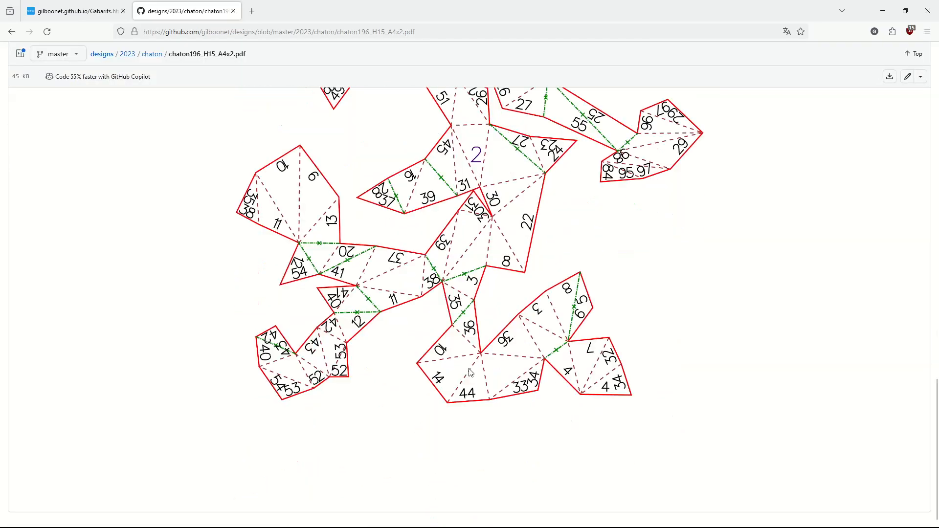
{"action": "scroll", "coordinate": [476, 376], "scroll_direction": "up", "scroll_amount": 5}
{"action": "scroll", "coordinate": [479, 381], "scroll_direction": "down", "scroll_amount": 10}
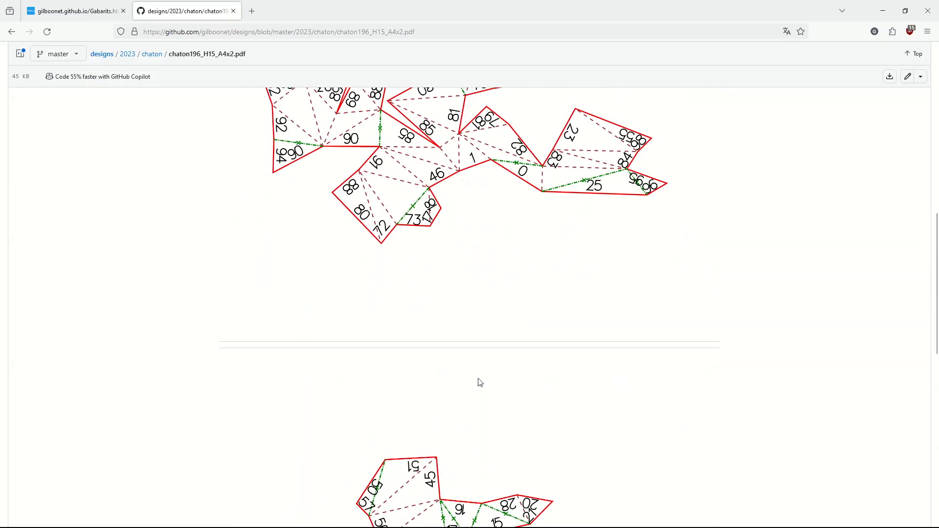
{"action": "scroll", "coordinate": [482, 382], "scroll_direction": "up", "scroll_amount": 8}
{"action": "scroll", "coordinate": [485, 382], "scroll_direction": "down", "scroll_amount": 2}
{"action": "scroll", "coordinate": [487, 382], "scroll_direction": "down", "scroll_amount": 10}
{"action": "scroll", "coordinate": [538, 367], "scroll_direction": "up", "scroll_amount": 3}
{"action": "scroll", "coordinate": [592, 357], "scroll_direction": "up", "scroll_amount": 2}
{"action": "scroll", "coordinate": [577, 369], "scroll_direction": "down", "scroll_amount": 10}
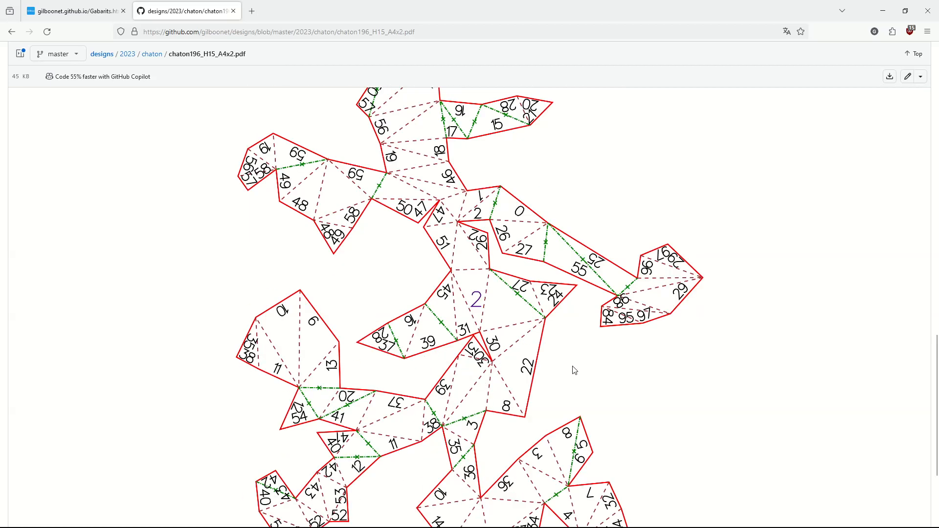
{"action": "scroll", "coordinate": [572, 373], "scroll_direction": "up", "scroll_amount": 3}
{"action": "scroll", "coordinate": [538, 352], "scroll_direction": "up", "scroll_amount": 10}
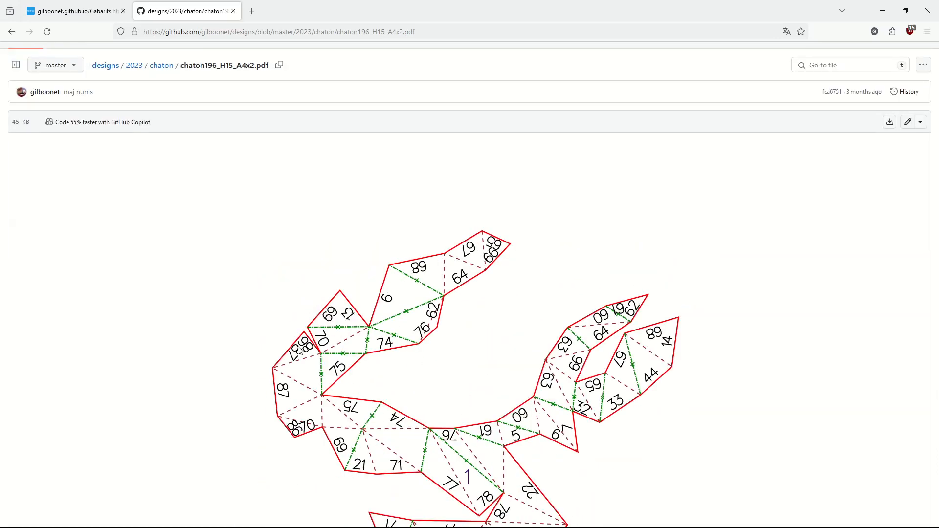
{"action": "scroll", "coordinate": [460, 342], "scroll_direction": "down", "scroll_amount": 4}
{"action": "scroll", "coordinate": [459, 342], "scroll_direction": "down", "scroll_amount": 4}
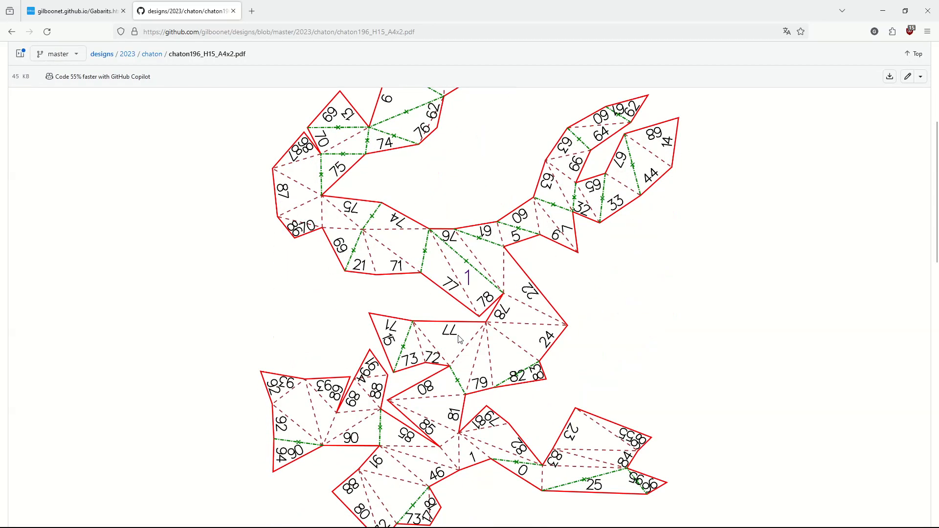
{"action": "scroll", "coordinate": [453, 343], "scroll_direction": "up", "scroll_amount": 4}
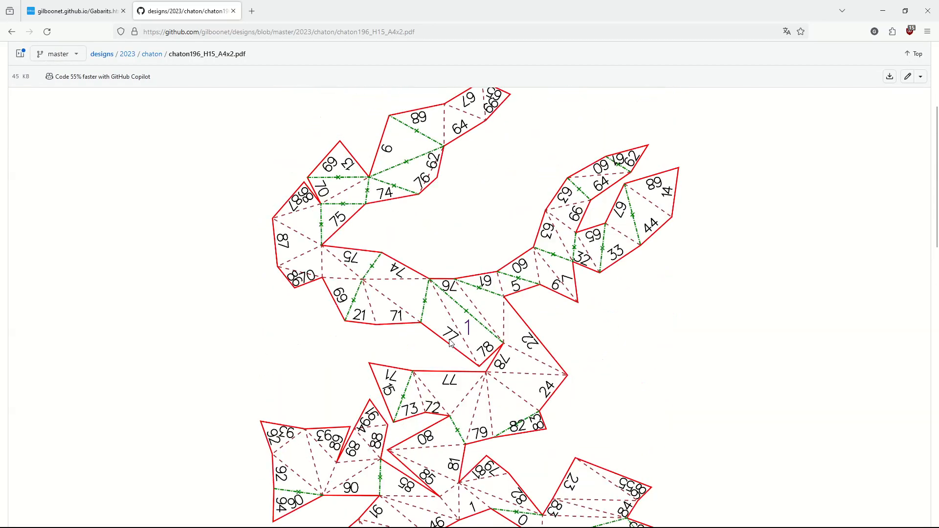
Step: Reduce the page zoom to 67% and view each whole page of the 15 cm template
{"action": "scroll", "coordinate": [451, 342], "scroll_direction": "down", "scroll_amount": 3}
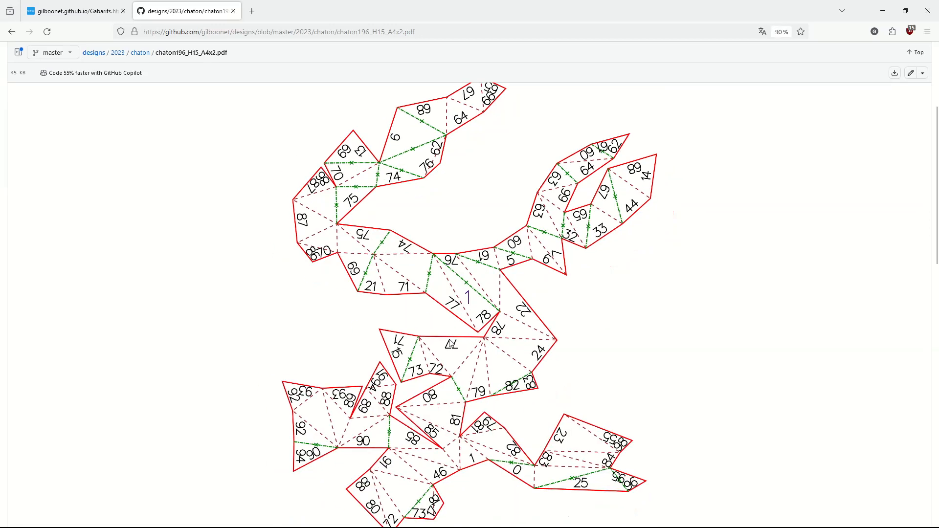
{"action": "scroll", "coordinate": [451, 343], "scroll_direction": "down", "scroll_amount": 1}
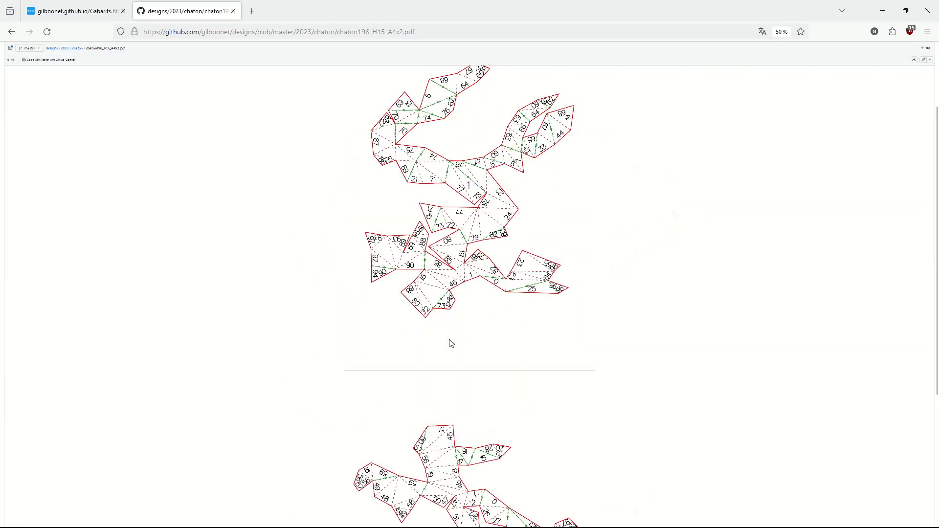
{"action": "scroll", "coordinate": [451, 343], "scroll_direction": "up", "scroll_amount": 1}
{"action": "scroll", "coordinate": [459, 307], "scroll_direction": "up", "scroll_amount": 1}
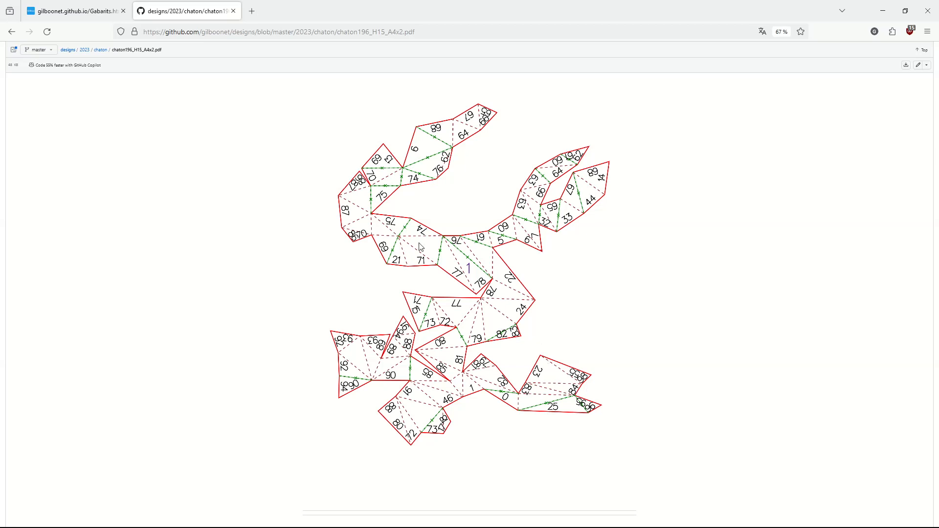
{"action": "scroll", "coordinate": [526, 300], "scroll_direction": "down", "scroll_amount": 5}
{"action": "scroll", "coordinate": [526, 301], "scroll_direction": "down", "scroll_amount": 3}
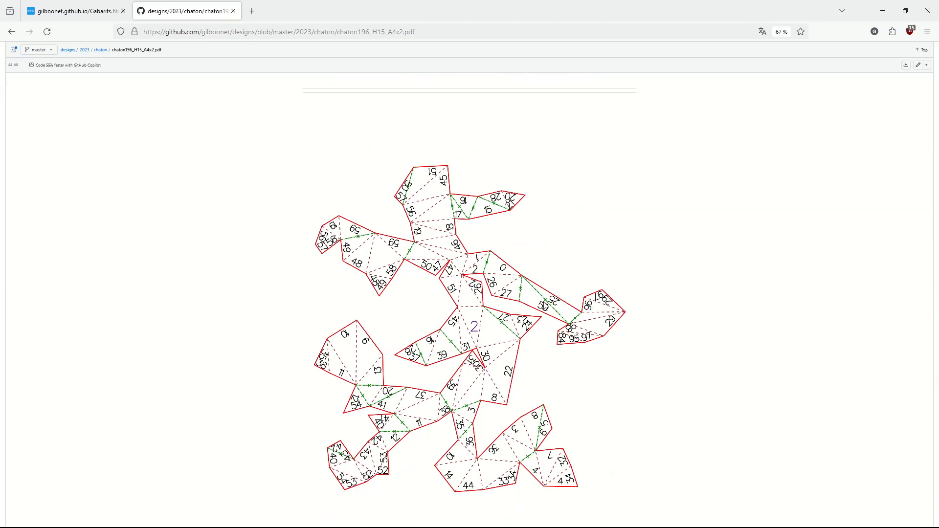
Step: Return to the Chaton page at default zoom and open the PDF of the 20 cm high template without tabs
{"action": "left_click", "coordinate": [12, 33]}
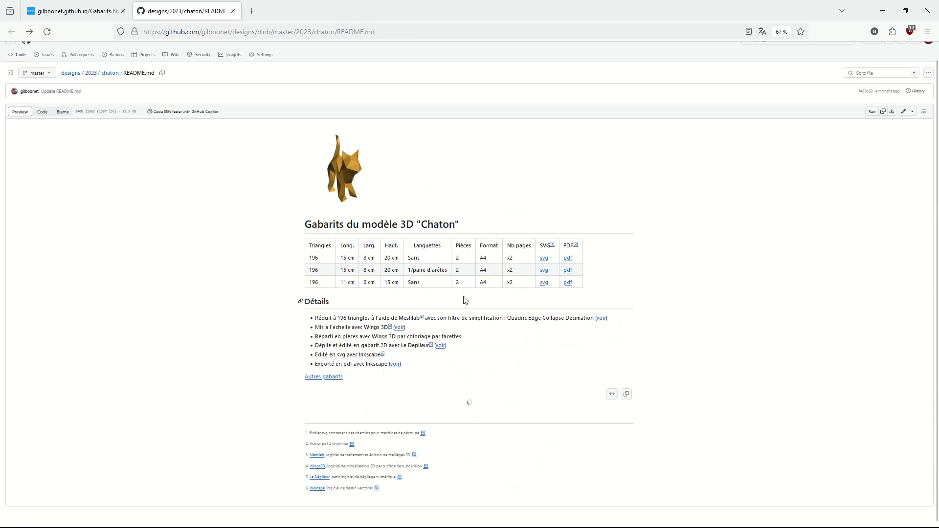
{"action": "left_click", "coordinate": [784, 33]}
{"action": "scroll", "coordinate": [470, 274], "scroll_direction": "down", "scroll_amount": 3}
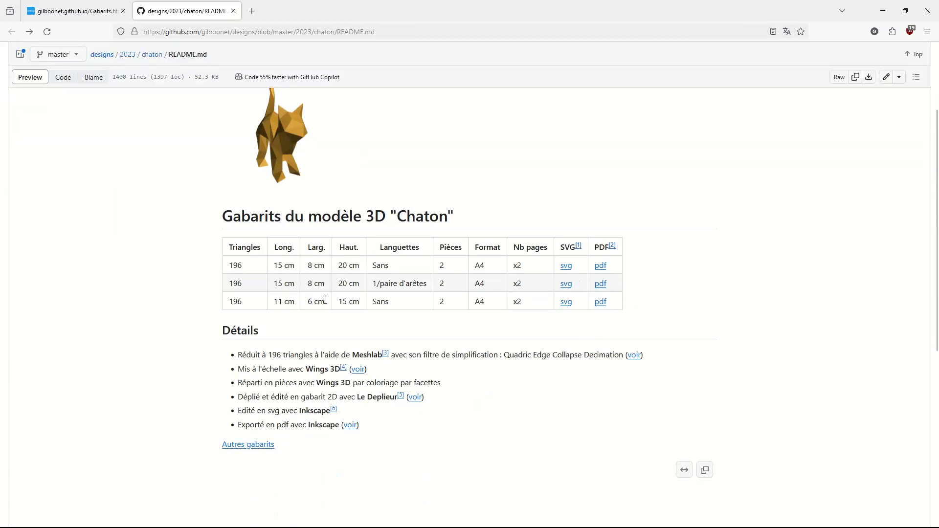
{"action": "left_click", "coordinate": [601, 267]}
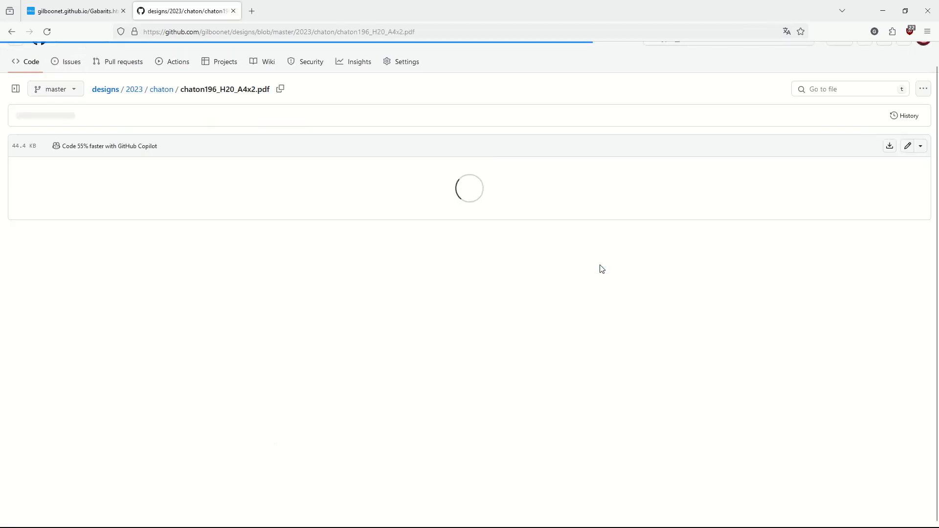
Step: Reduce the page zoom to 50% and examine both pages of the 20 cm Chaton template
{"action": "scroll", "coordinate": [580, 284], "scroll_direction": "down", "scroll_amount": 5}
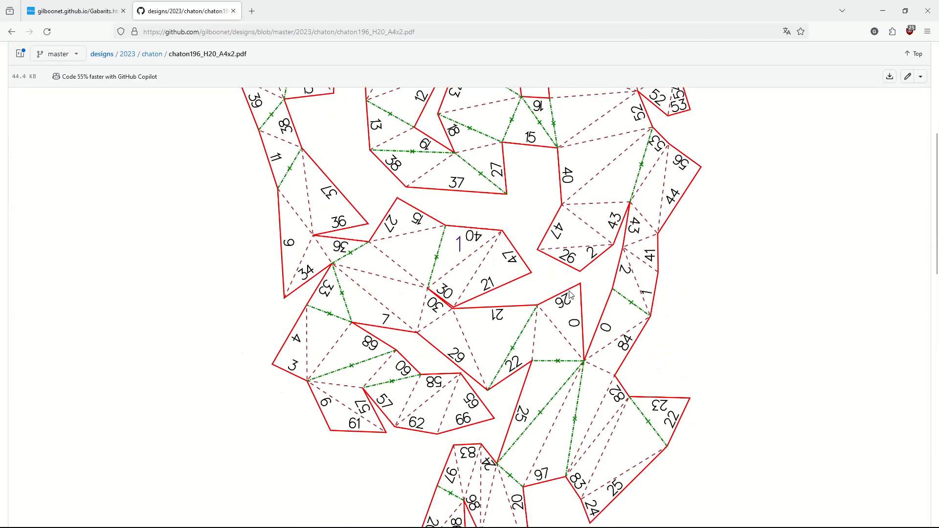
{"action": "scroll", "coordinate": [572, 288], "scroll_direction": "down", "scroll_amount": 1}
{"action": "key", "text": "ctrl+minus"}
{"action": "key", "text": "ctrl+minus"}
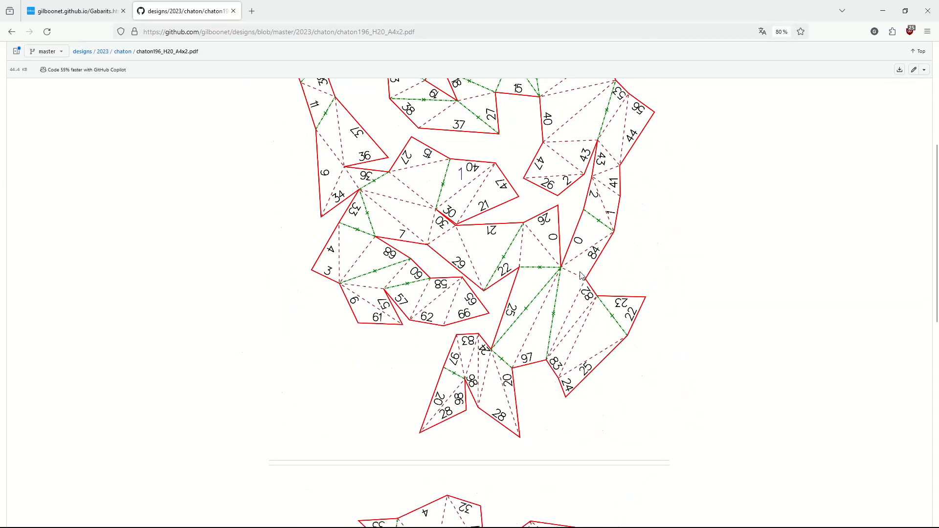
{"action": "key", "text": "ctrl+minus"}
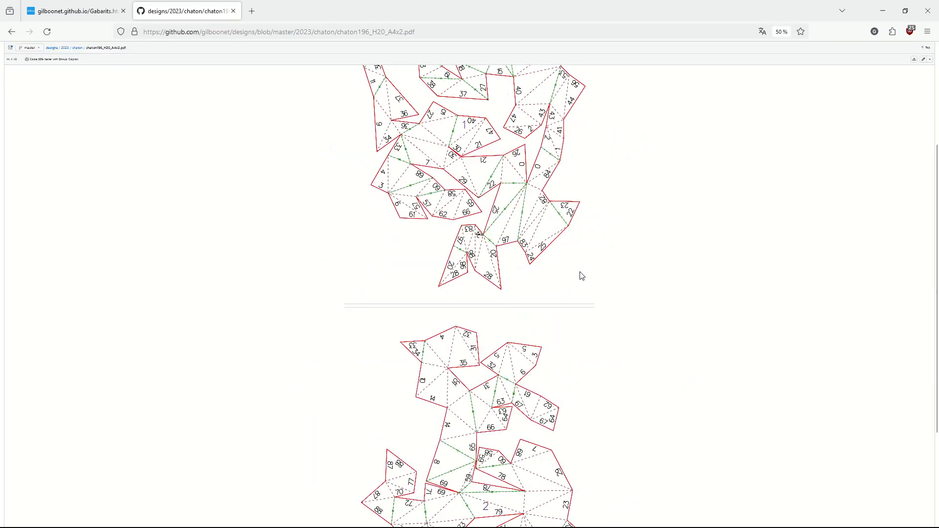
{"action": "key", "text": "ctrl+minus"}
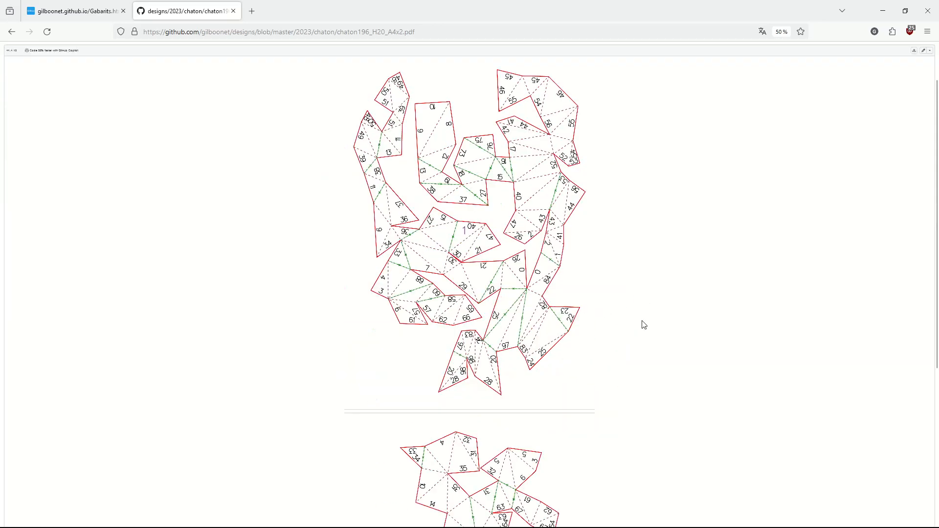
{"action": "scroll", "coordinate": [466, 314], "scroll_direction": "down", "scroll_amount": 5}
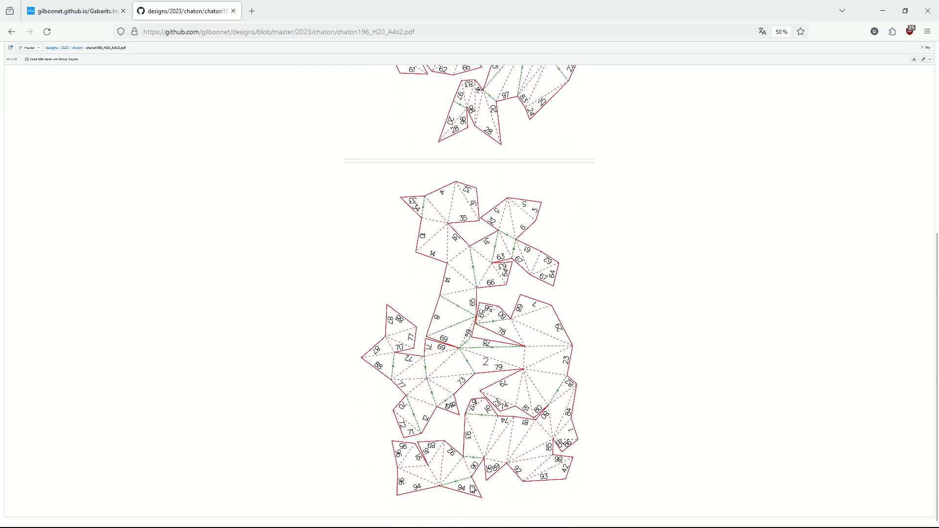
{"action": "scroll", "coordinate": [513, 476], "scroll_direction": "up", "scroll_amount": 5}
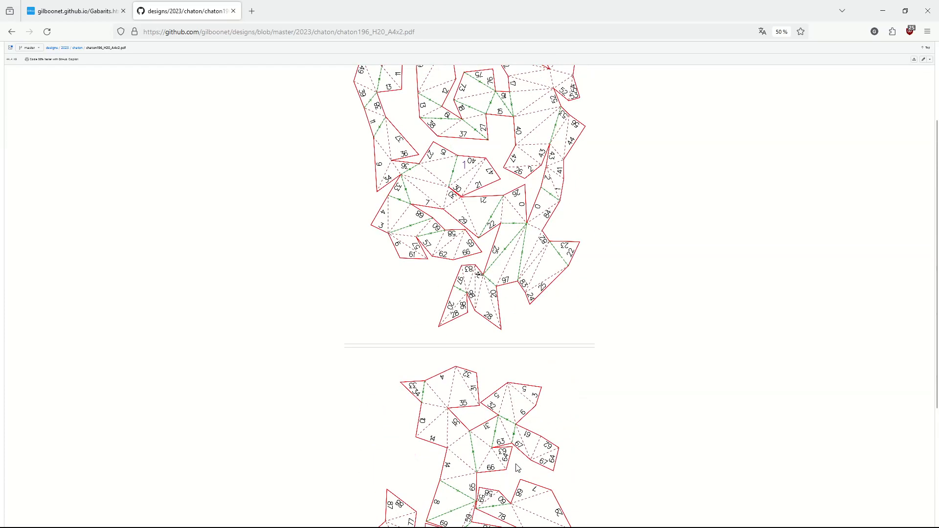
{"action": "scroll", "coordinate": [520, 464], "scroll_direction": "up", "scroll_amount": 2}
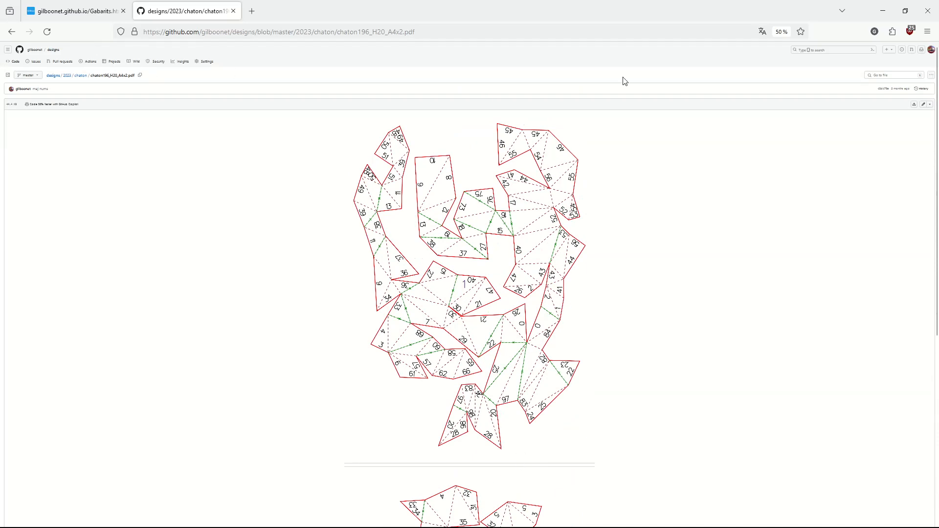
Step: Return to the Chaton page at default zoom and open the SVG of the 20 cm high template without tabs
{"action": "left_click", "coordinate": [781, 33]}
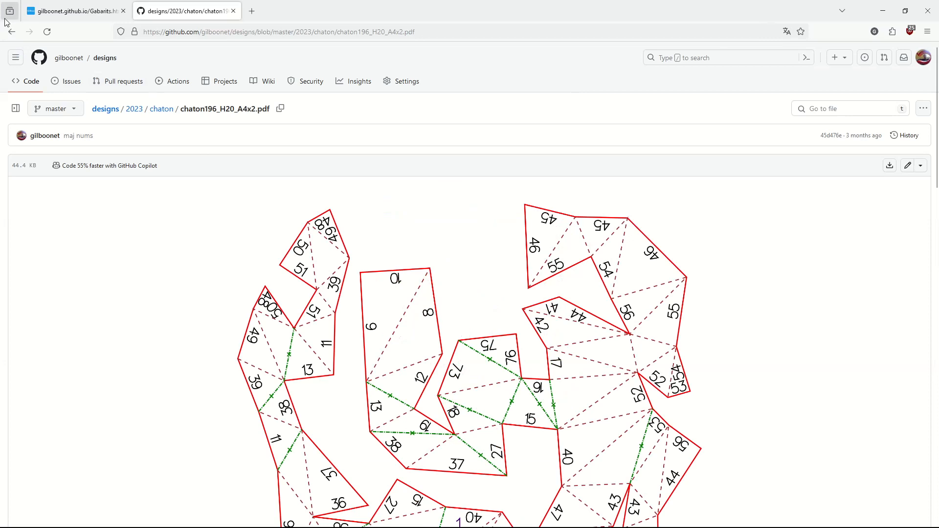
{"action": "scroll", "coordinate": [367, 296], "scroll_direction": "down", "scroll_amount": 20}
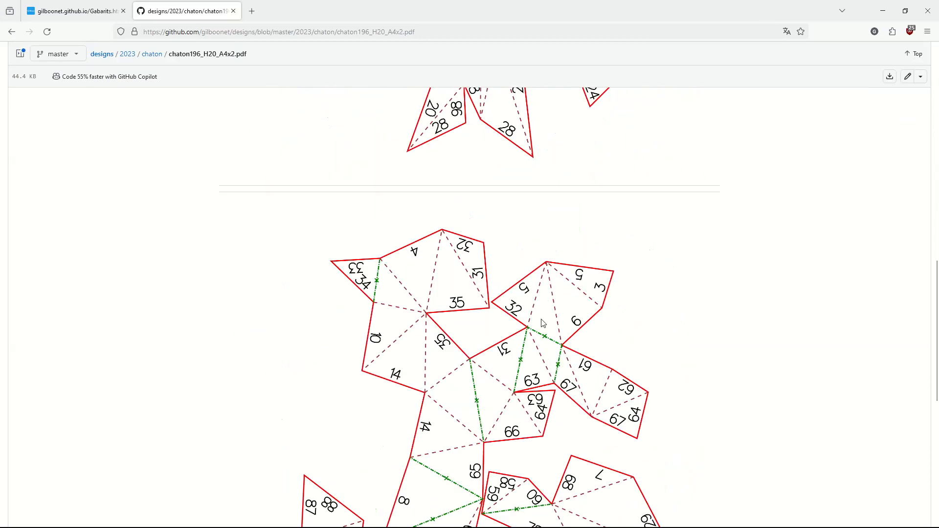
{"action": "left_click", "coordinate": [9, 32]}
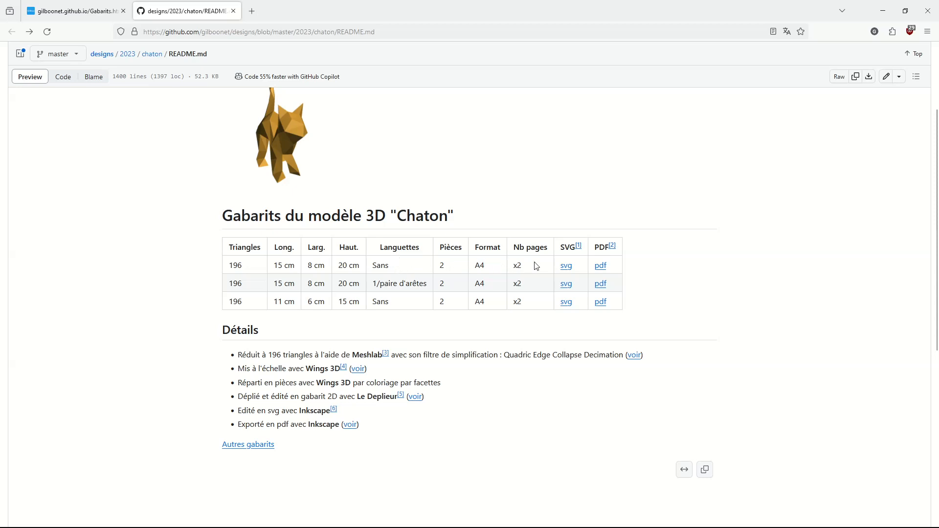
{"action": "left_click", "coordinate": [565, 266]}
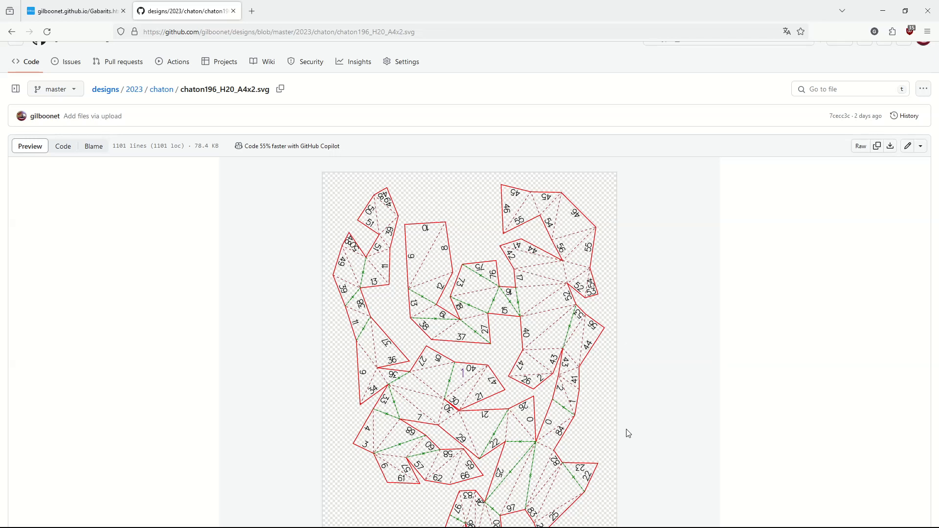
{"action": "scroll", "coordinate": [606, 415], "scroll_direction": "down", "scroll_amount": 2}
{"action": "scroll", "coordinate": [606, 415], "scroll_direction": "up", "scroll_amount": 2}
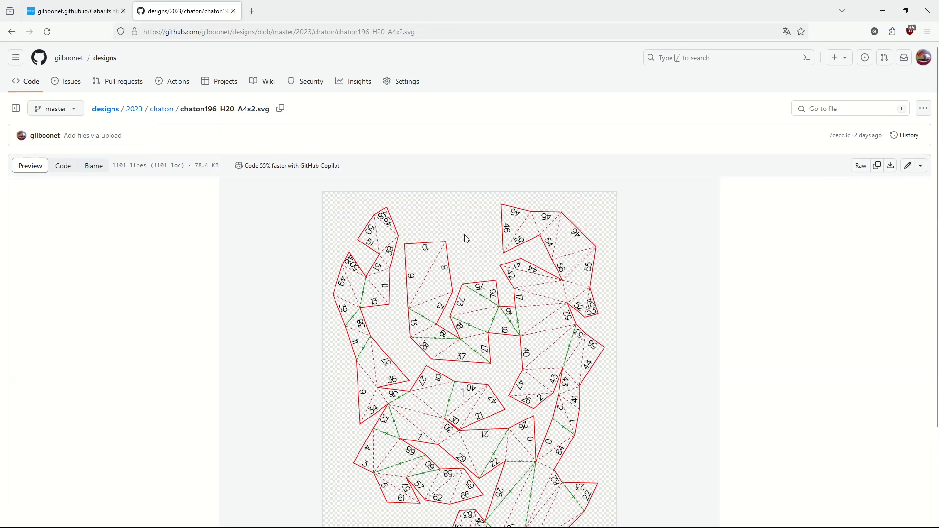
{"action": "right_click", "coordinate": [471, 250]}
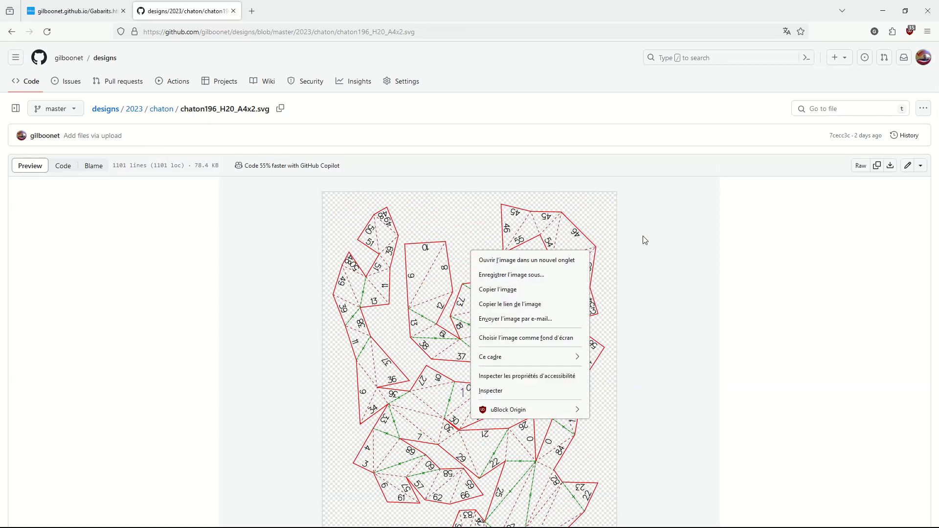
{"action": "left_click", "coordinate": [699, 260]}
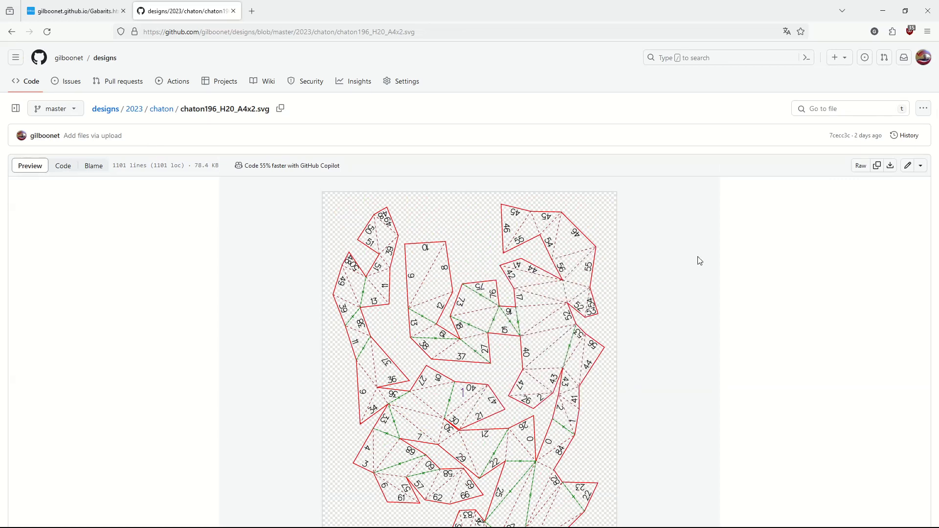
{"action": "right_click", "coordinate": [482, 251]}
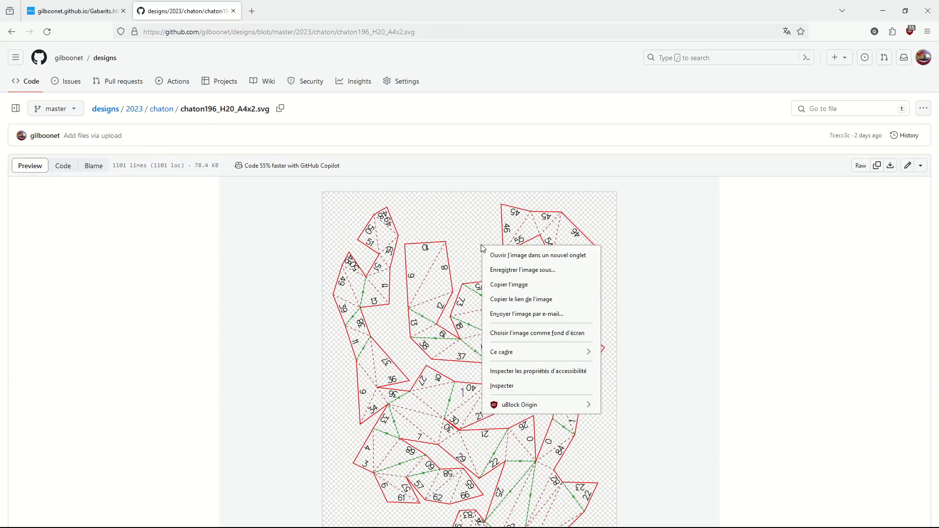
{"action": "left_click", "coordinate": [528, 270]}
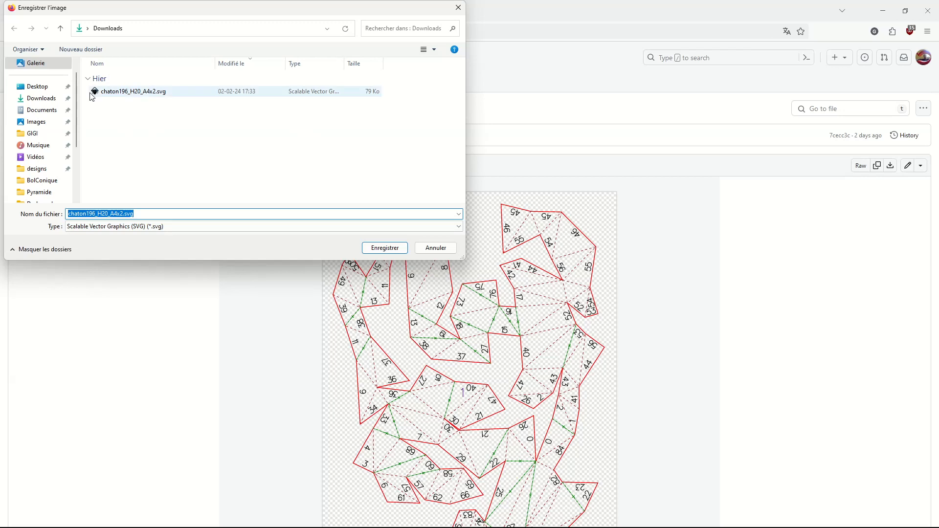
{"action": "left_click", "coordinate": [440, 249]}
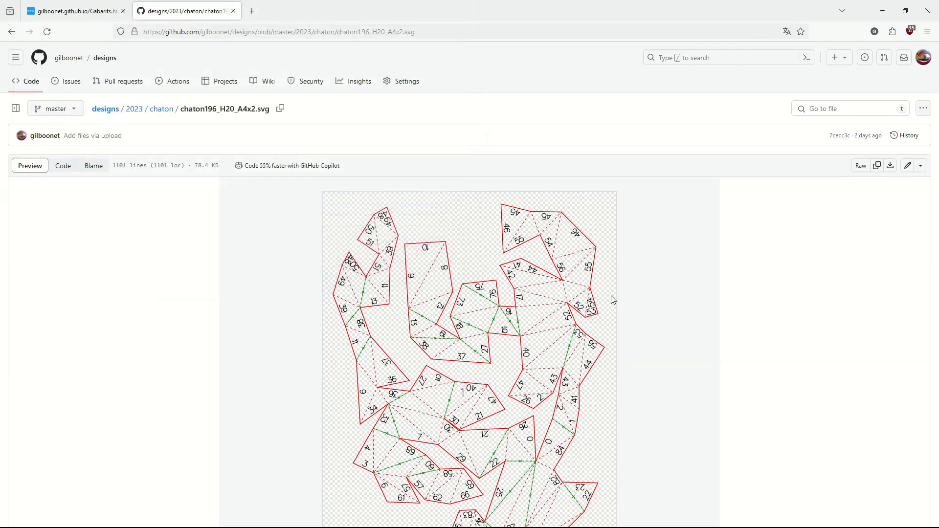
Step: Close the browser and switch to Inkscape, leaving a single new blank document open
{"action": "scroll", "coordinate": [438, 225], "scroll_direction": "down", "scroll_amount": 2}
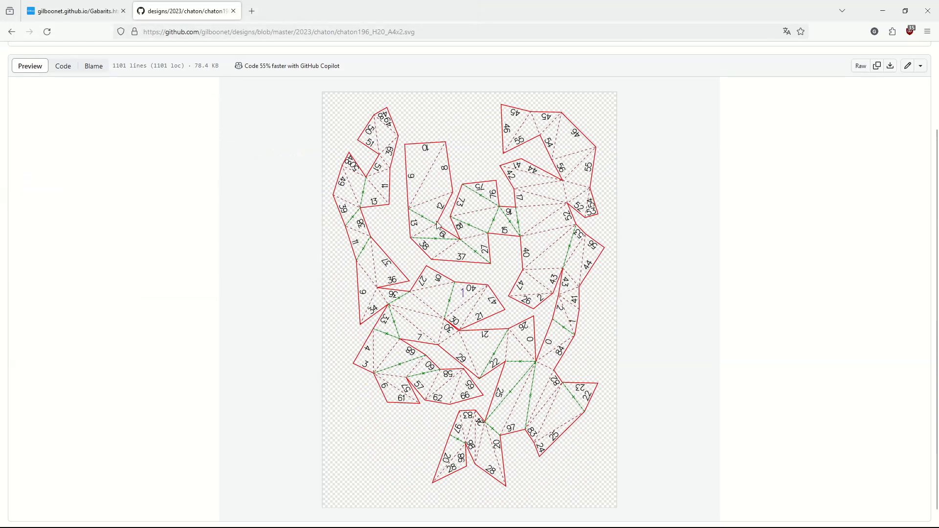
{"action": "left_click", "coordinate": [930, 13]}
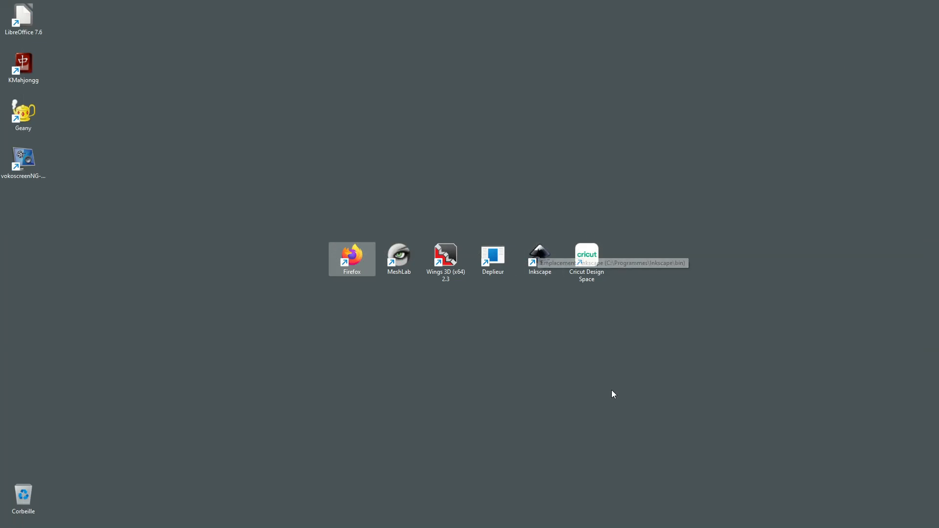
{"action": "left_click", "coordinate": [540, 259]}
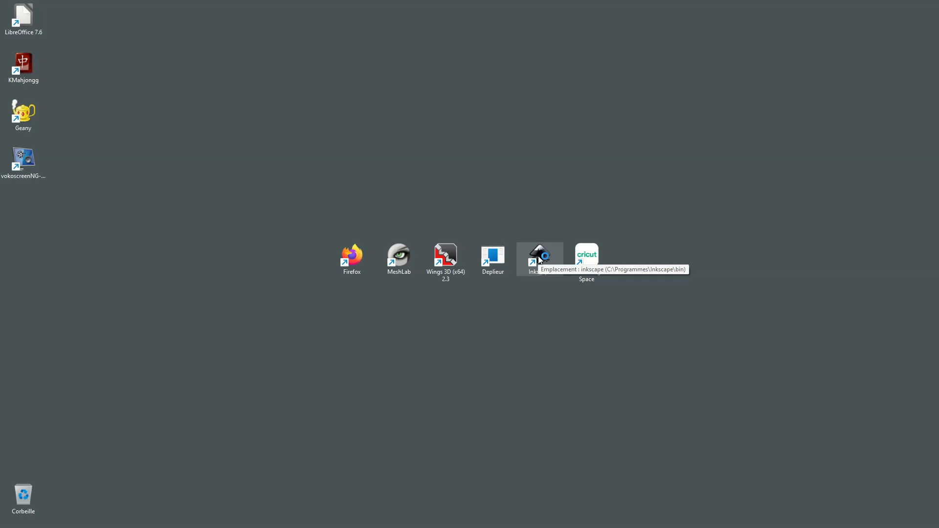
{"action": "double_click", "coordinate": [540, 260]}
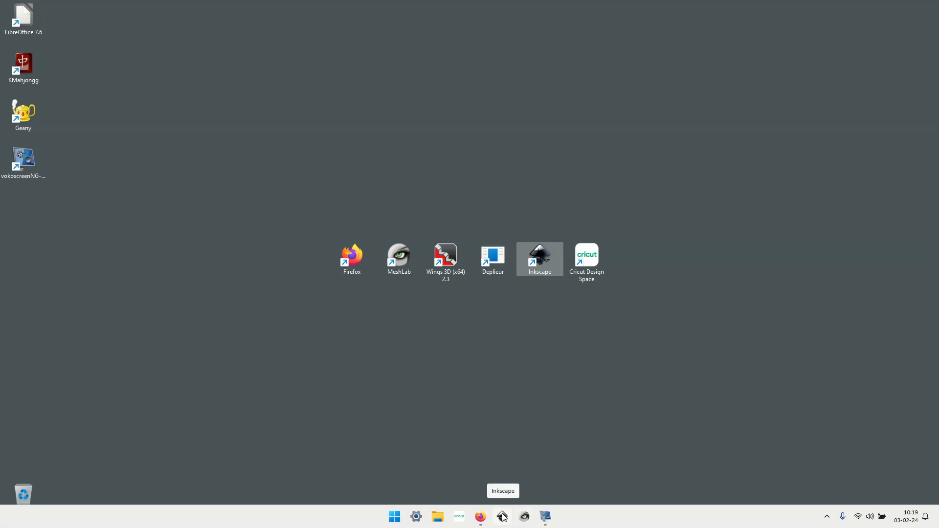
{"action": "left_click", "coordinate": [541, 305]}
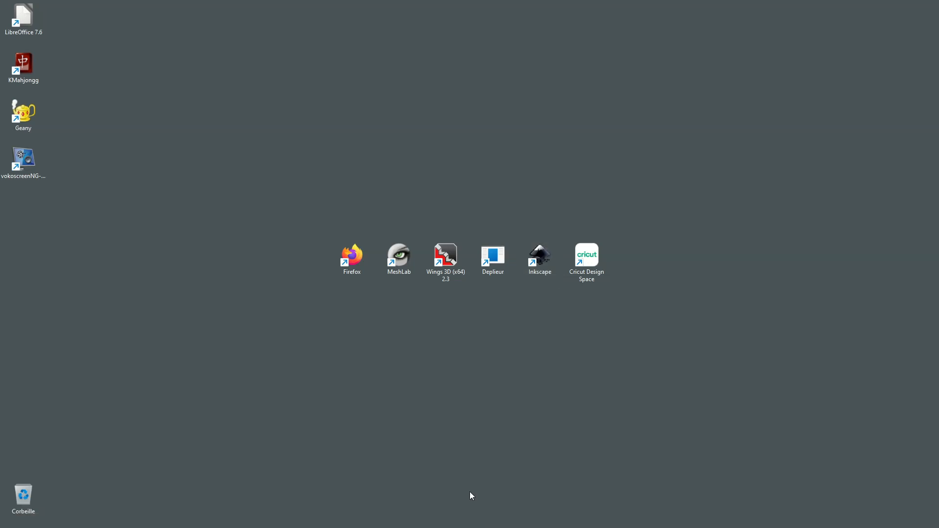
{"action": "left_click", "coordinate": [502, 516]}
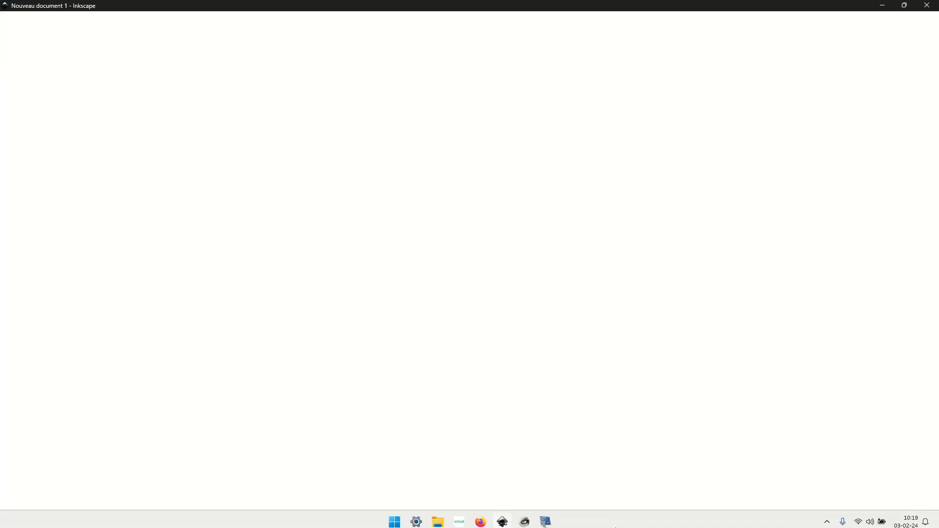
{"action": "mouse_move", "coordinate": [507, 517]}
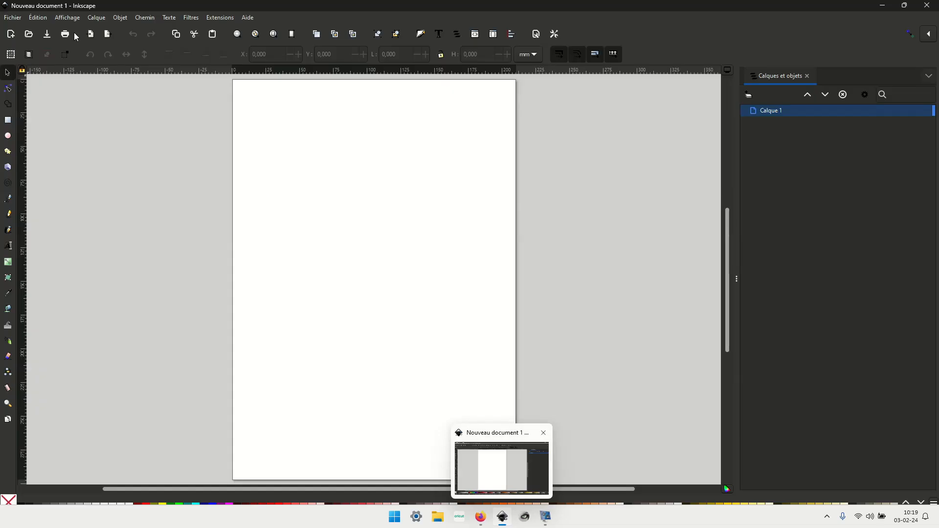
{"action": "key", "text": "ctrl+n"}
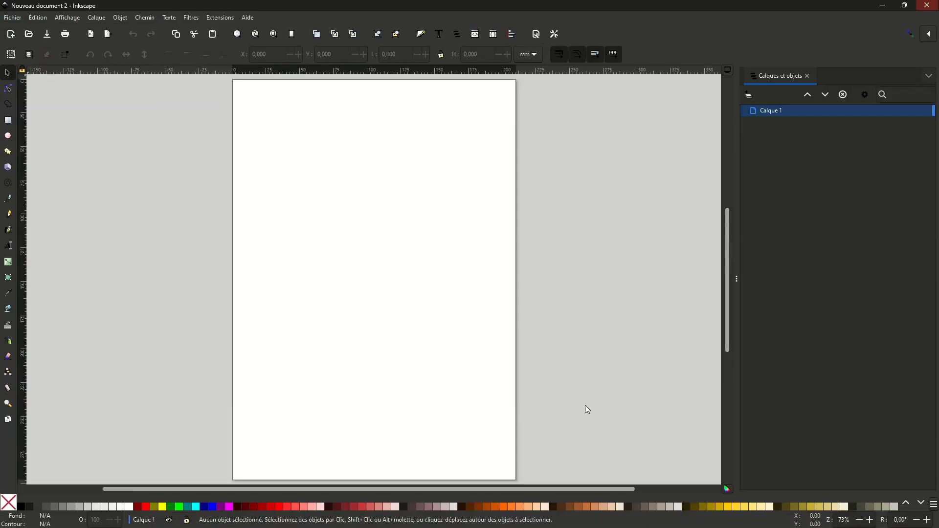
{"action": "mouse_move", "coordinate": [419, 526]}
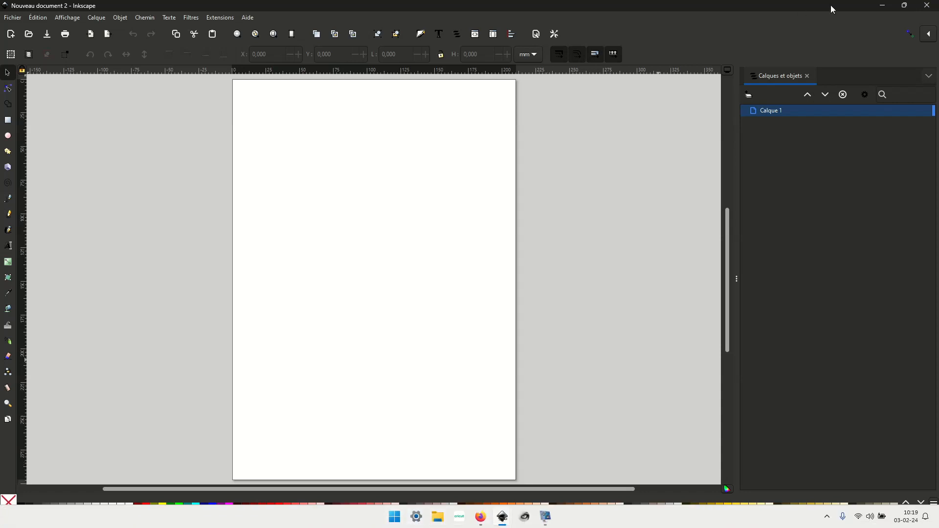
{"action": "left_click", "coordinate": [927, 6]}
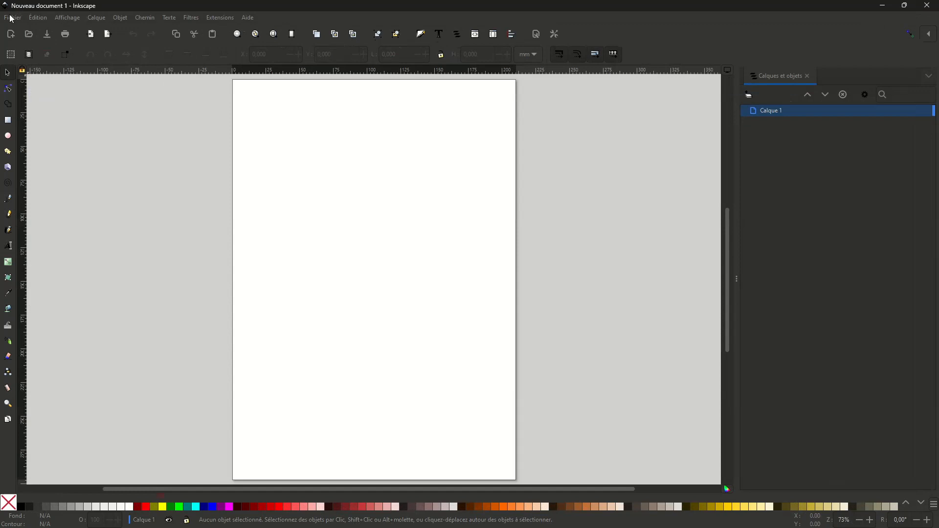
Step: Open the recent document chaton196_H20_A4x2.svg and zoom to fit the whole drawing
{"action": "left_click", "coordinate": [8, 19]}
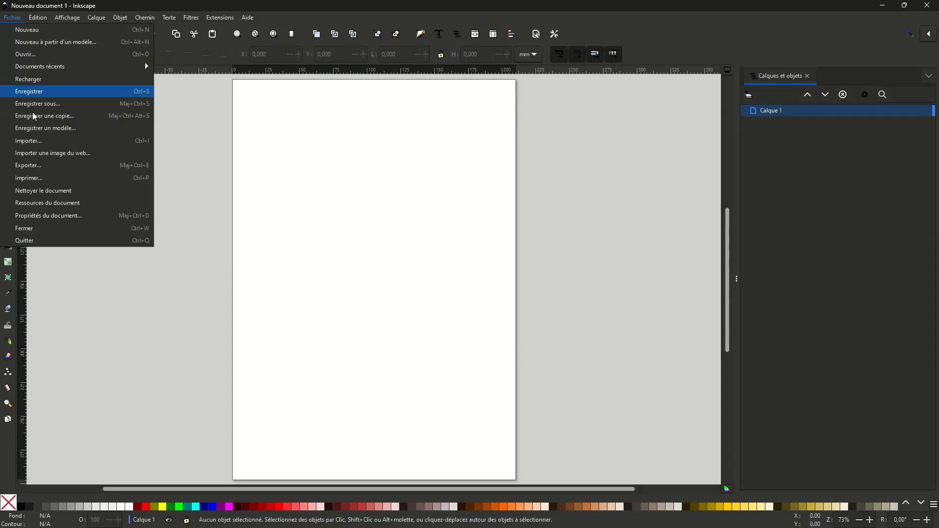
{"action": "mouse_move", "coordinate": [74, 69]}
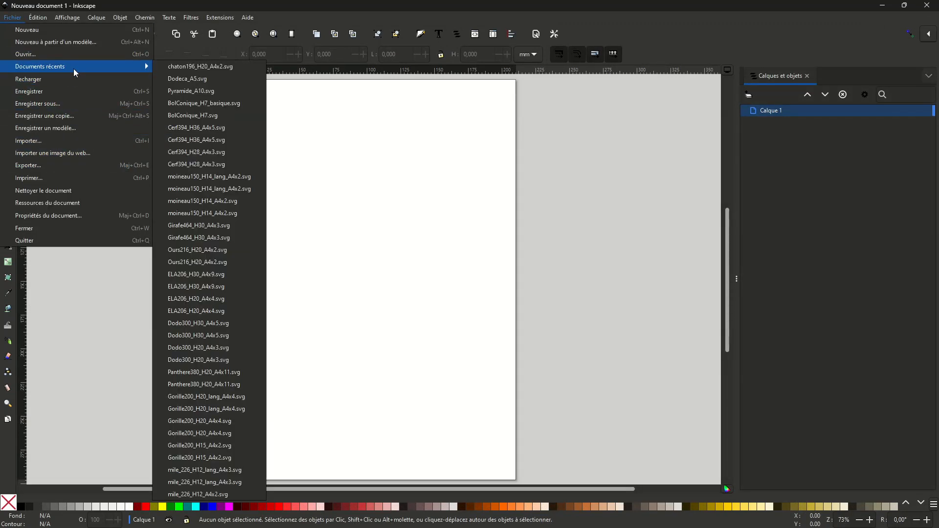
{"action": "left_click", "coordinate": [205, 68]}
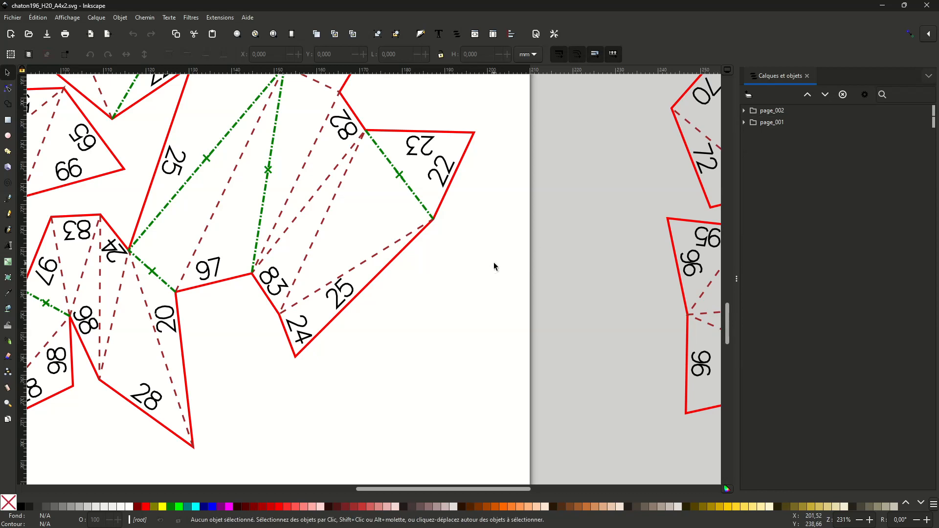
{"action": "left_click", "coordinate": [66, 18]}
{"action": "mouse_move", "coordinate": [100, 30]}
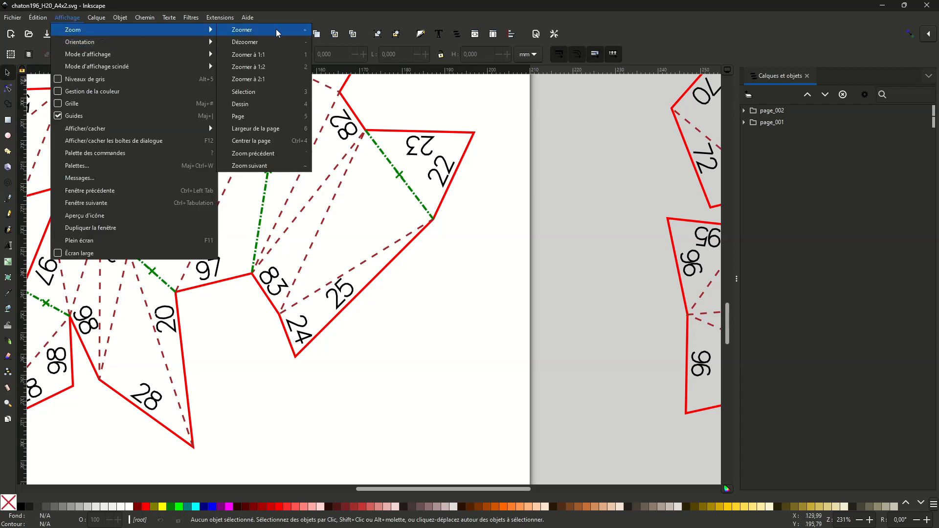
{"action": "left_click", "coordinate": [262, 107]}
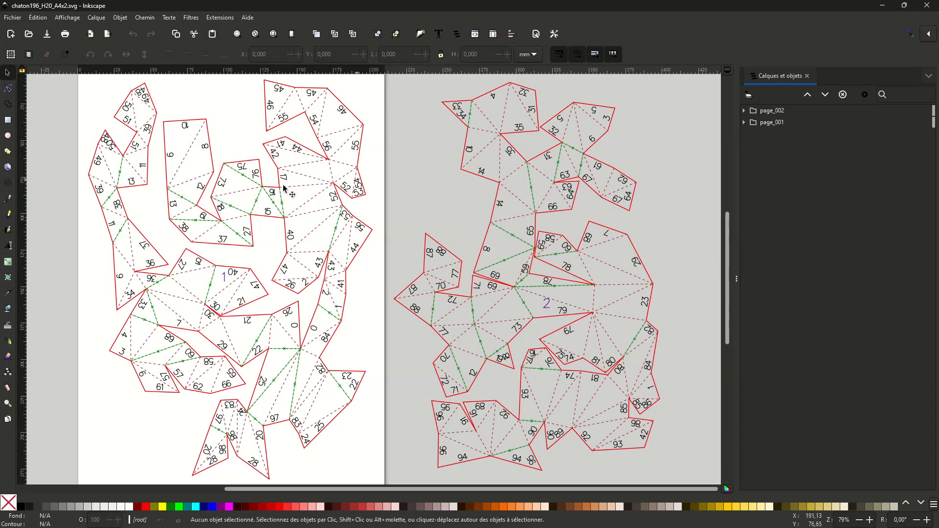
Step: Expand the page_001 and page_002 groups and examine the titre_1 and marqueV_001 paths of page_001 by selecting each
{"action": "left_click", "coordinate": [743, 123]}
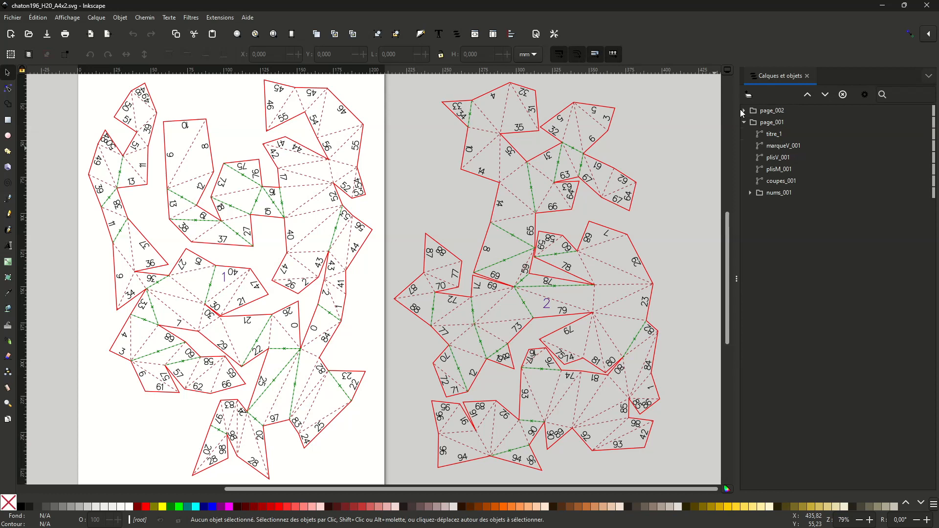
{"action": "left_click", "coordinate": [743, 111]}
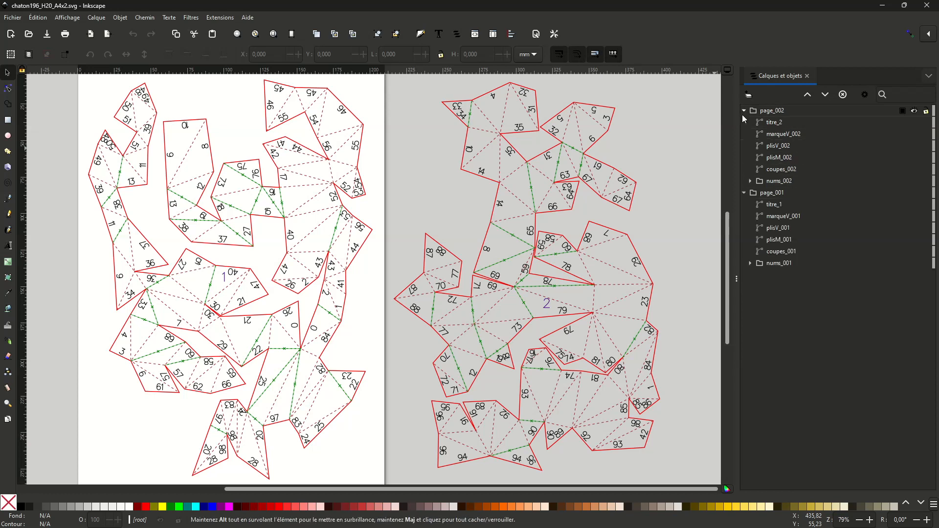
{"action": "left_click", "coordinate": [777, 205]}
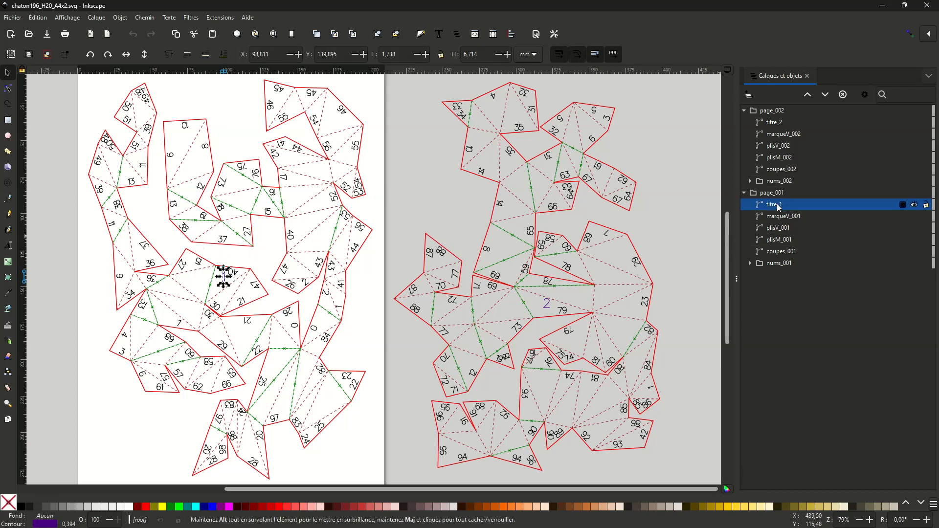
{"action": "mouse_move", "coordinate": [35, 524]}
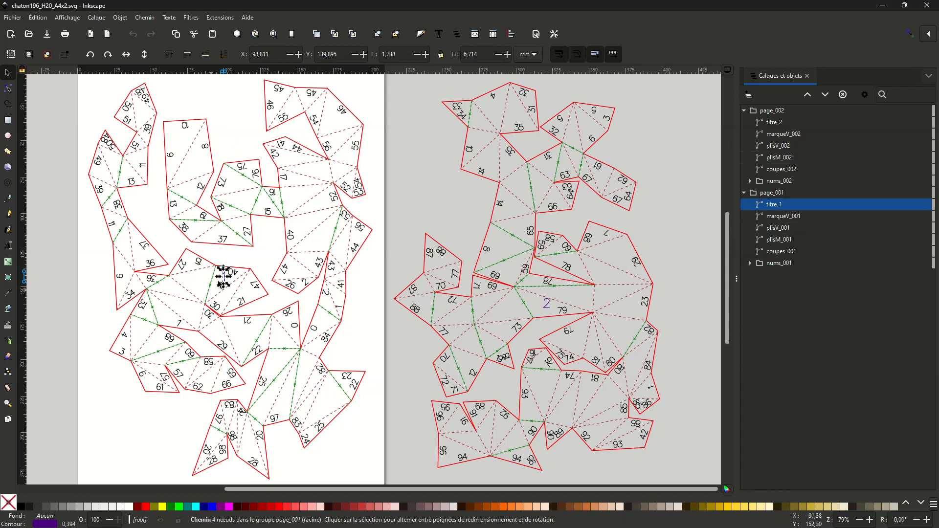
{"action": "left_click", "coordinate": [790, 219]}
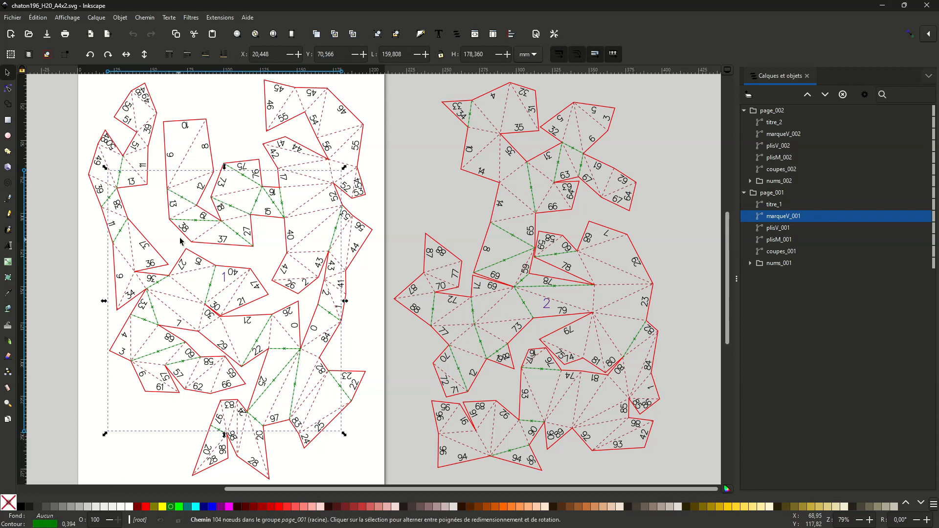
Step: Select plisV_001, plisM_001 and coupes_001 one after another to examine page_001's fold lines and cut lines
{"action": "left_click", "coordinate": [790, 232]}
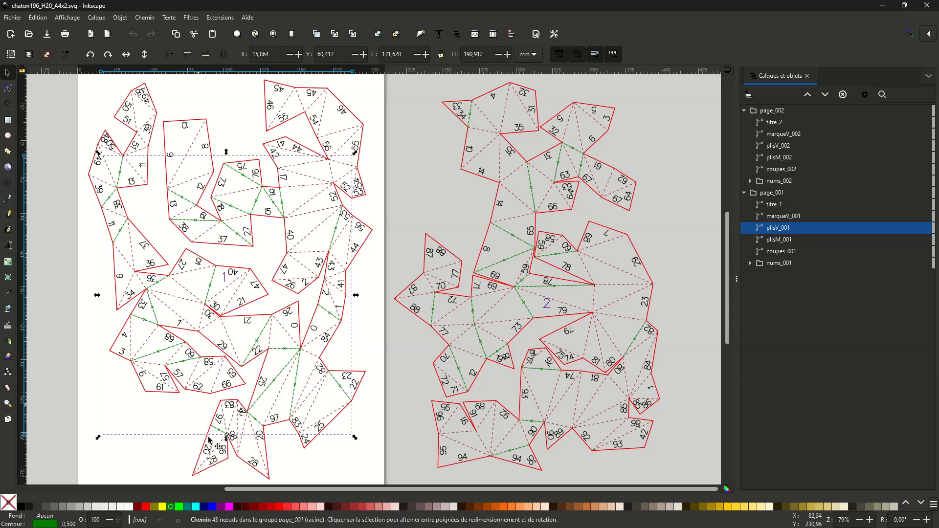
{"action": "left_click", "coordinate": [780, 241]}
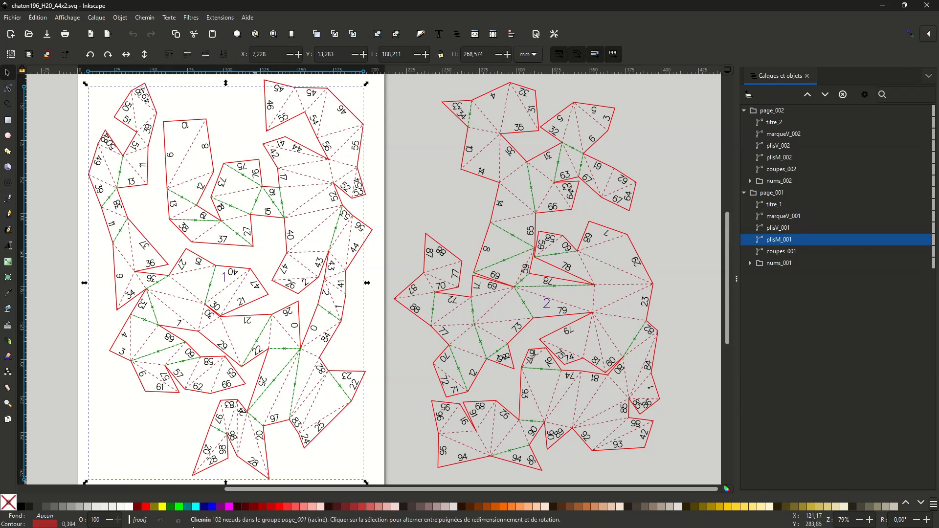
{"action": "mouse_move", "coordinate": [218, 527]}
{"action": "left_click", "coordinate": [793, 256]}
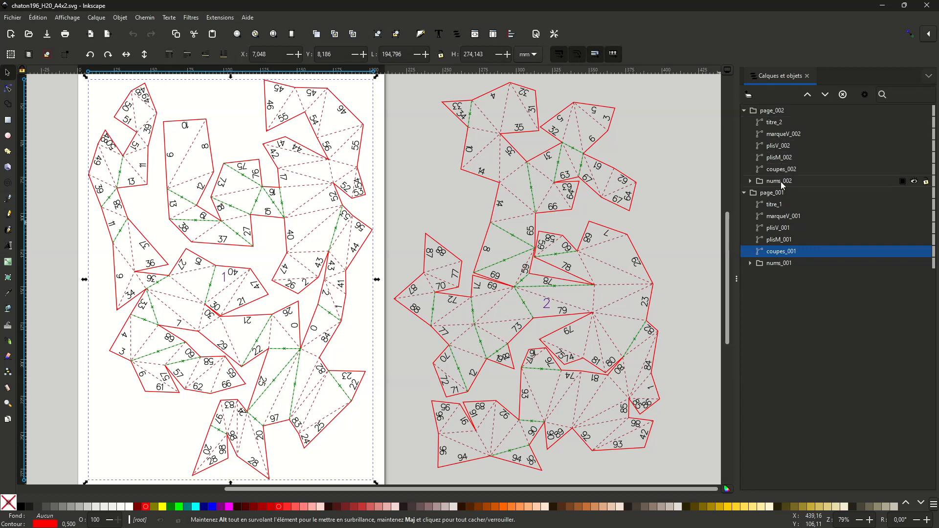
Step: Select the nums_001 group of edge numbers, and inside it the single number 10 on piece 1
{"action": "left_click", "coordinate": [779, 263]}
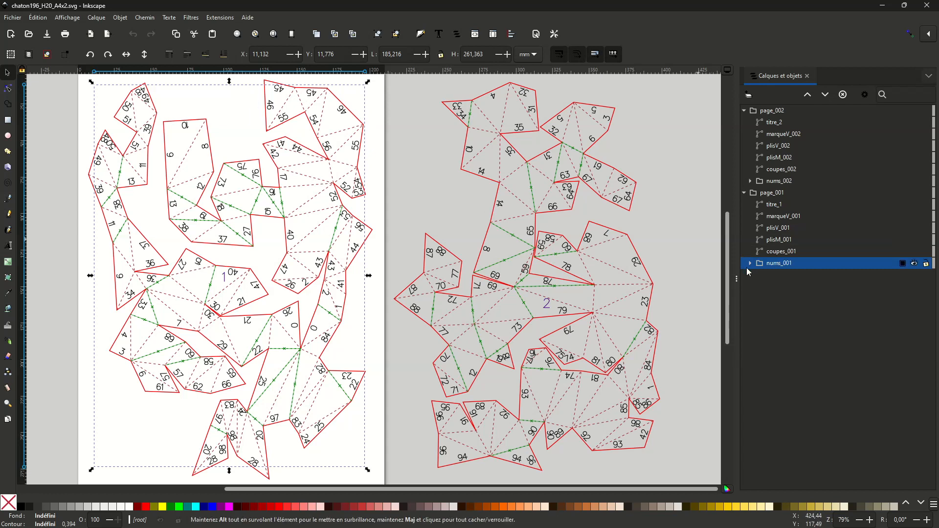
{"action": "left_click", "coordinate": [186, 129], "text": "ctrl"}
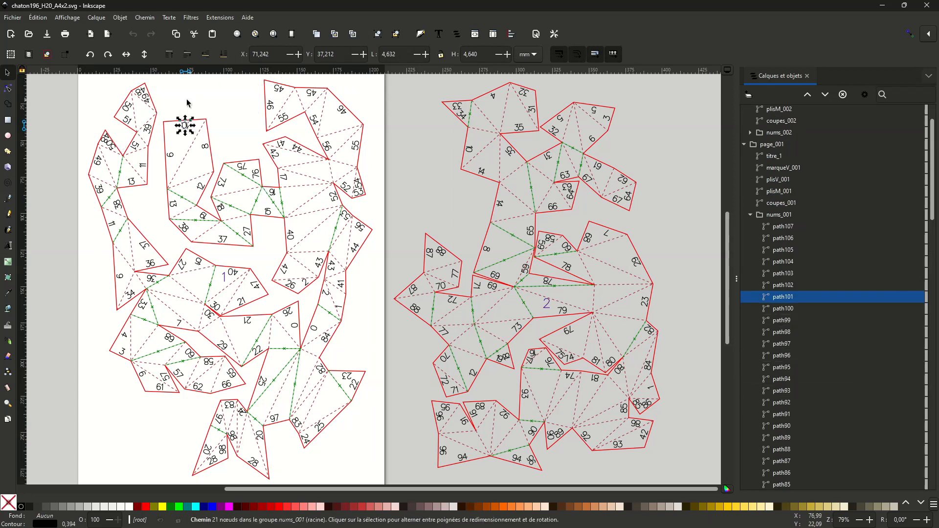
{"action": "left_click_drag", "start_coordinate": [190, 114], "coordinate": [295, 210]}
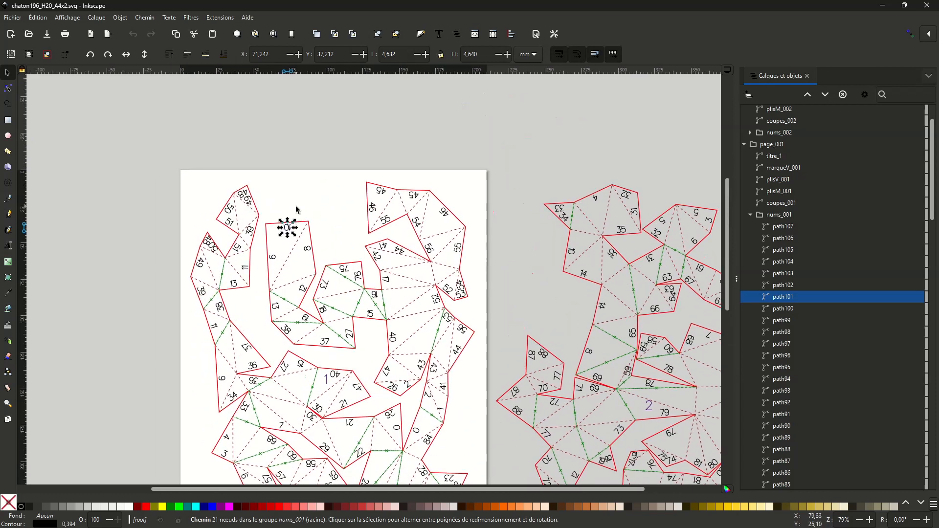
Step: Zoom in on the selected number 10 and display its path nodes to examine how the digits are drawn
{"action": "key", "text": "c"}
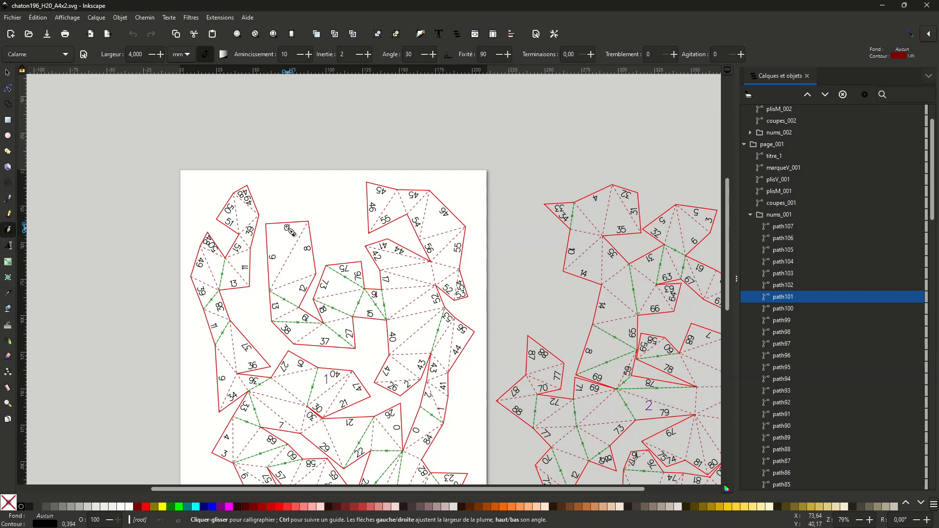
{"action": "key", "text": "s"}
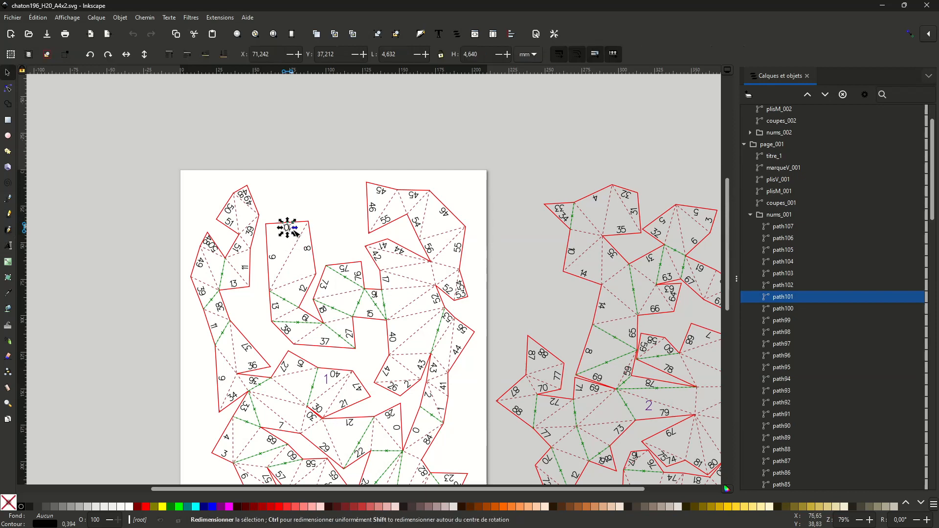
{"action": "key", "text": "n"}
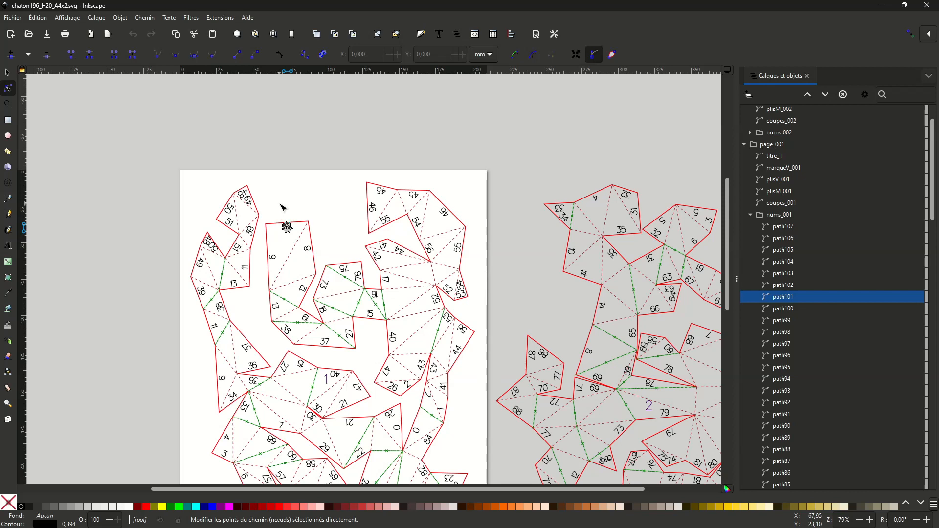
{"action": "left_click", "coordinate": [69, 23]}
{"action": "mouse_move", "coordinate": [77, 32]}
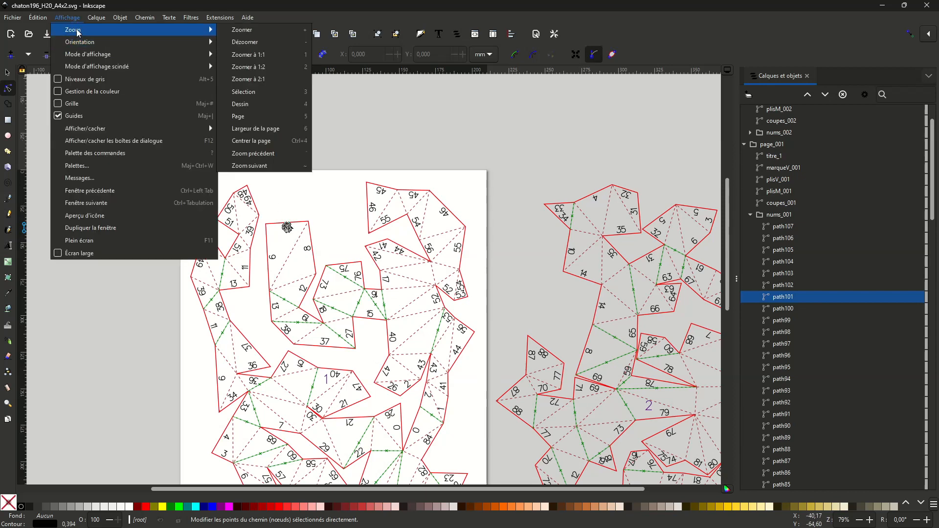
{"action": "left_click", "coordinate": [287, 97]}
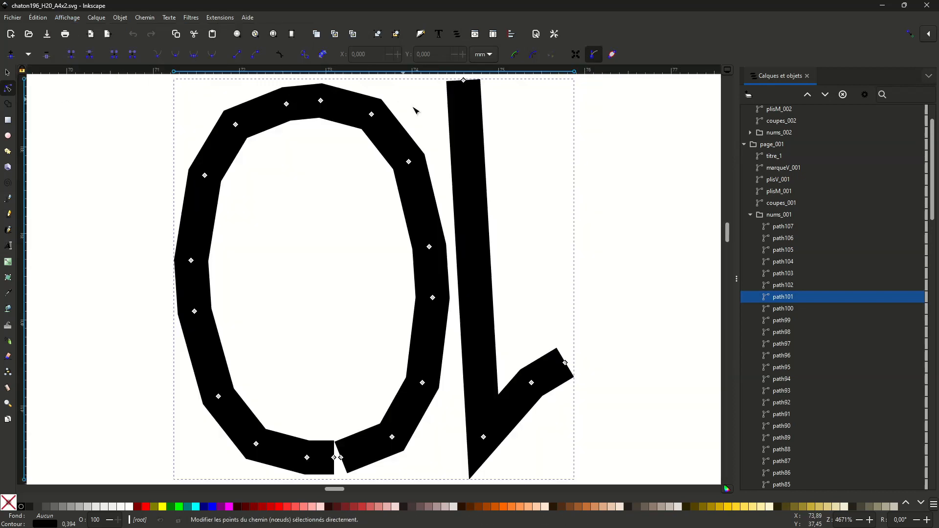
{"action": "scroll", "coordinate": [423, 118], "scroll_direction": "down", "scroll_amount": 3}
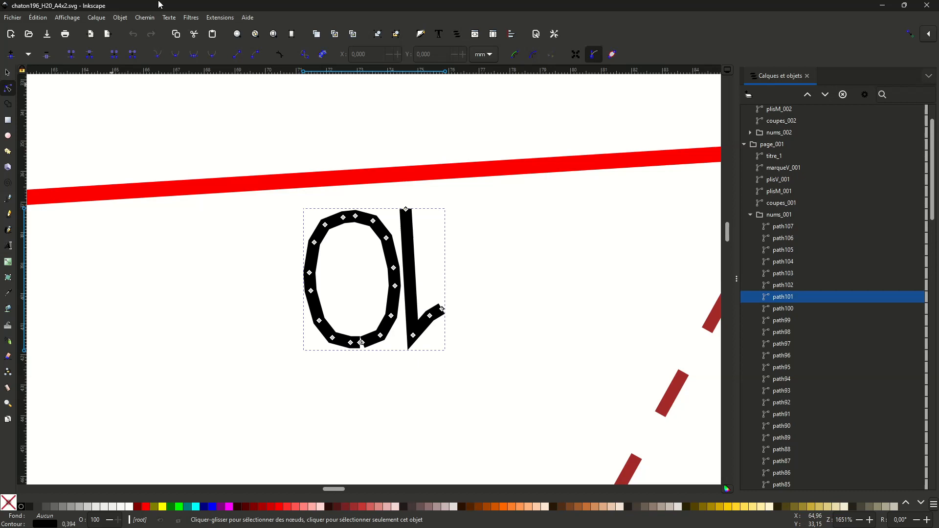
{"action": "key", "text": "m"}
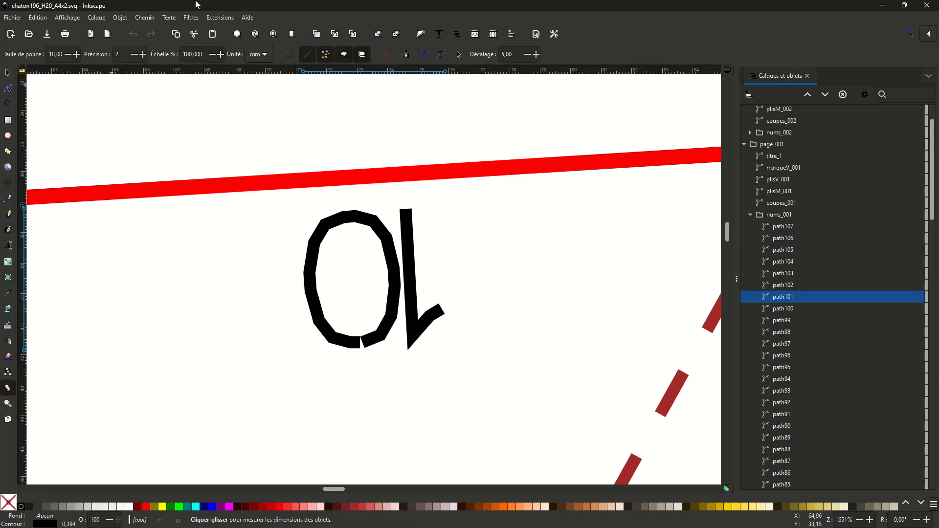
{"action": "left_click", "coordinate": [436, 140]}
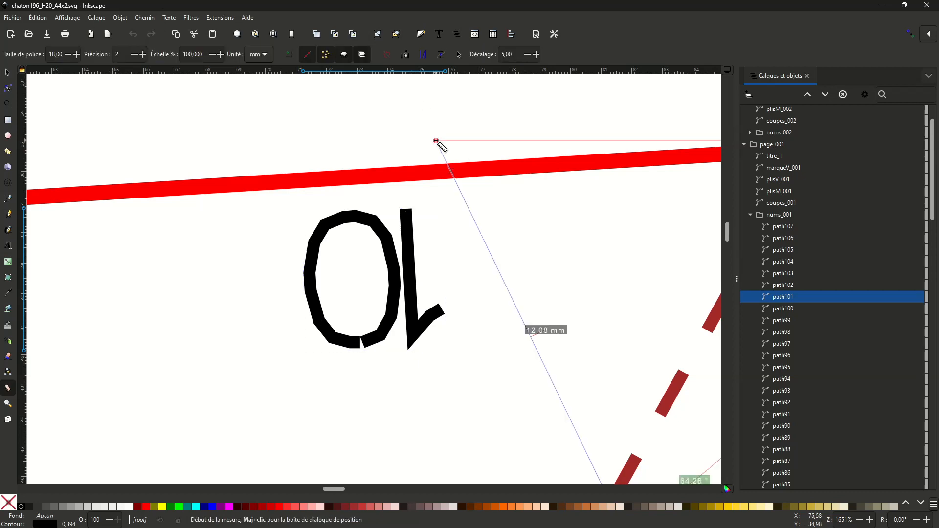
{"action": "key", "text": "s"}
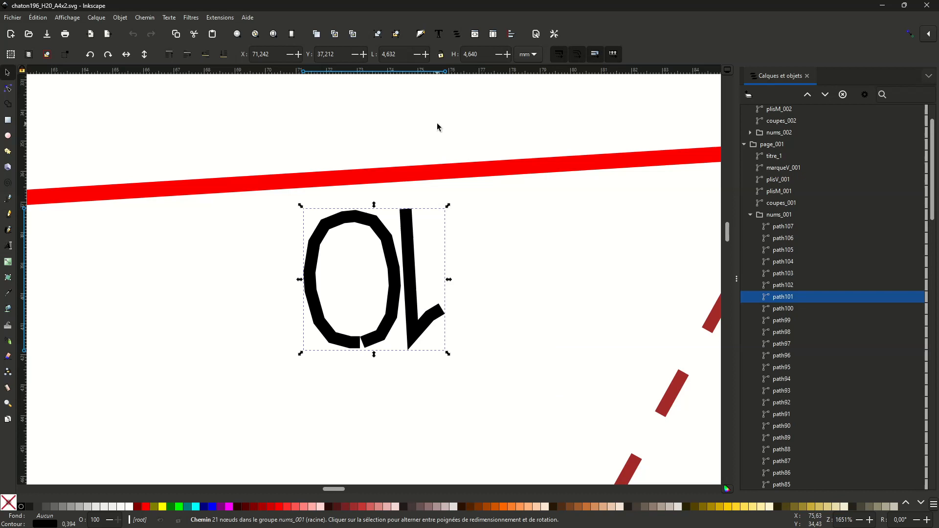
Step: Close Inkscape, switch to Cricut Design Space and dismiss the Cricut Access trial offer
{"action": "key", "text": "4"}
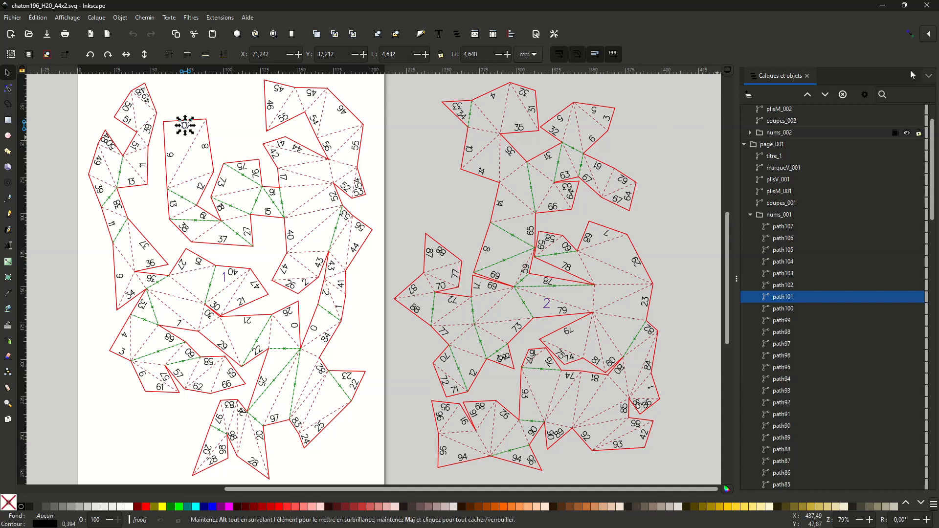
{"action": "left_click", "coordinate": [932, 4]}
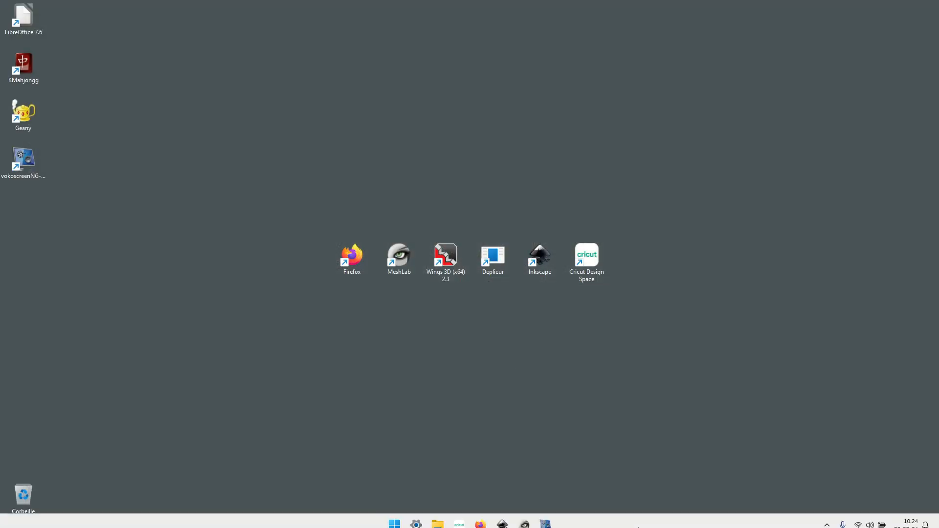
{"action": "mouse_move", "coordinate": [452, 527]}
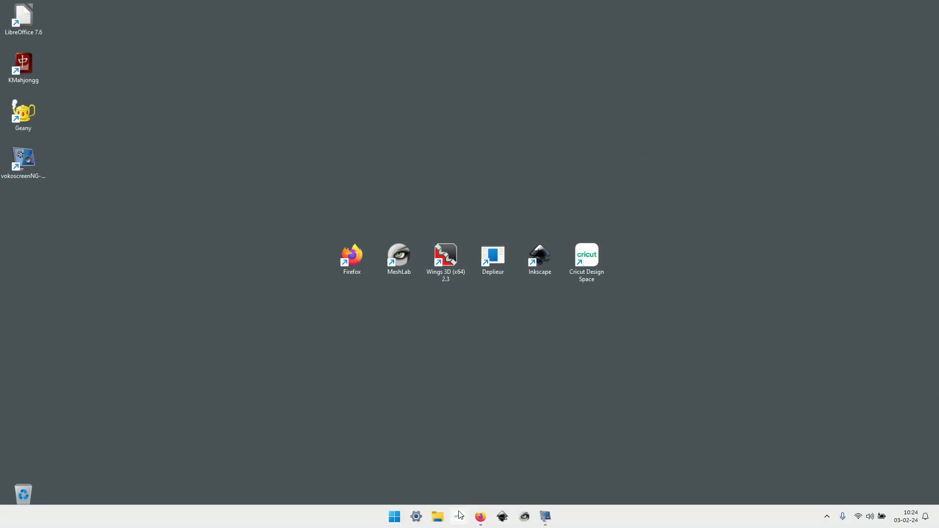
{"action": "left_click", "coordinate": [480, 517]}
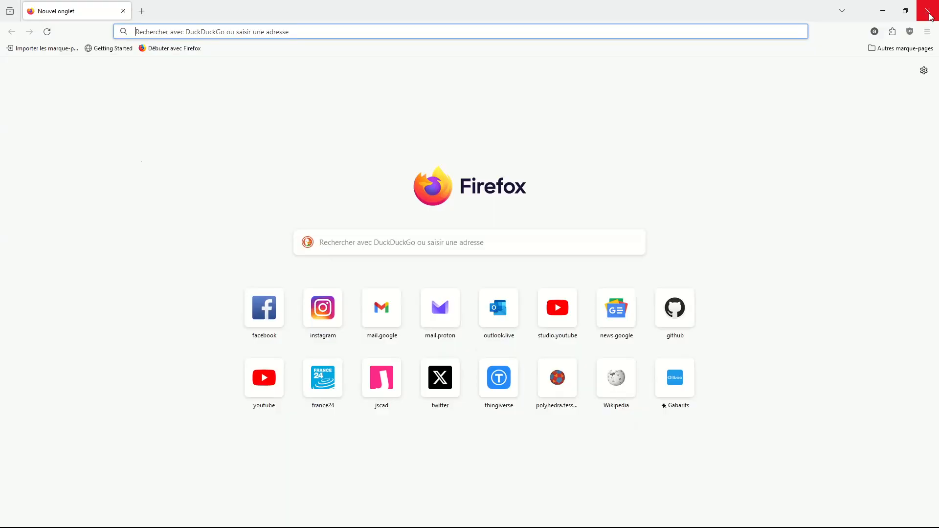
{"action": "left_click", "coordinate": [929, 12]}
{"action": "left_click", "coordinate": [459, 517]}
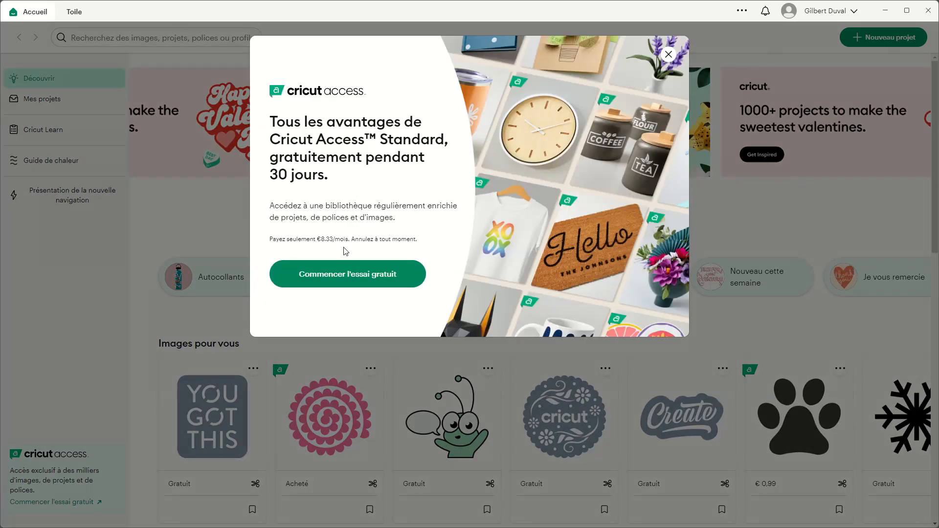
{"action": "left_click", "coordinate": [670, 53]}
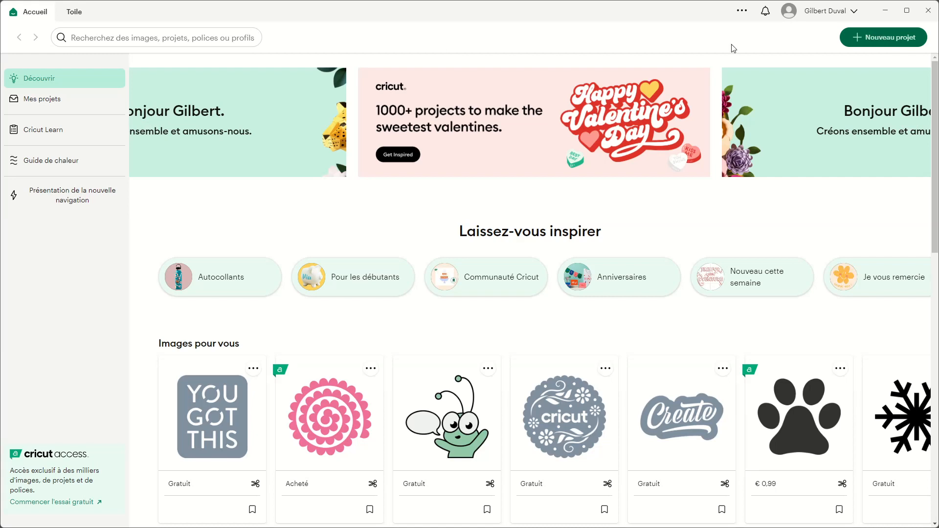
Step: Open the canvas's image uploads and delete the previously uploaded chaton196_H20_A4x2 image
{"action": "left_click", "coordinate": [76, 14]}
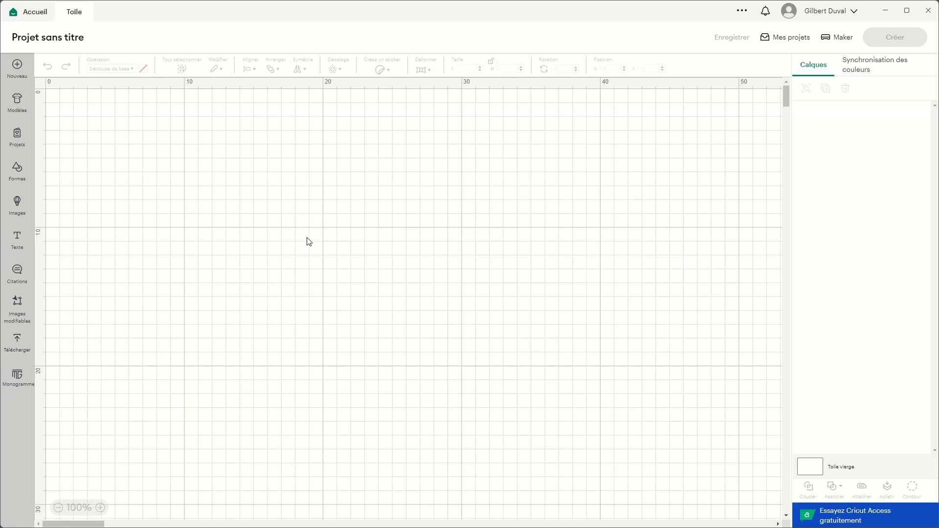
{"action": "left_click", "coordinate": [17, 336]}
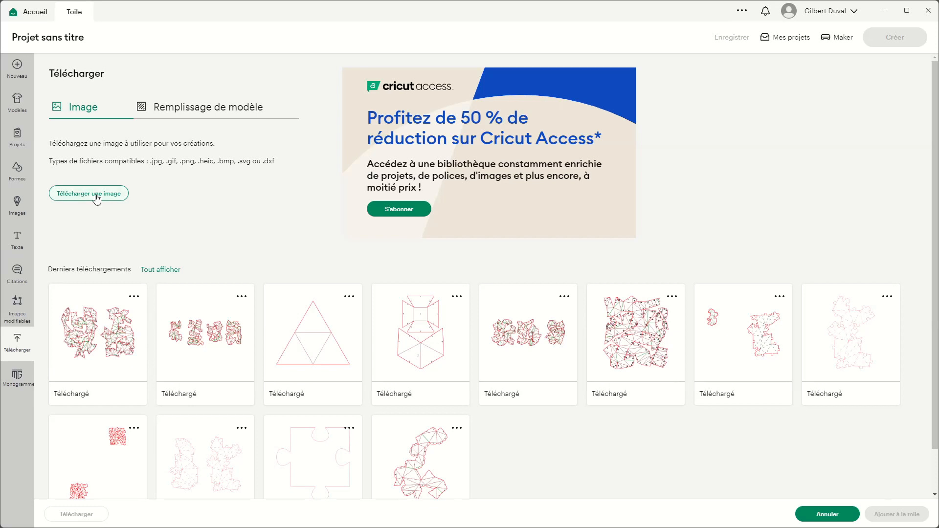
{"action": "left_click", "coordinate": [134, 296]}
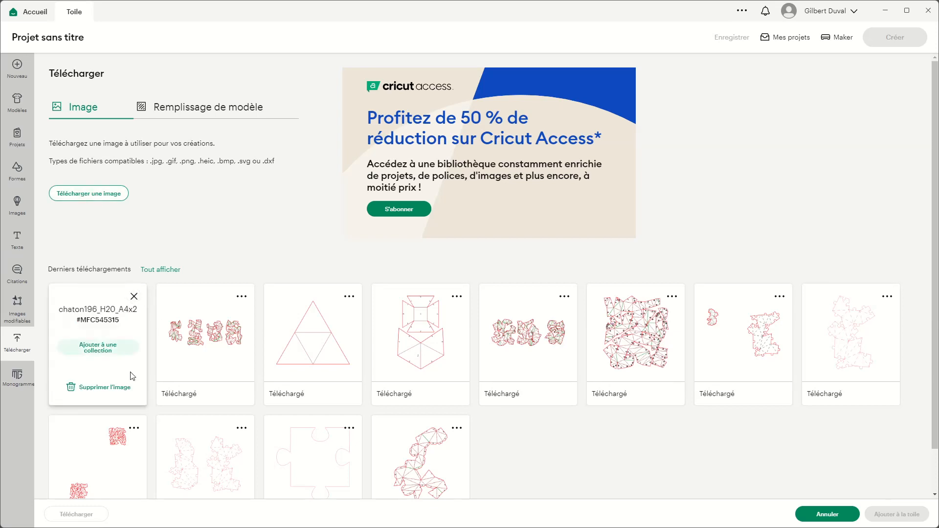
{"action": "left_click", "coordinate": [125, 388]}
{"action": "left_click", "coordinate": [504, 308]}
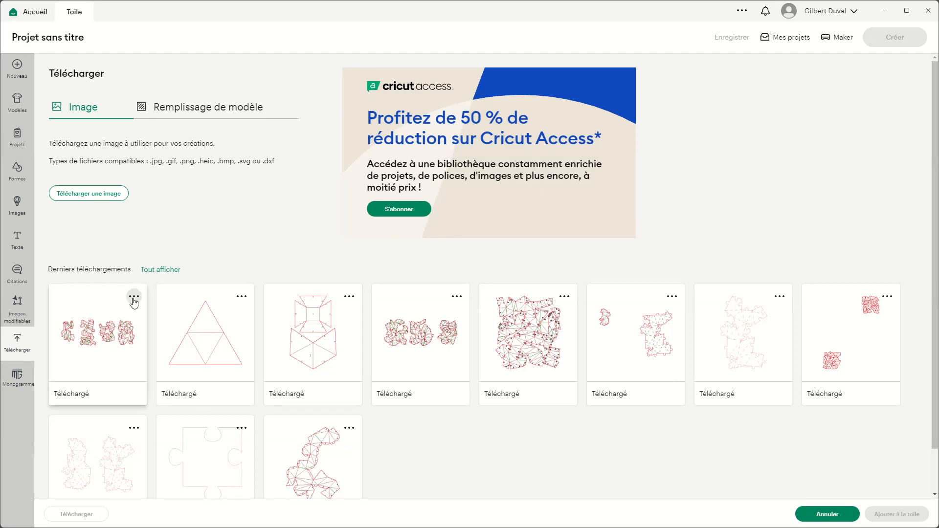
{"action": "left_click", "coordinate": [135, 299]}
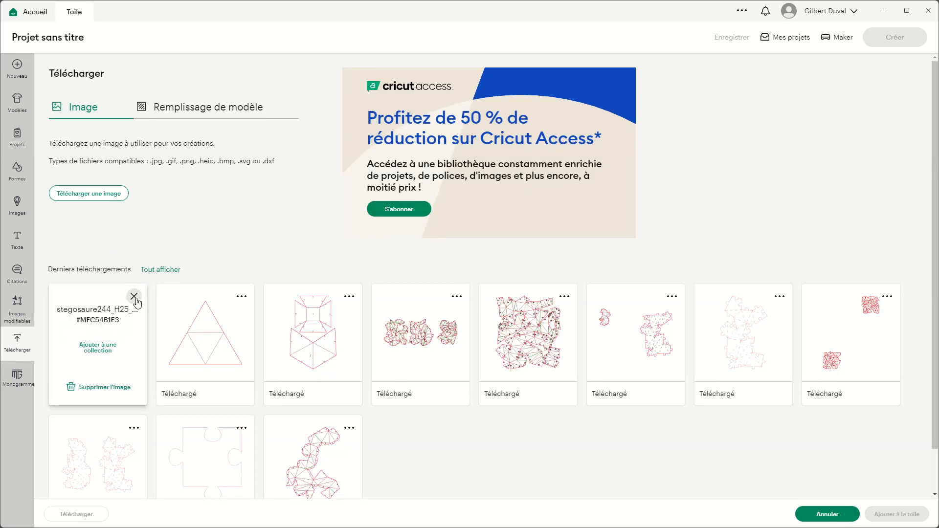
Step: Upload chaton196_H20_A4x2.svg from the Downloads folder as a cut image, keeping its proposed name
{"action": "left_click", "coordinate": [111, 196]}
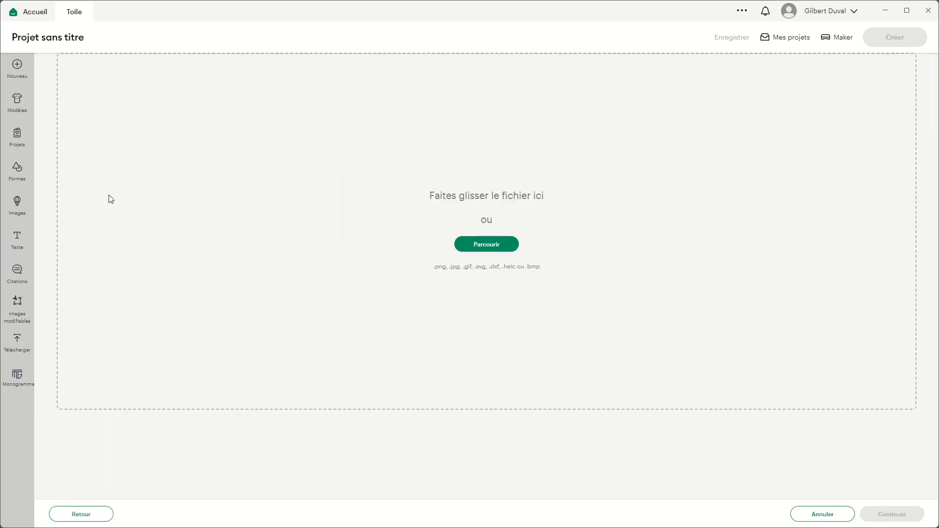
{"action": "left_click", "coordinate": [486, 245]}
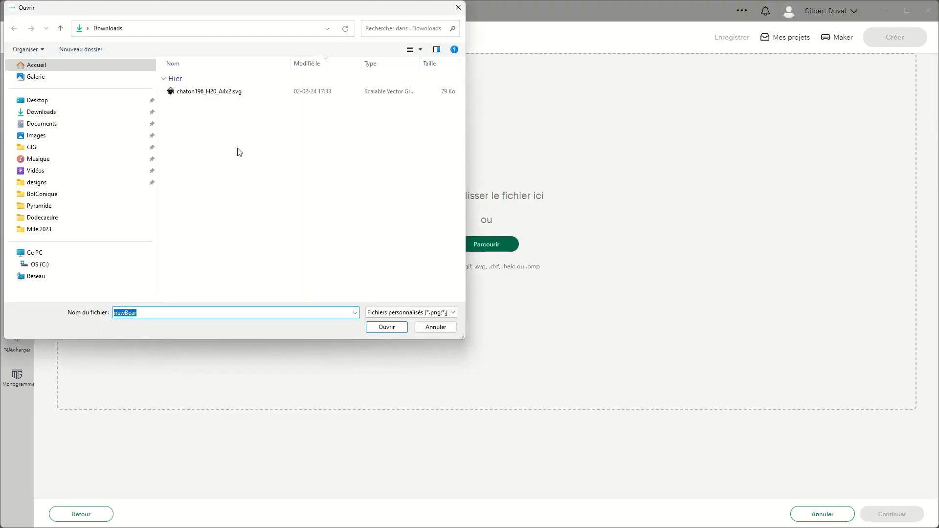
{"action": "left_click", "coordinate": [217, 93]}
{"action": "left_click", "coordinate": [387, 328]}
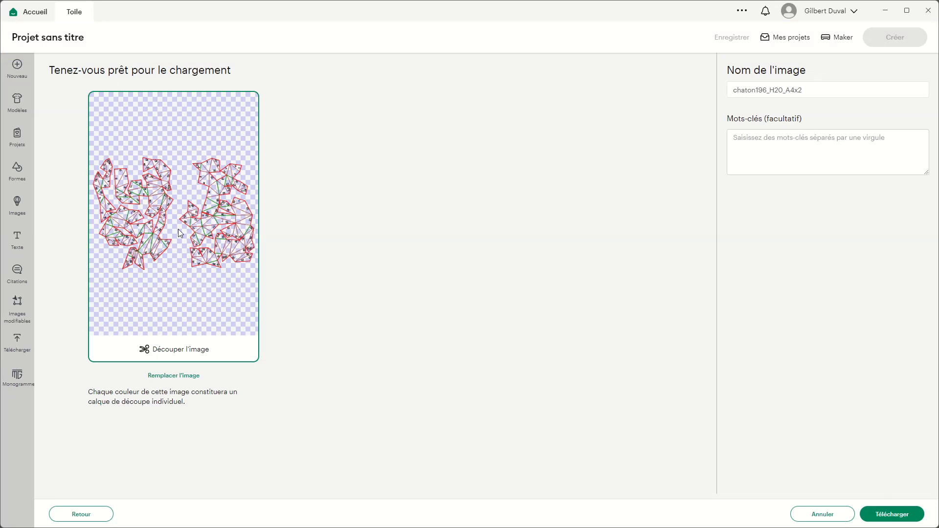
{"action": "left_click", "coordinate": [906, 519]}
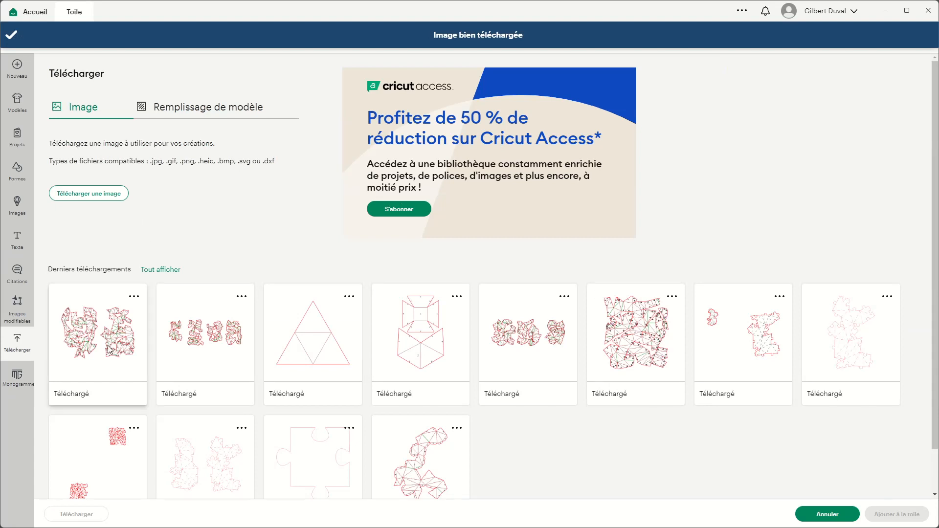
Step: Add the newly uploaded kitten template to the canvas and ungroup it into its two separate pages
{"action": "left_click", "coordinate": [104, 328]}
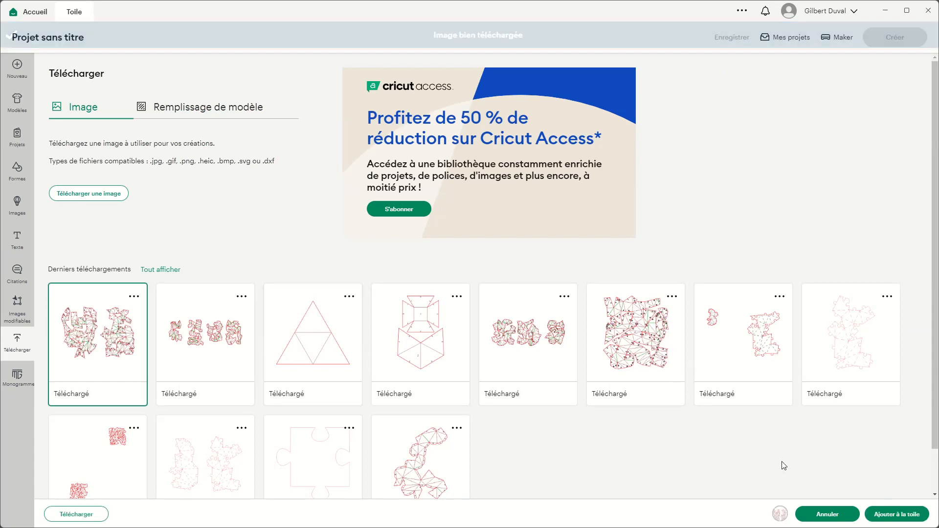
{"action": "left_click", "coordinate": [896, 514]}
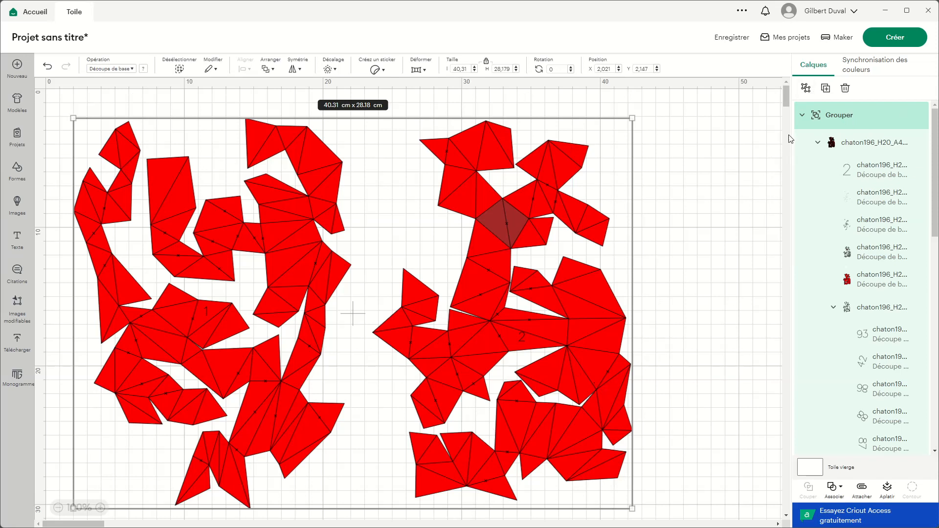
{"action": "left_click", "coordinate": [807, 87]}
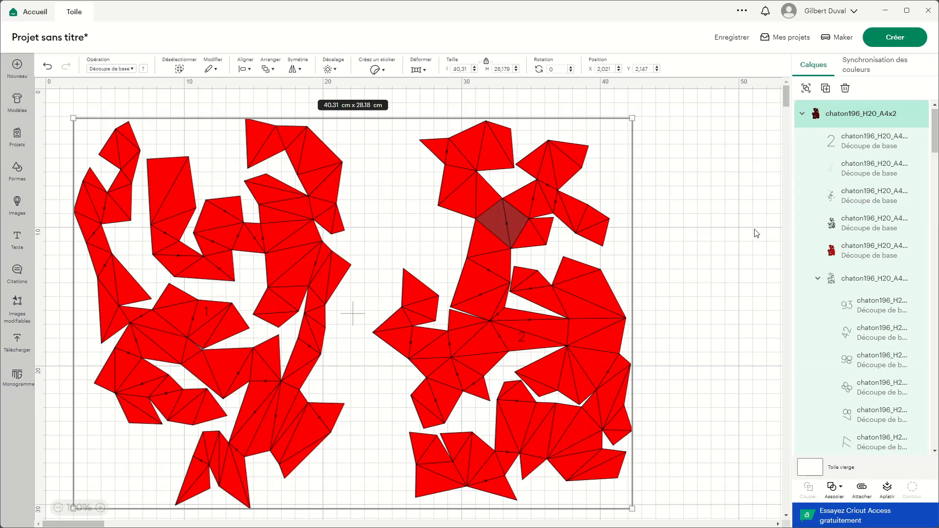
{"action": "left_click", "coordinate": [741, 121]}
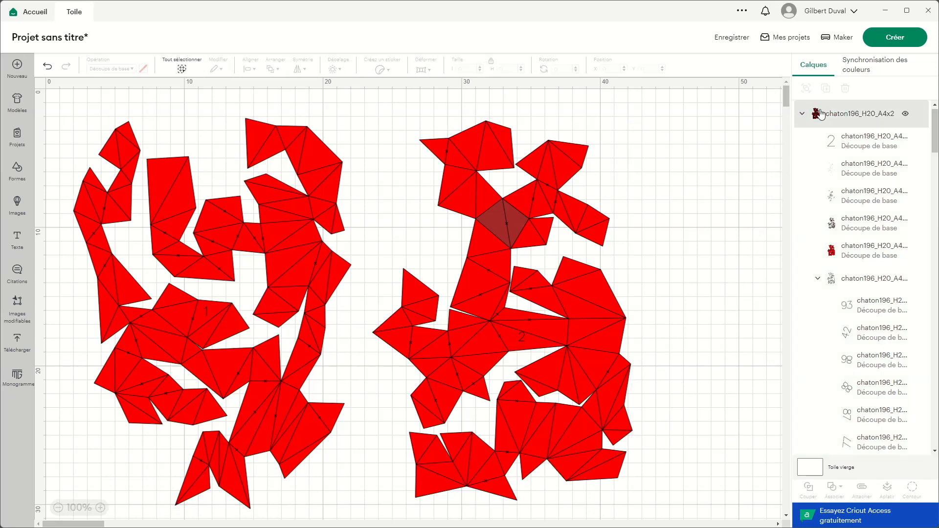
Step: Collapse the nested edge-number groups and both chaton196_H20_A4x2 page groups in the layer list
{"action": "left_click", "coordinate": [821, 277]}
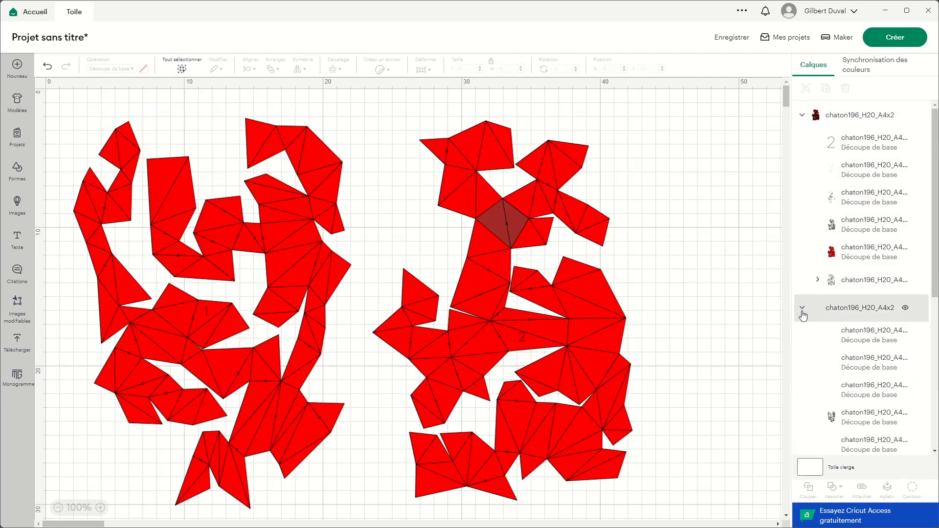
{"action": "scroll", "coordinate": [819, 368], "scroll_direction": "down", "scroll_amount": 3}
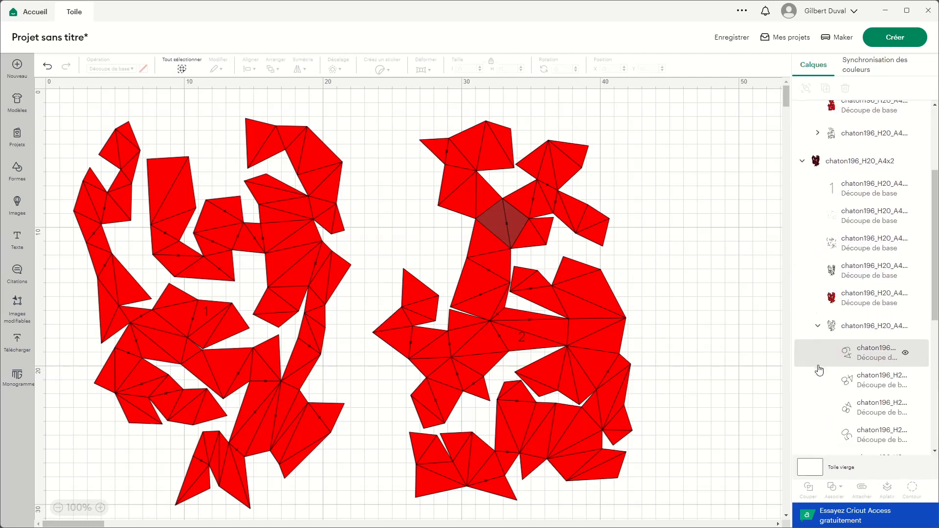
{"action": "left_click", "coordinate": [818, 328]}
{"action": "left_click", "coordinate": [799, 277]}
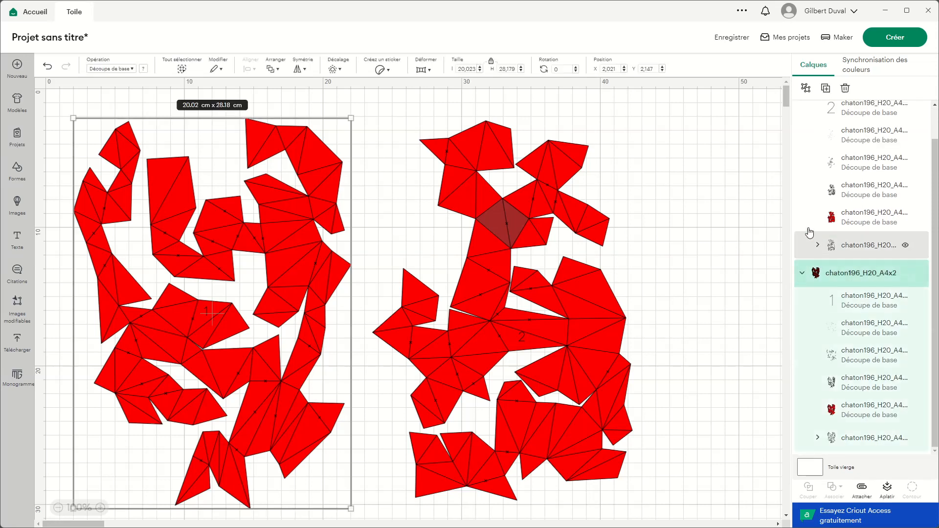
{"action": "scroll", "coordinate": [810, 127], "scroll_direction": "up", "scroll_amount": 2}
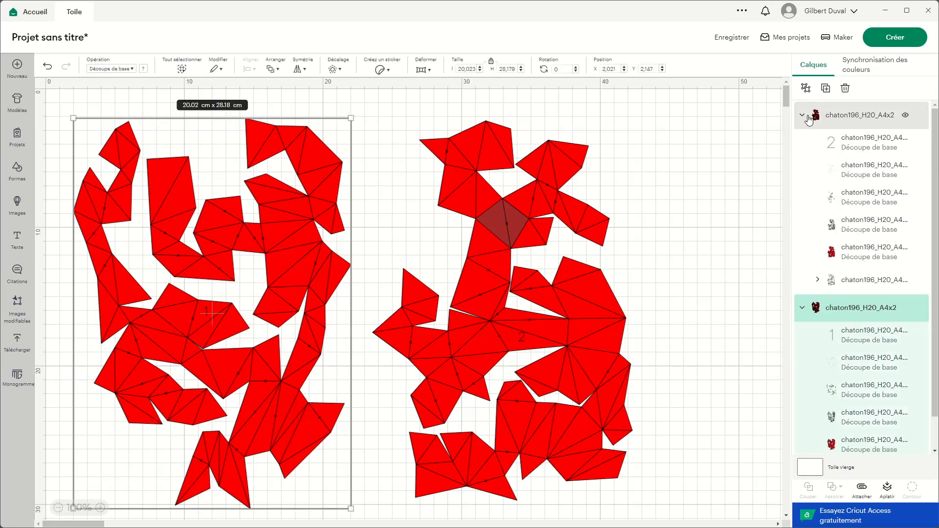
{"action": "left_click", "coordinate": [809, 121]}
{"action": "left_click", "coordinate": [802, 116]}
{"action": "left_click", "coordinate": [801, 143]}
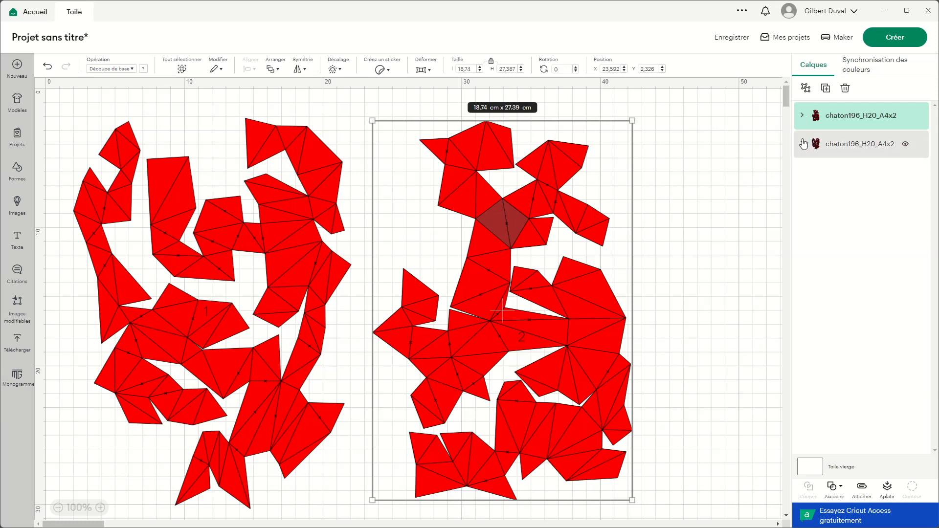
Step: Ungroup the page 1 chaton196_H20_A4x2 group into its separate layers
{"action": "left_click", "coordinate": [844, 145]}
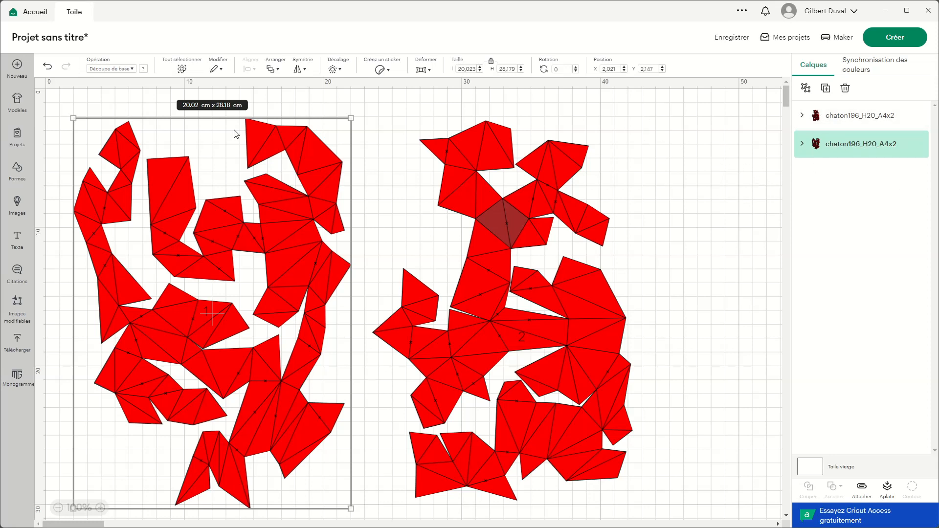
{"action": "left_click", "coordinate": [802, 144]}
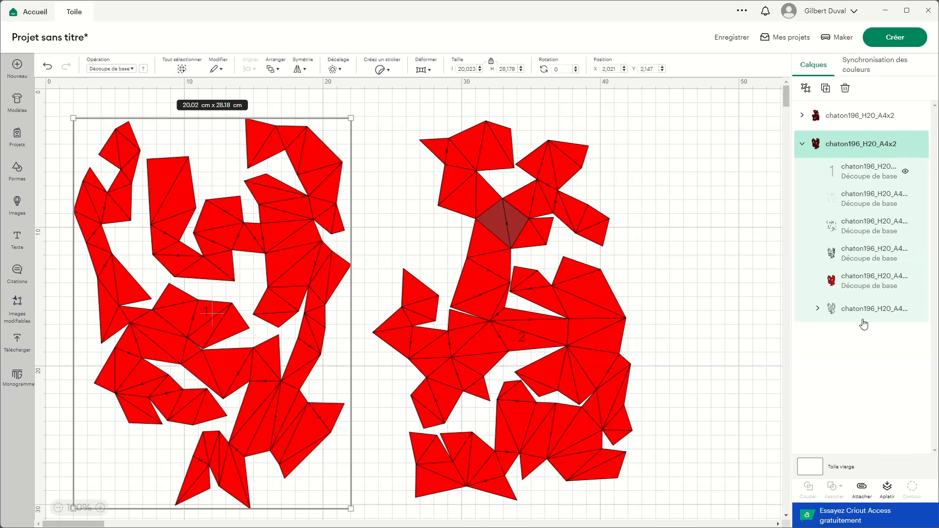
{"action": "left_click", "coordinate": [804, 88]}
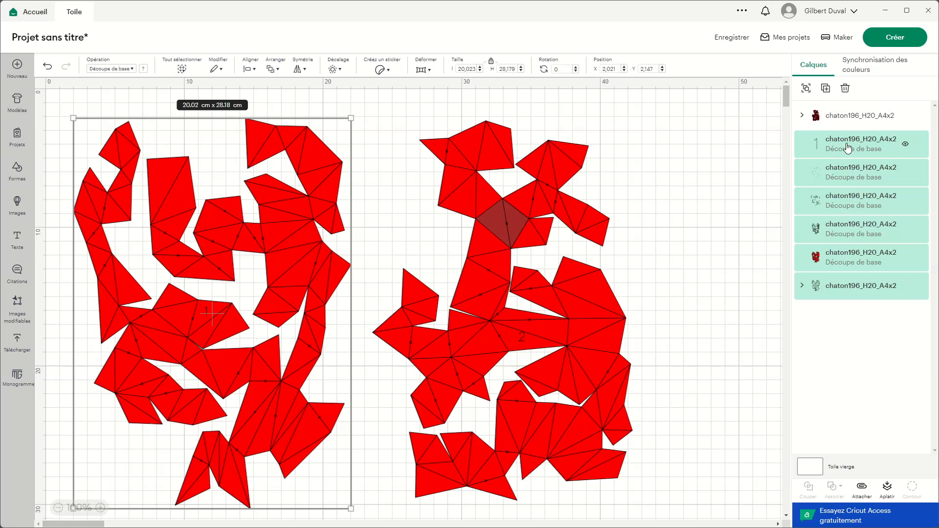
Step: Examine each ungrouped page 1 layer in turn to identify its colour and its area on the canvas
{"action": "left_click", "coordinate": [848, 148]}
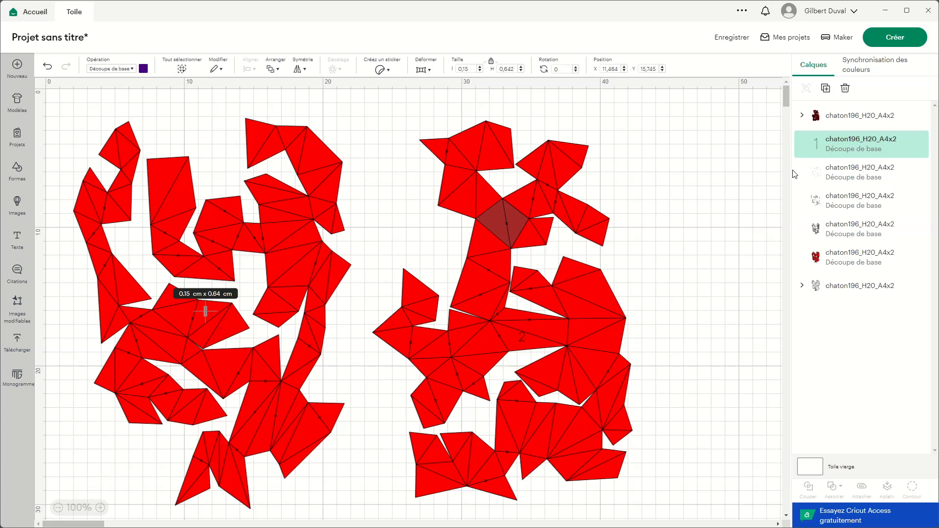
{"action": "left_click", "coordinate": [863, 173]}
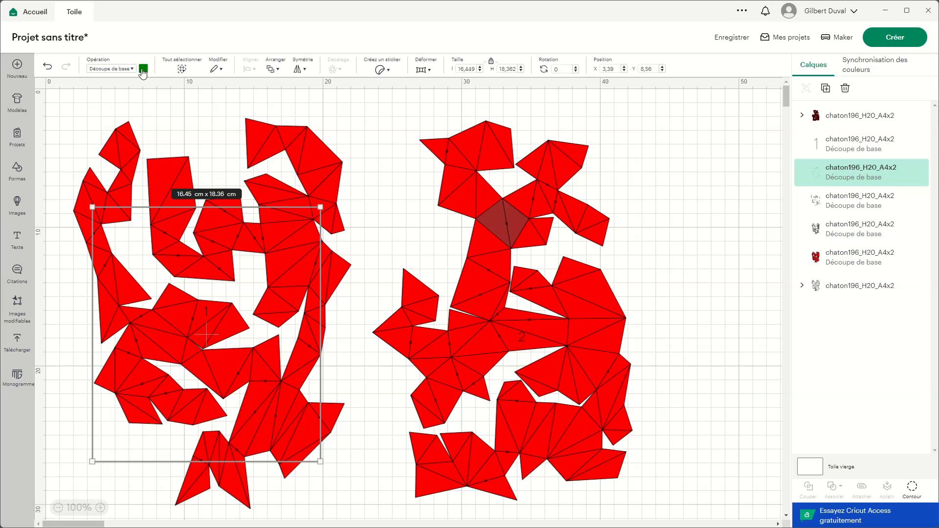
{"action": "left_click", "coordinate": [868, 205]}
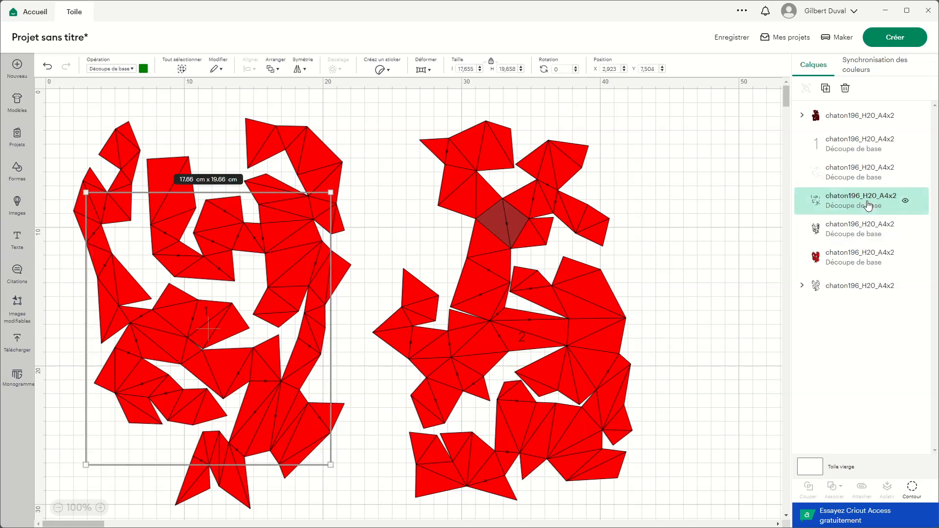
{"action": "left_click", "coordinate": [866, 231]}
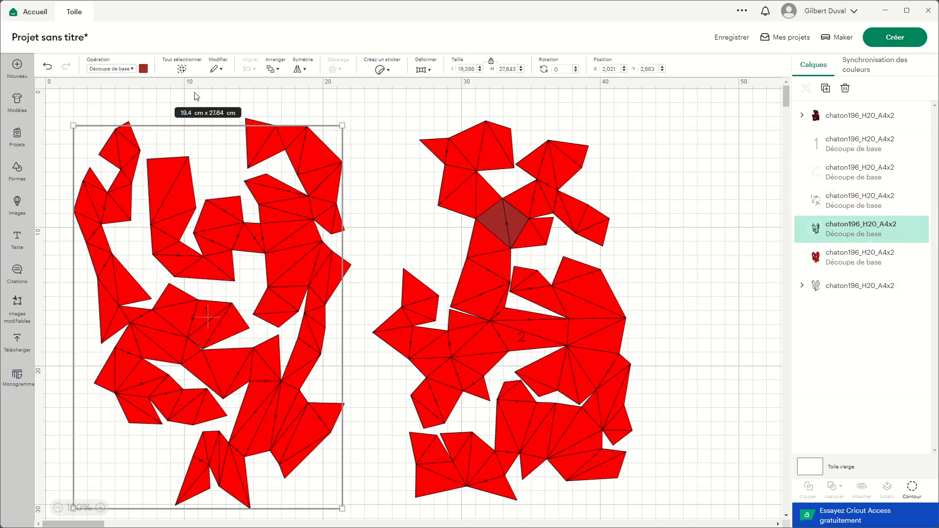
{"action": "left_click", "coordinate": [856, 257]}
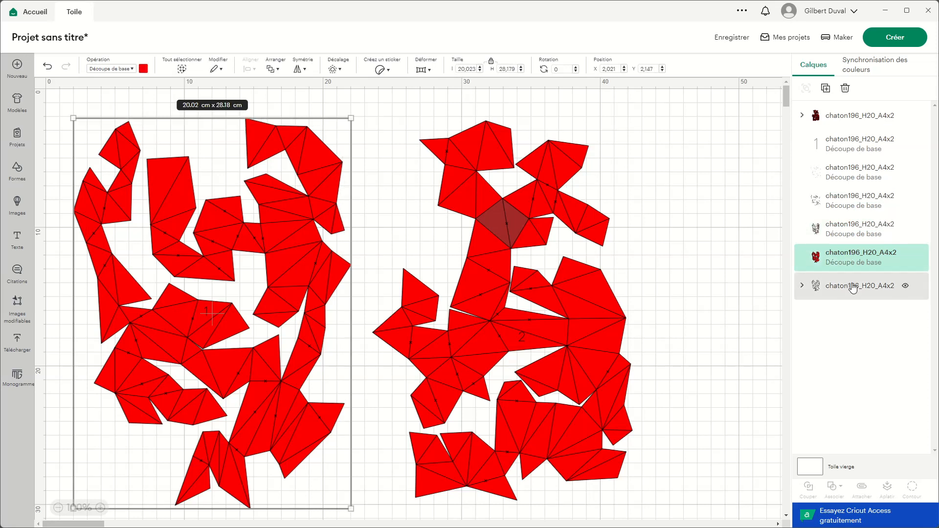
{"action": "left_click", "coordinate": [853, 287]}
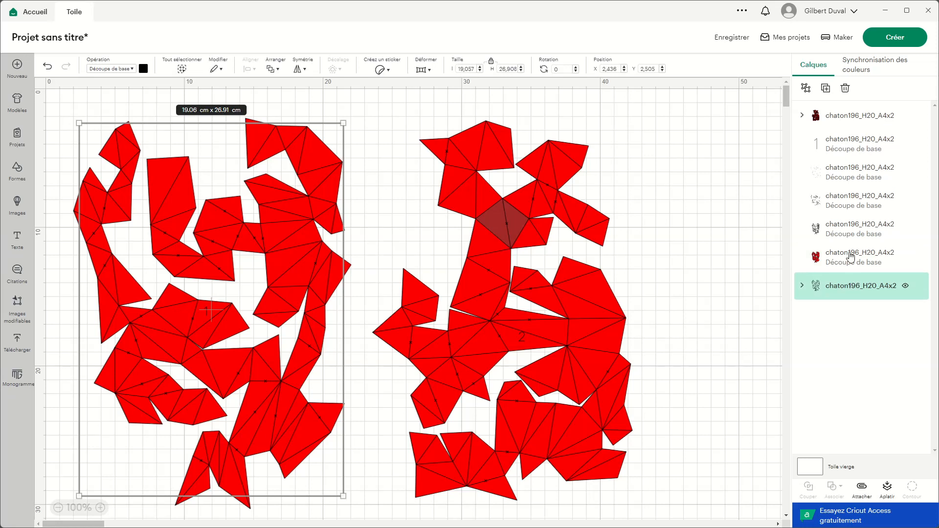
Step: Set the operation of the page number "1" layer to drawing with the Stylo option
{"action": "left_click", "coordinate": [859, 151]}
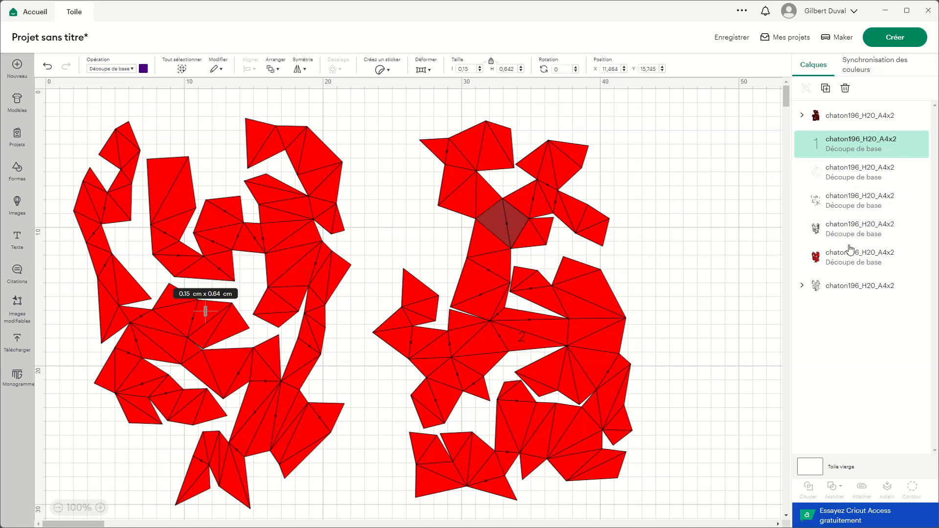
{"action": "left_click", "coordinate": [132, 73]}
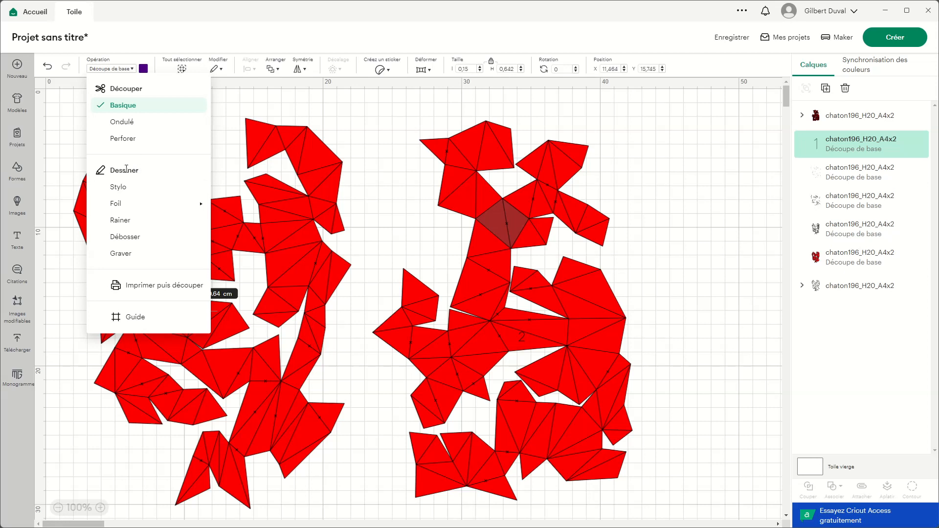
{"action": "left_click", "coordinate": [119, 187]}
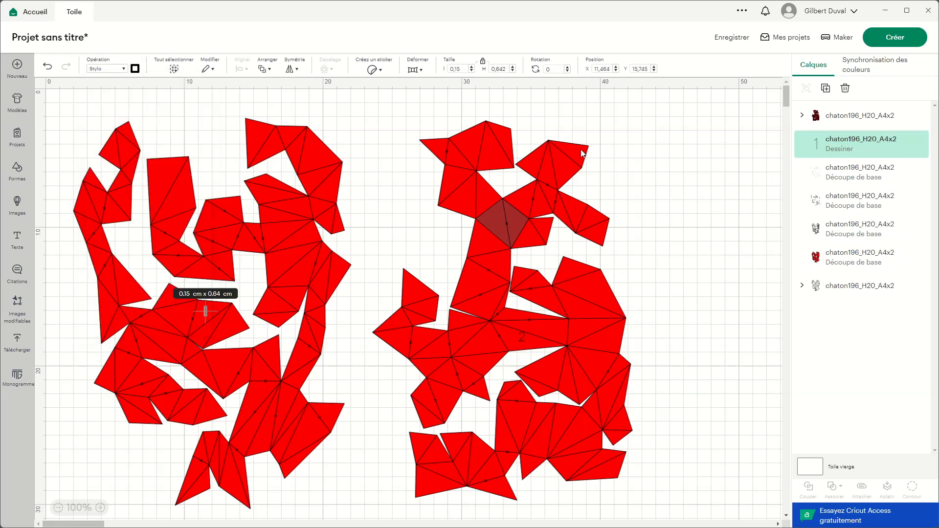
Step: Rename the two green page 1 layers, the small fold marks as MarquesPlisV and the one below them as PlisV
{"action": "left_click", "coordinate": [859, 178]}
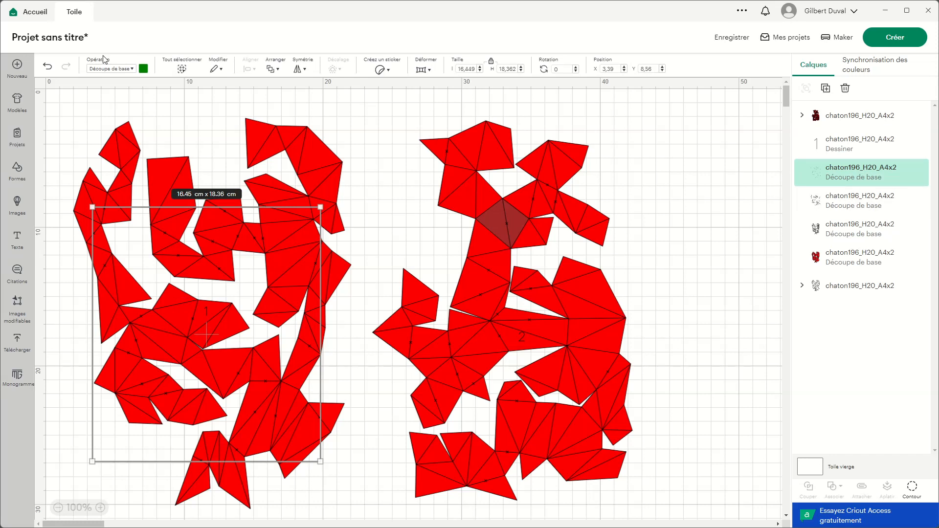
{"action": "double_click", "coordinate": [856, 169]}
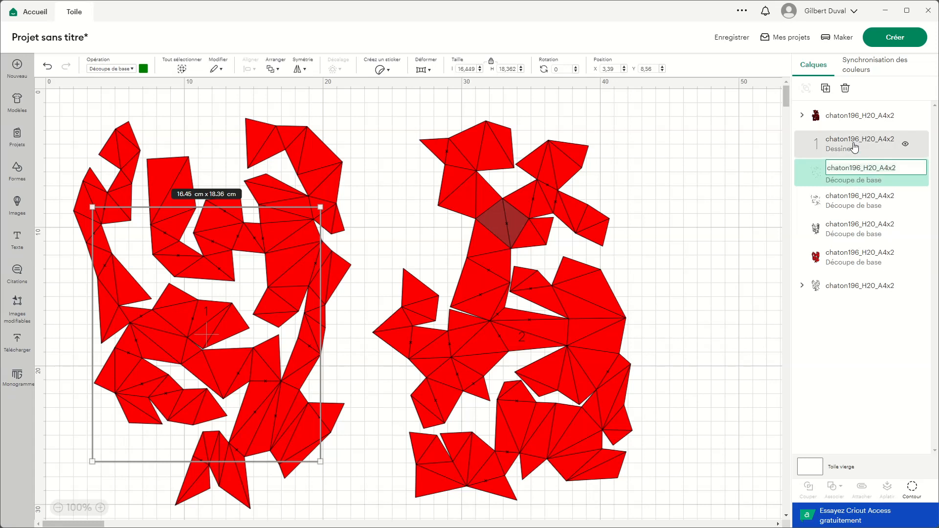
{"action": "type", "text": "MarquesPlisV"}
{"action": "key", "text": "Return"}
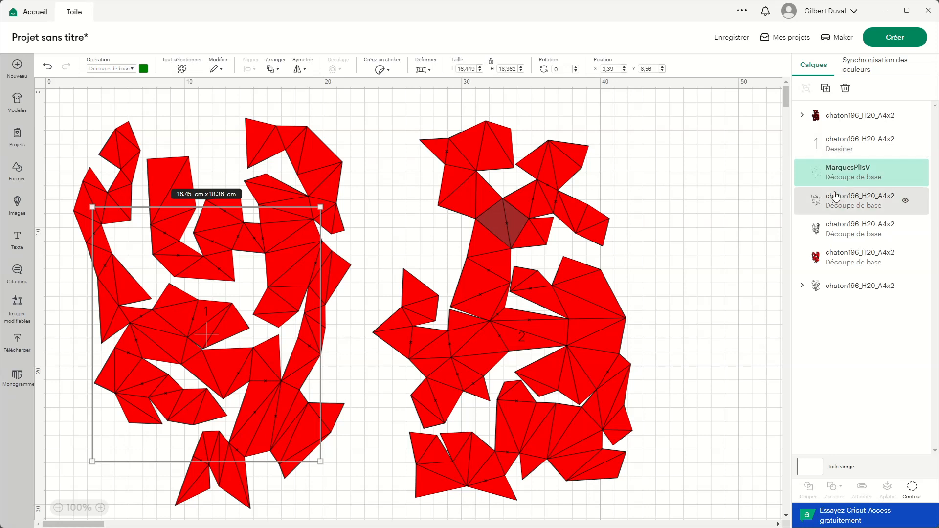
{"action": "left_click", "coordinate": [848, 203]}
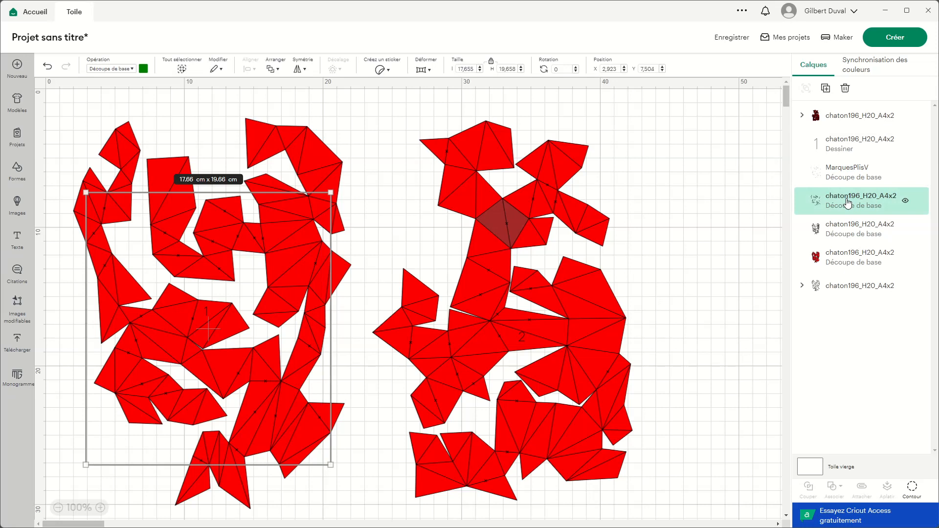
{"action": "double_click", "coordinate": [847, 201]}
{"action": "type", "text": "Pli"}
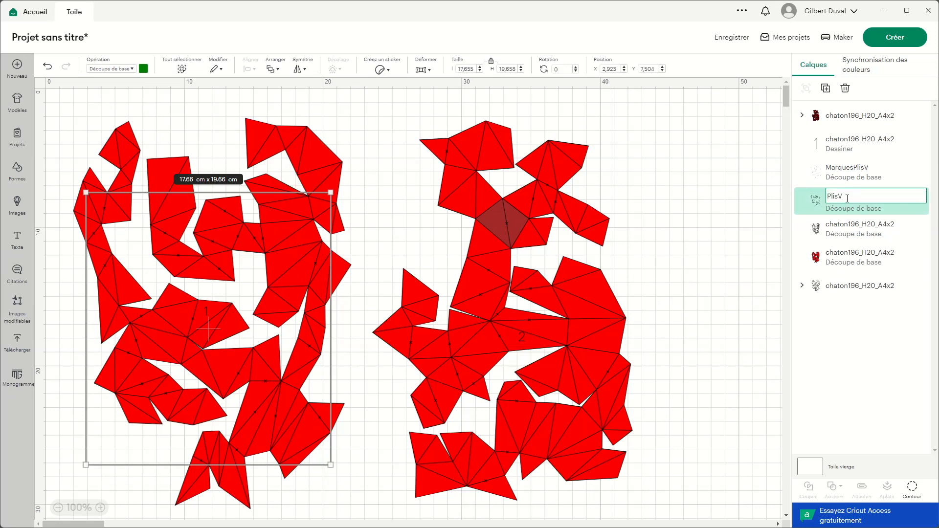
{"action": "type", "text": "sV"}
{"action": "key", "text": "Return"}
Step: Rename the dark red fold-line layer of page 1 as PlisM and the bright red outline layer as Coupes
{"action": "left_click", "coordinate": [862, 231]}
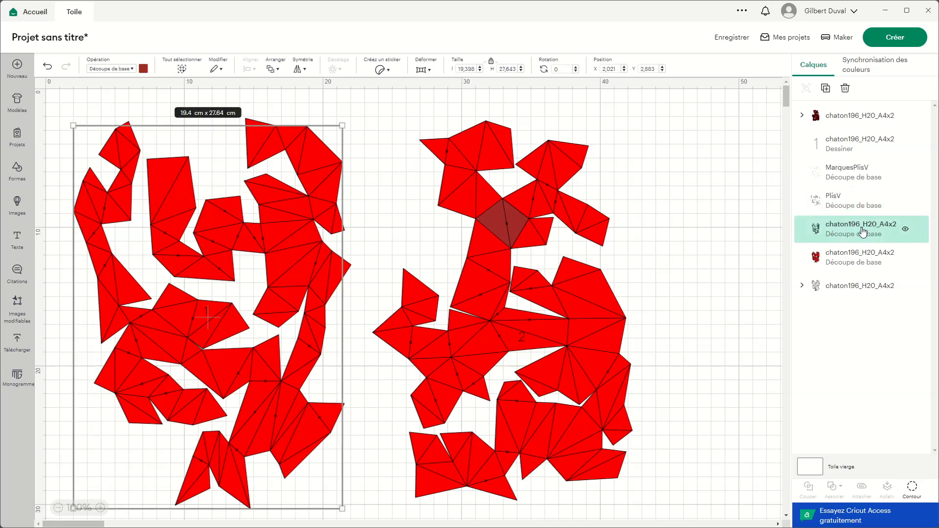
{"action": "double_click", "coordinate": [863, 224]}
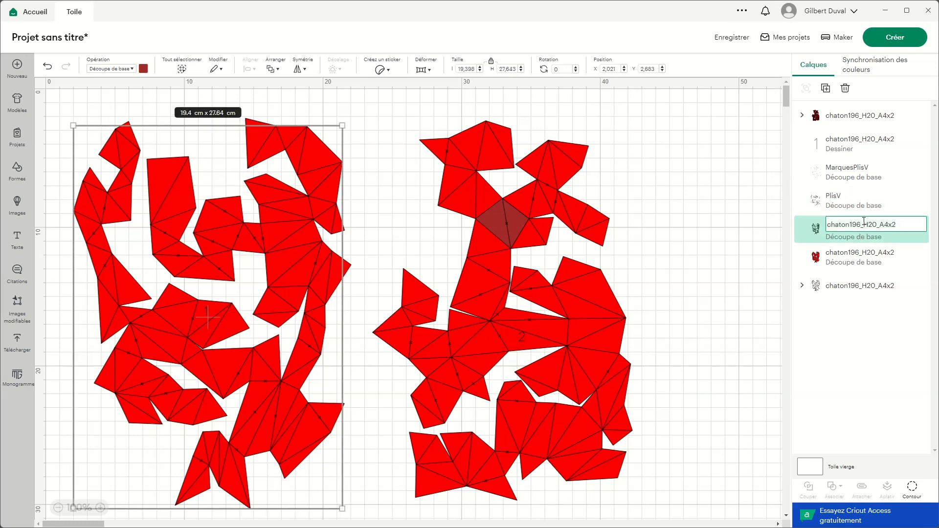
{"action": "type", "text": "PlisM"}
{"action": "key", "text": "Return"}
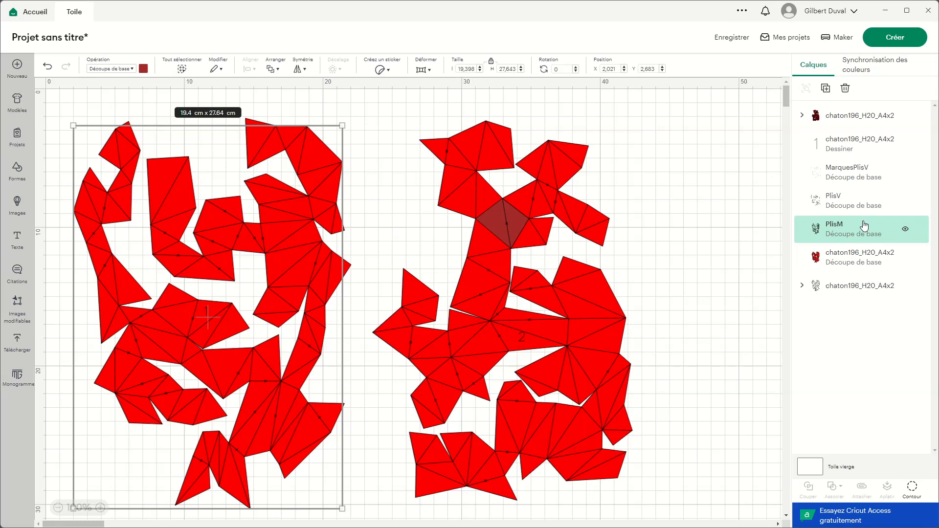
{"action": "left_click", "coordinate": [848, 259]}
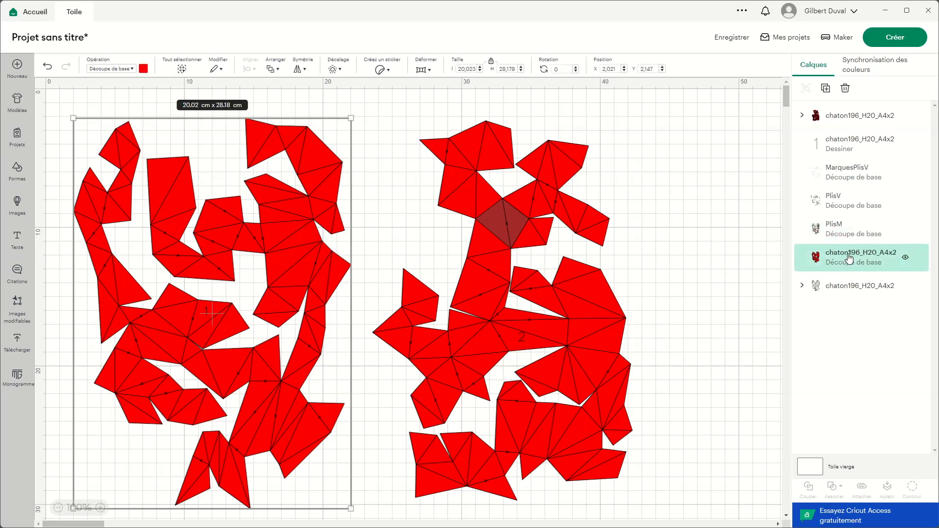
{"action": "double_click", "coordinate": [848, 258]}
{"action": "type", "text": "Coupe"}
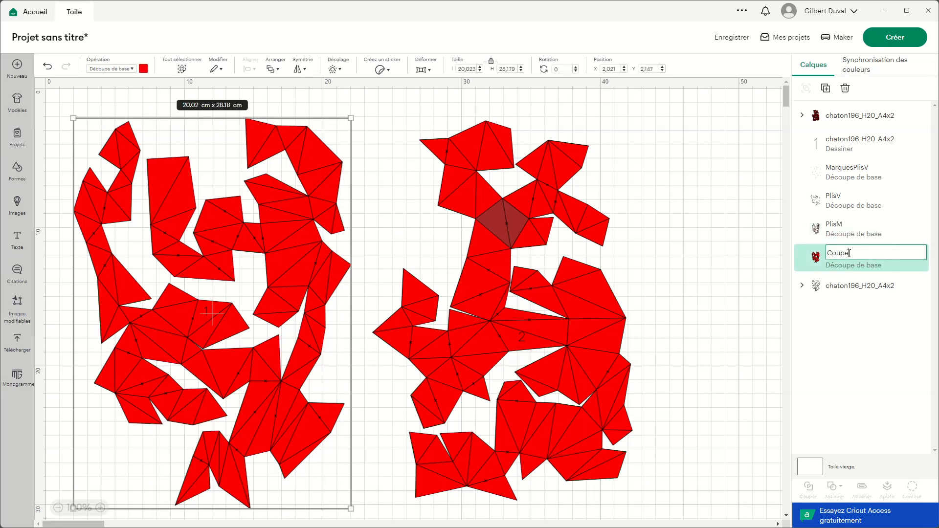
{"action": "type", "text": "s"}
{"action": "key", "text": "Return"}
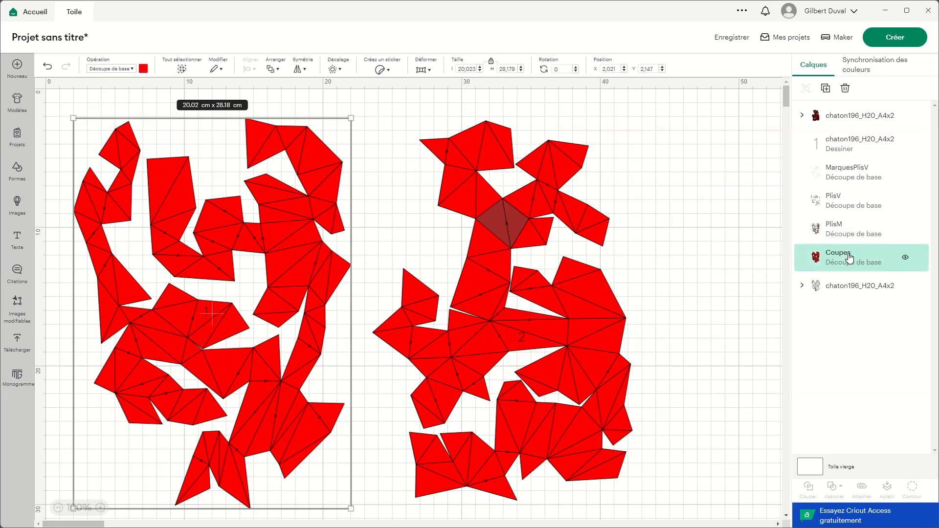
Step: Send the Coupes layer all the way to the back, behind the edge-number group
{"action": "left_click", "coordinate": [838, 290]}
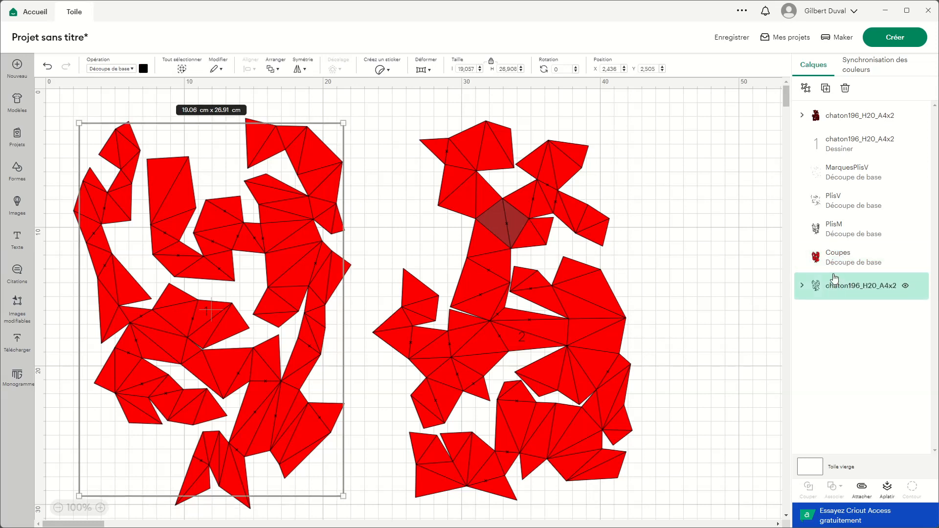
{"action": "left_click", "coordinate": [858, 254]}
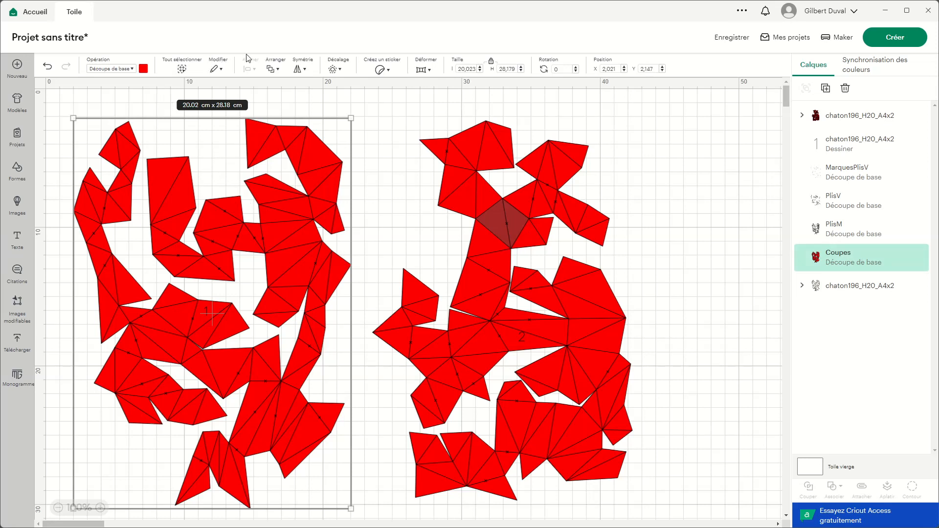
{"action": "left_click", "coordinate": [281, 70]}
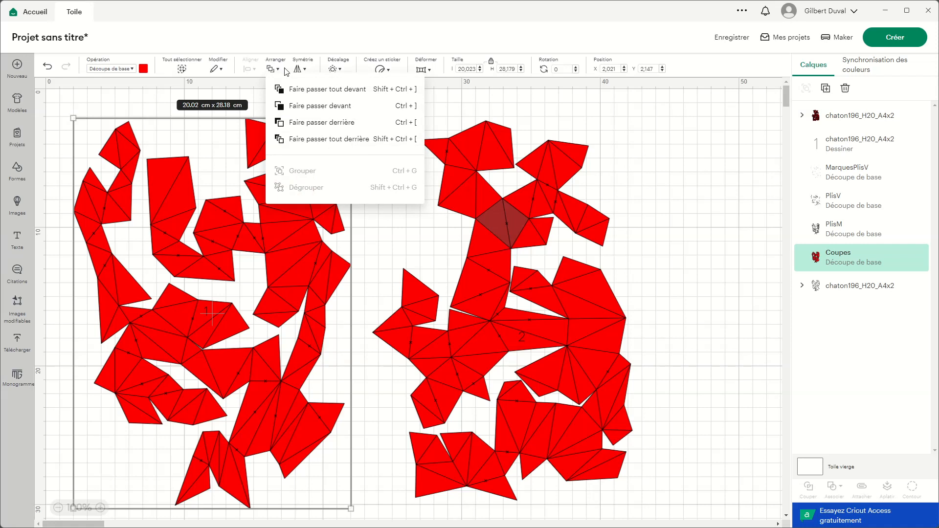
{"action": "left_click", "coordinate": [309, 140]}
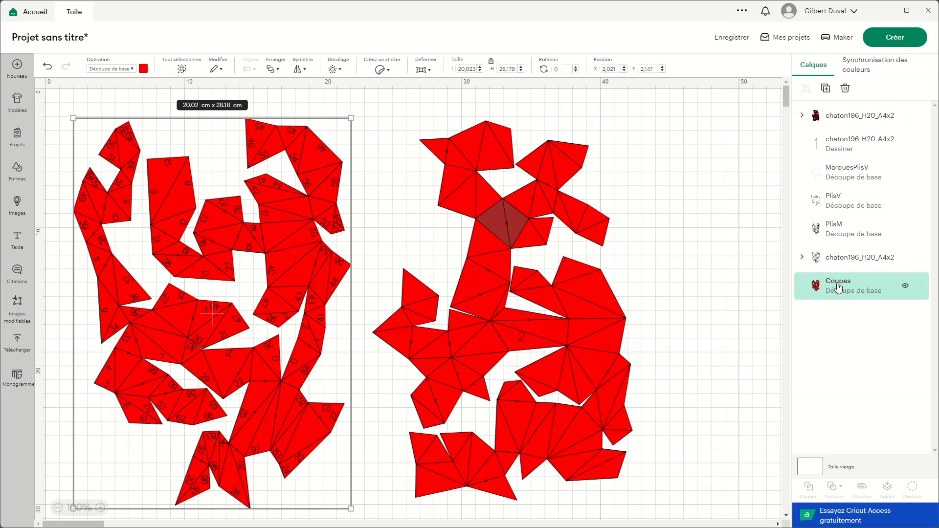
Step: Rename the page 1 edge-number group, just above Coupes, as Nums
{"action": "left_click", "coordinate": [854, 260]}
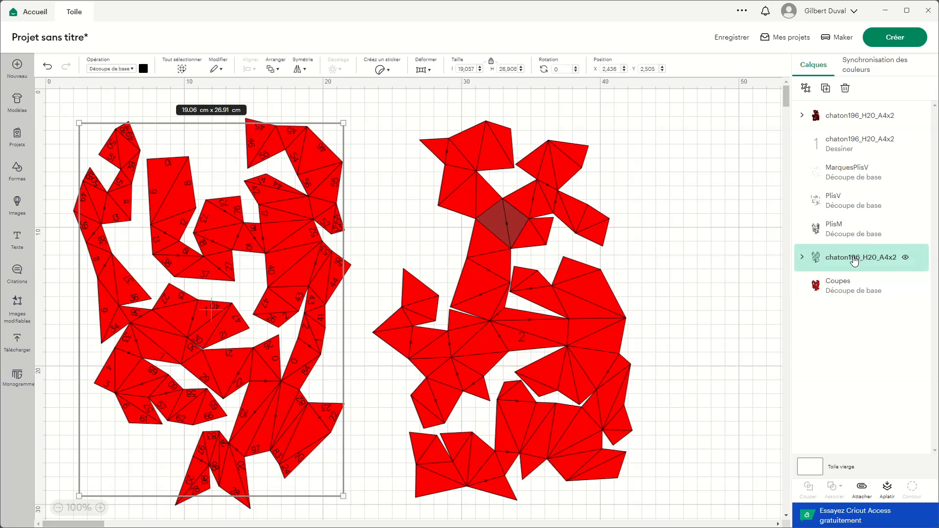
{"action": "double_click", "coordinate": [854, 261]}
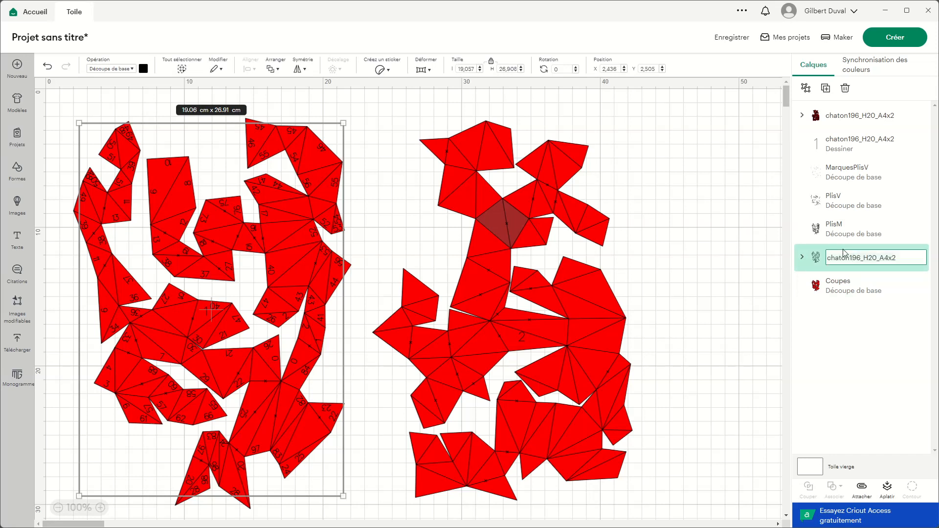
{"action": "type", "text": "Nums"}
{"action": "key", "text": "Return"}
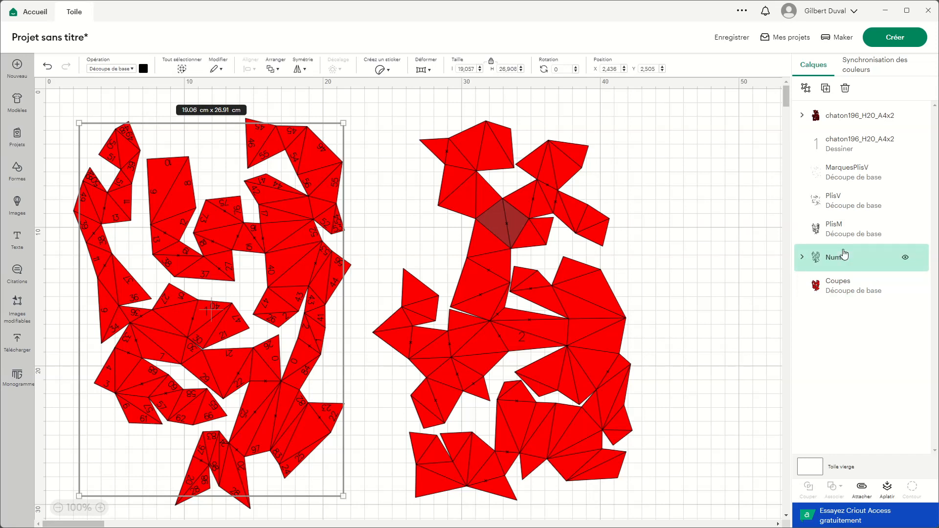
Step: Set the operation of the MarquesPlisV layer to drawing with the Stylo option
{"action": "left_click", "coordinate": [841, 286], "text": "shift"}
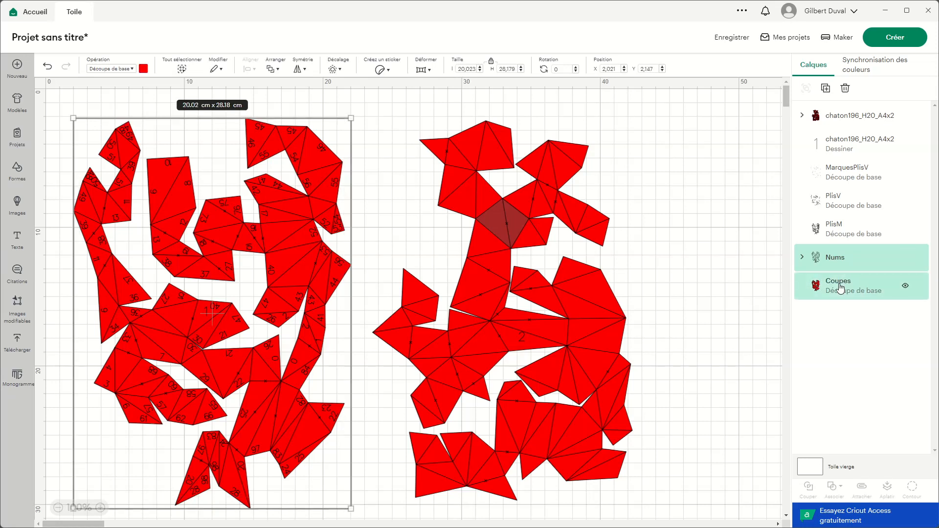
{"action": "left_click", "coordinate": [841, 294]}
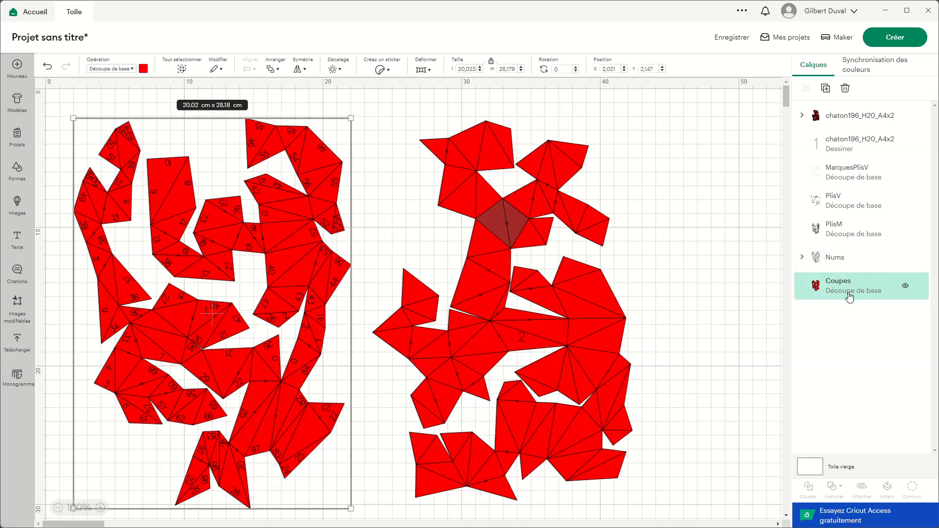
{"action": "left_click", "coordinate": [855, 148]}
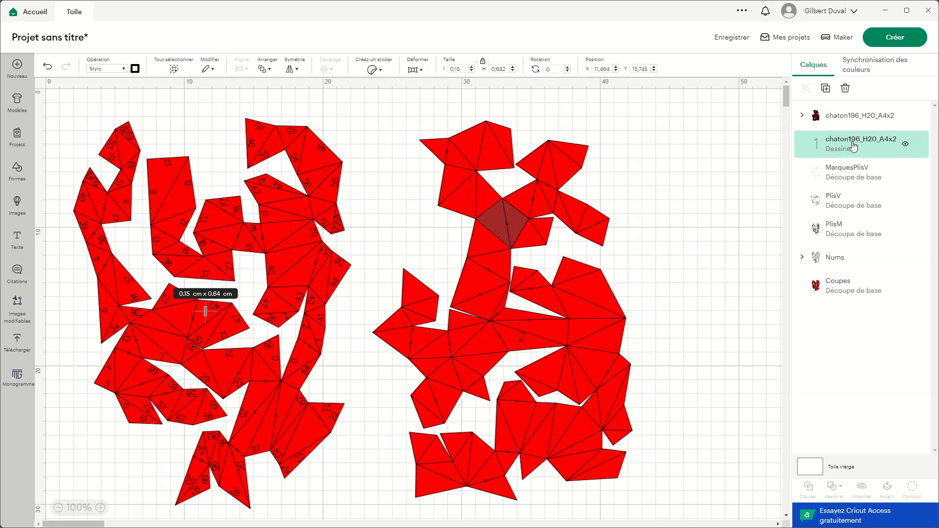
{"action": "left_click", "coordinate": [868, 176]}
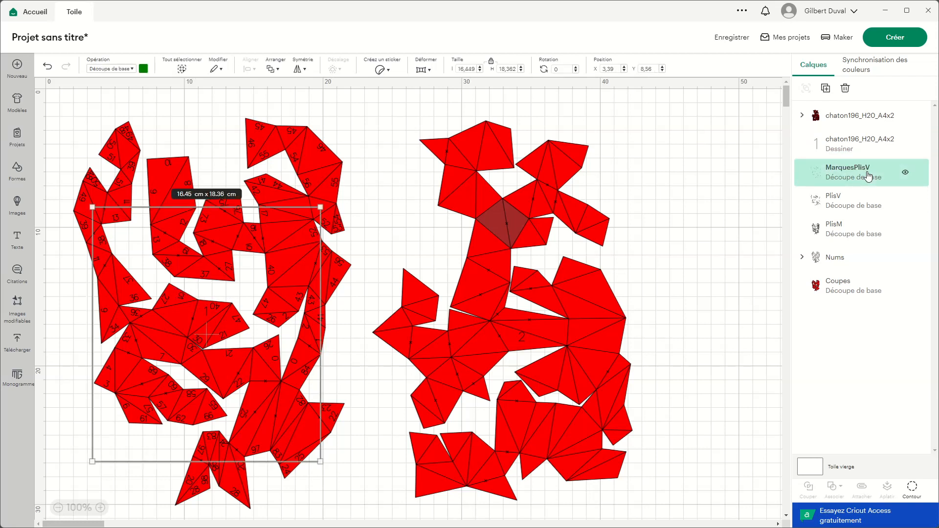
{"action": "left_click", "coordinate": [132, 71]}
{"action": "left_click", "coordinate": [130, 190]}
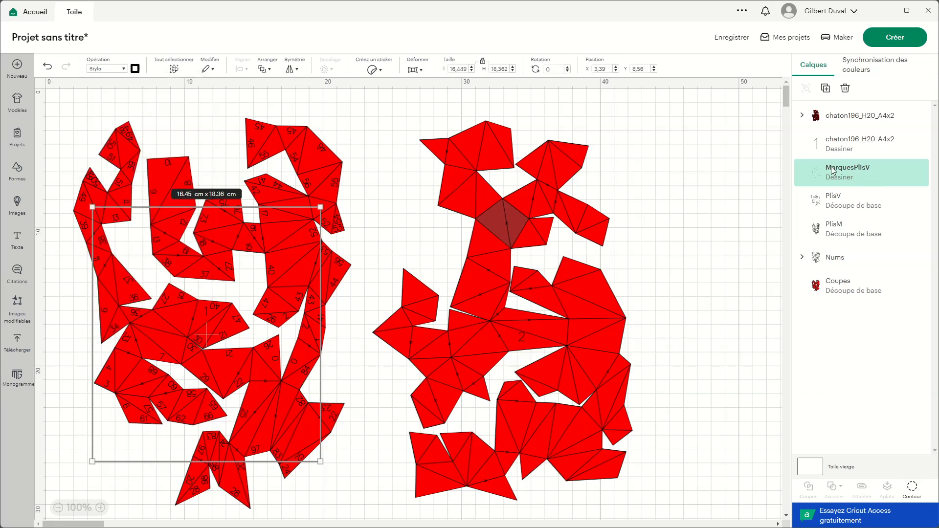
Step: Set the operation of the page 1 Nums group to drawing with the Stylo option
{"action": "left_click", "coordinate": [846, 258]}
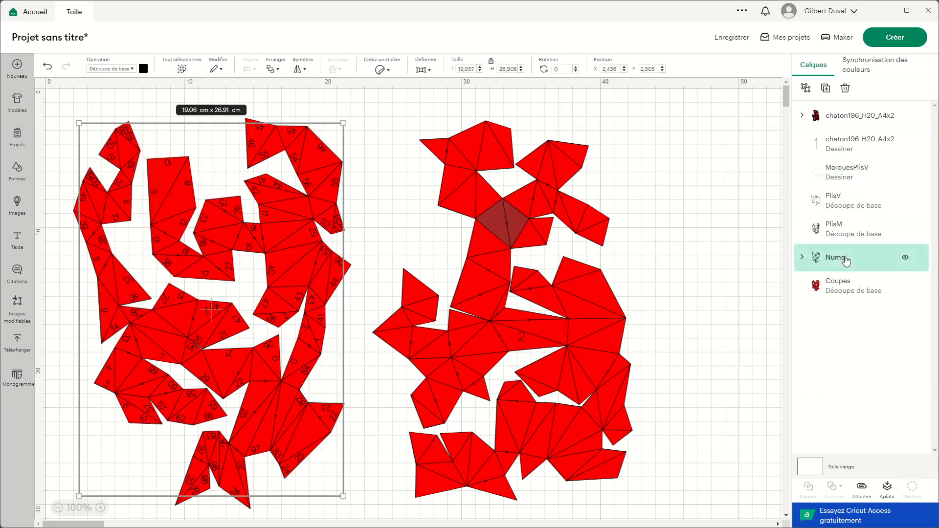
{"action": "left_click", "coordinate": [116, 71]}
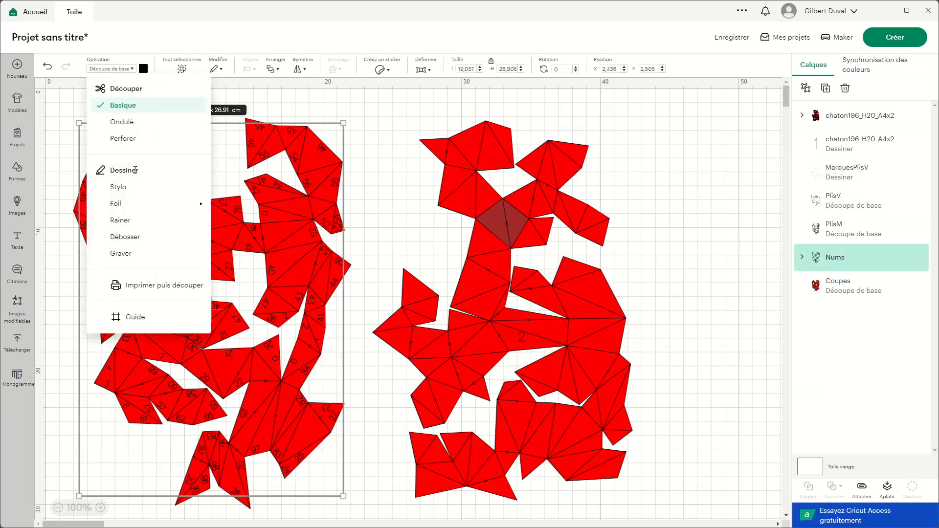
{"action": "left_click", "coordinate": [119, 187]}
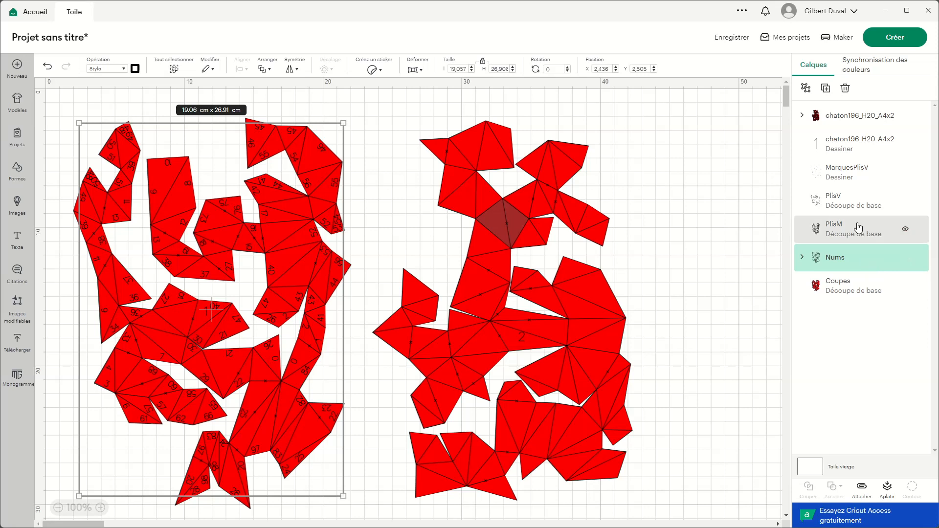
Step: Set the operation of the page 1 PlisV and PlisM fold-line layers to Rainer
{"action": "left_click", "coordinate": [840, 202]}
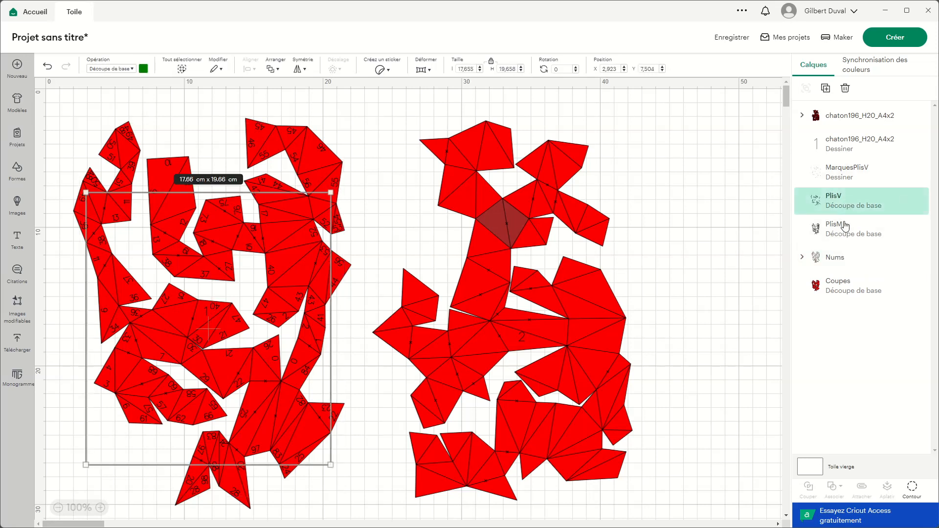
{"action": "left_click", "coordinate": [845, 226], "text": "shift"}
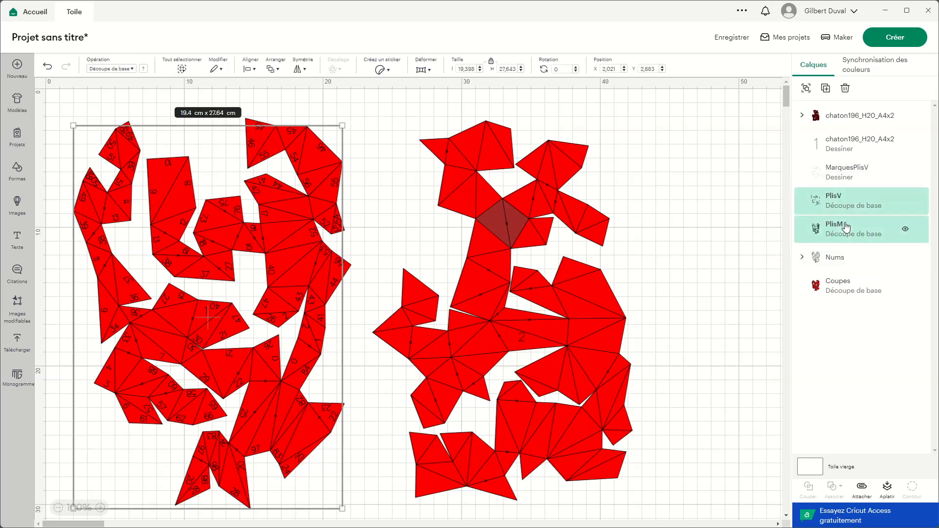
{"action": "left_click", "coordinate": [133, 69]}
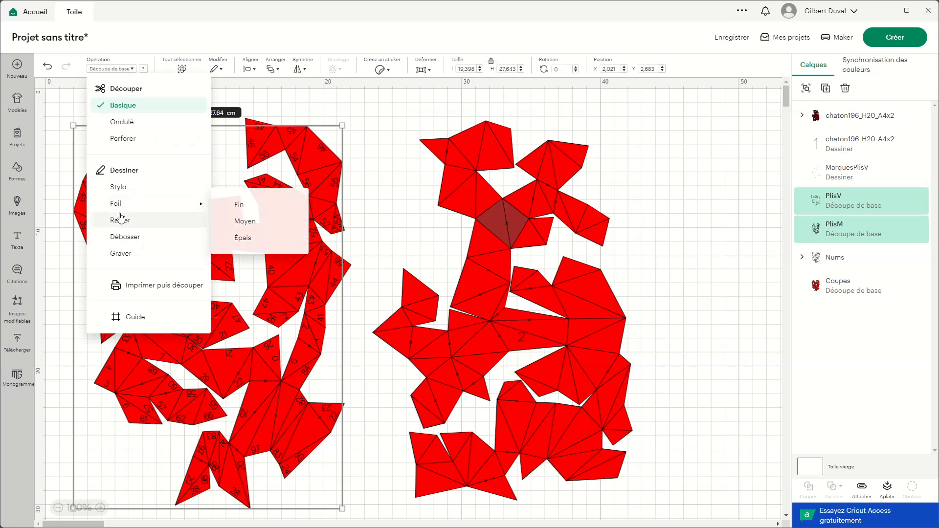
{"action": "left_click", "coordinate": [122, 220]}
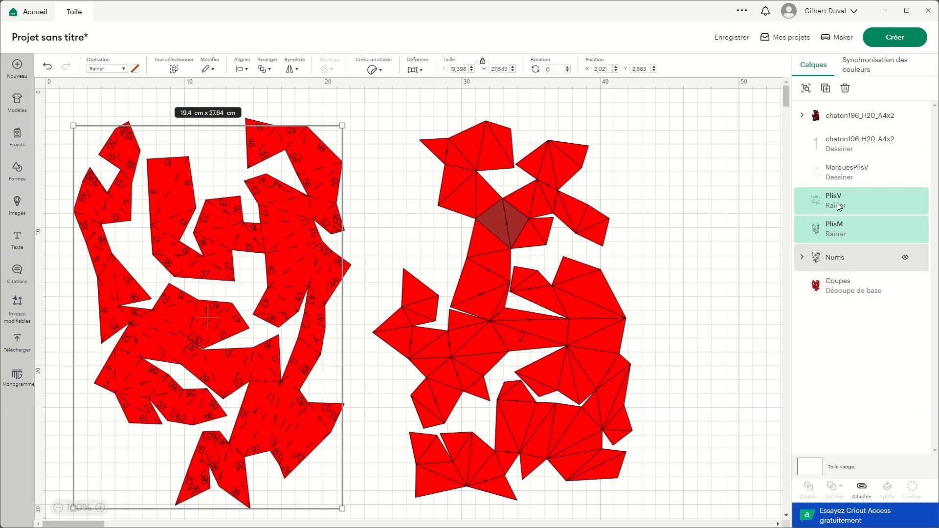
Step: Select all the page 1 layers, from the page number down to Coupes, and attach them together
{"action": "left_click", "coordinate": [850, 175]}
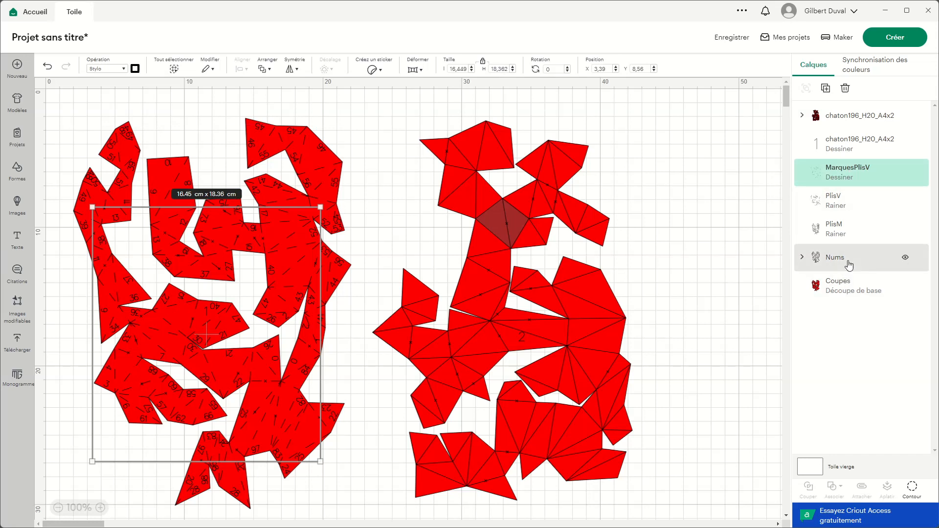
{"action": "left_click", "coordinate": [846, 146]}
{"action": "left_click_drag", "start_coordinate": [81, 113], "coordinate": [278, 398]}
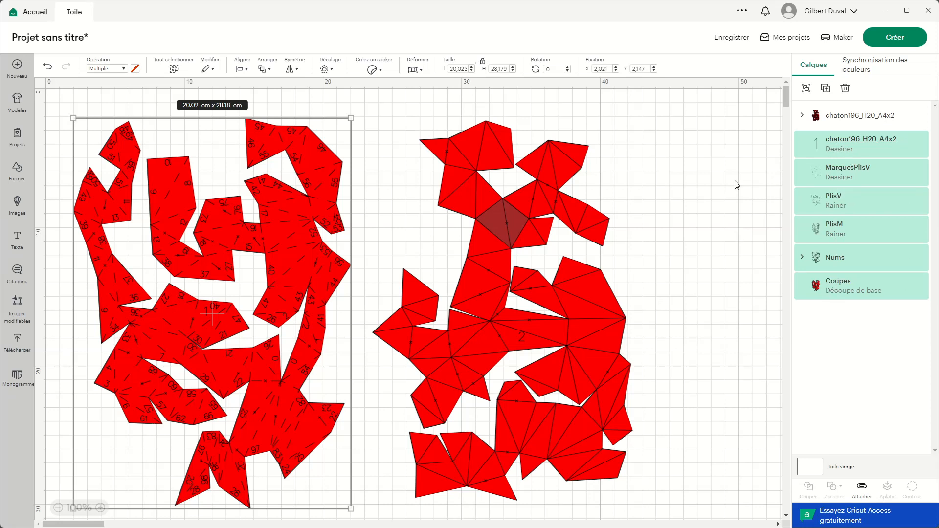
{"action": "left_click", "coordinate": [862, 490]}
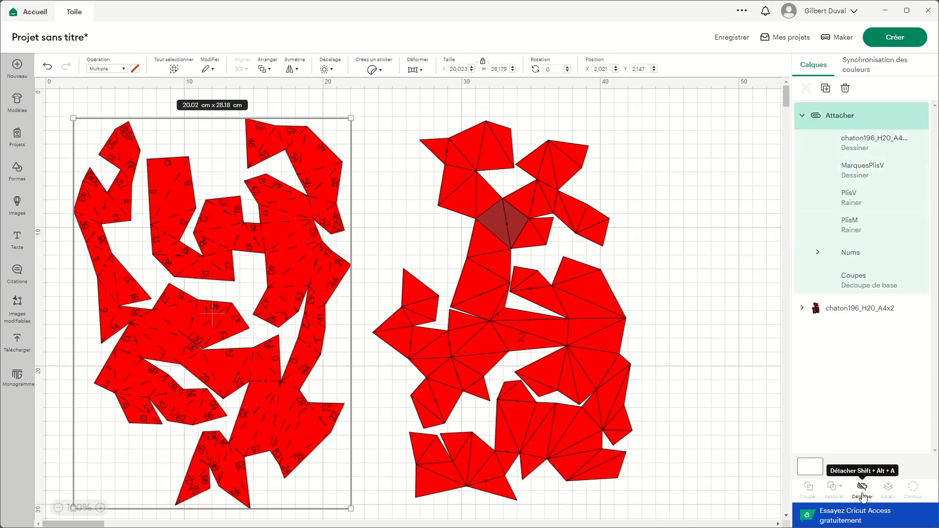
Step: Rename the attached set of page 1 layers as Page1
{"action": "double_click", "coordinate": [839, 117]}
{"action": "type", "text": "Page1"}
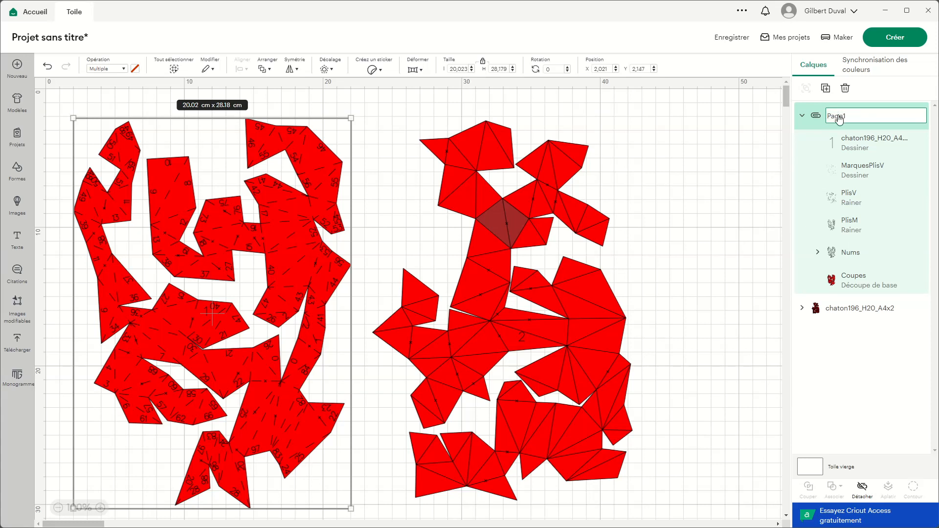
{"action": "key", "text": "Return"}
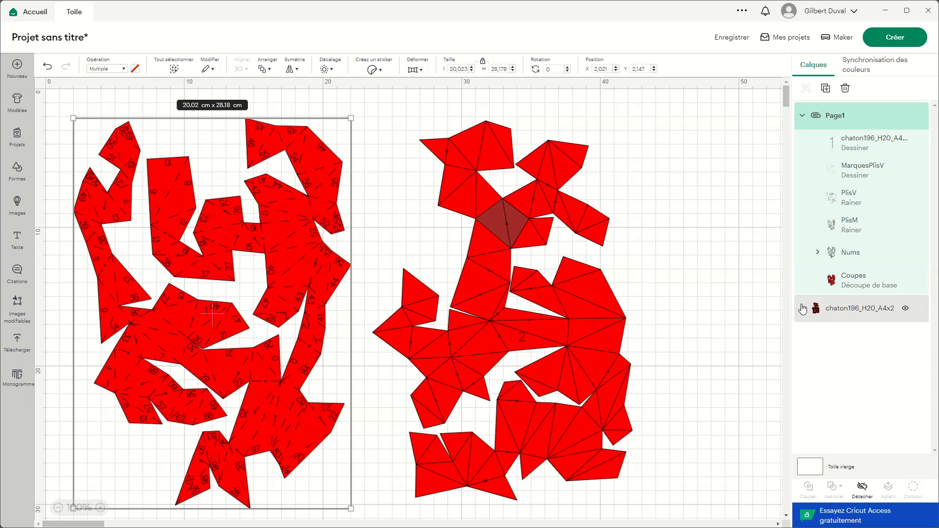
Step: Expand the remaining chaton196_H20_A4x2 group and set its page number 2 layer to drawing with the Stylo option
{"action": "left_click", "coordinate": [802, 309]}
{"action": "scroll", "coordinate": [866, 367], "scroll_direction": "down", "scroll_amount": 1}
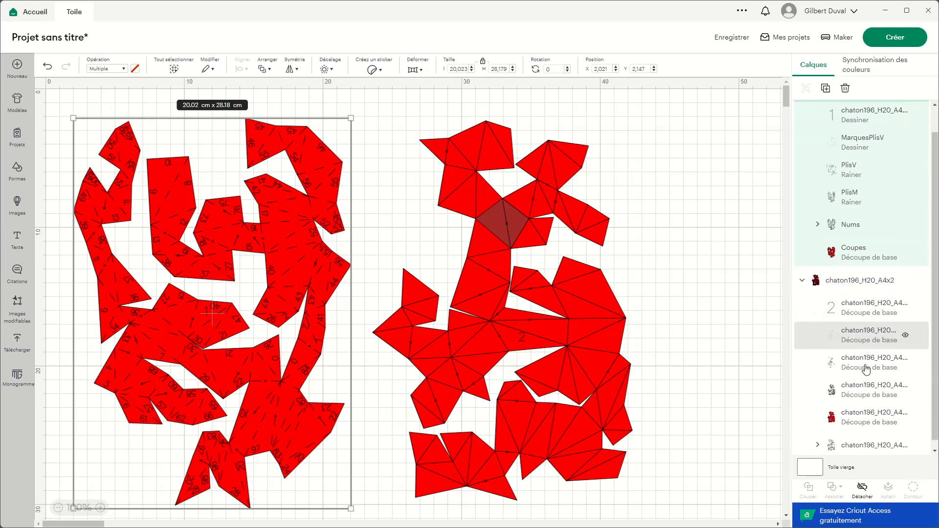
{"action": "left_click", "coordinate": [863, 300]}
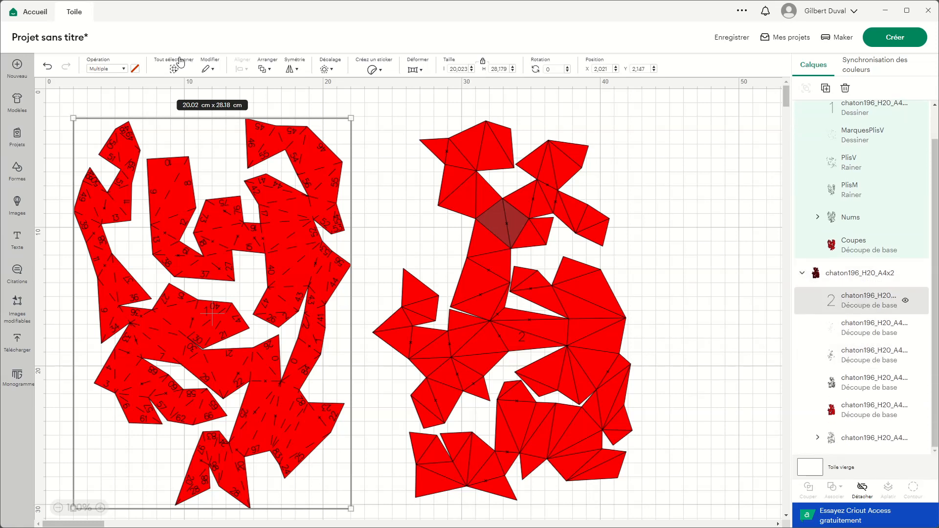
{"action": "left_click", "coordinate": [132, 71]}
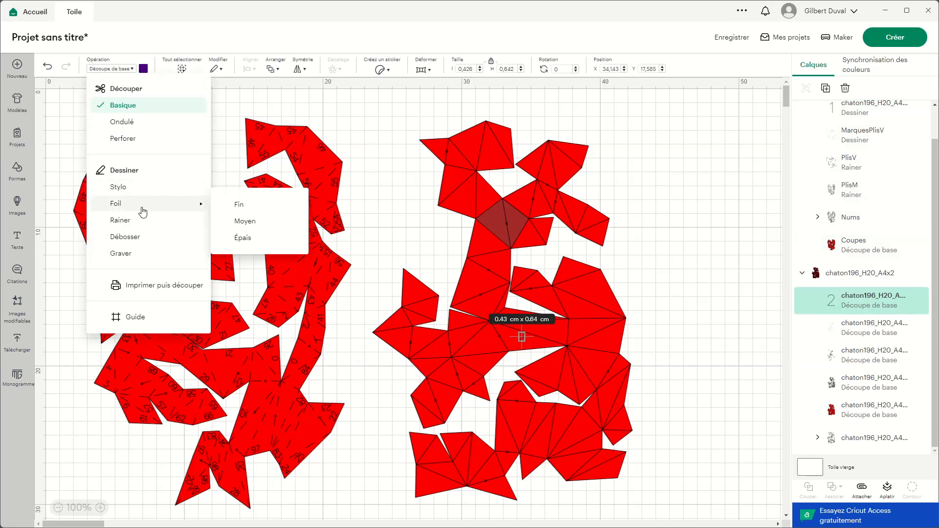
{"action": "left_click", "coordinate": [128, 191]}
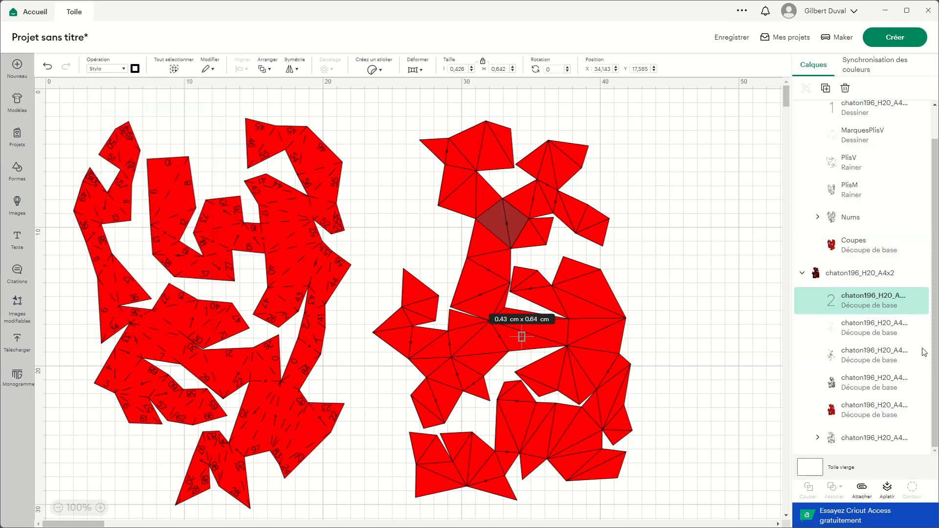
Step: Rename the page 2 layer just below the page number, holding the valley-fold marks, as MarquesPlisV
{"action": "left_click", "coordinate": [879, 329]}
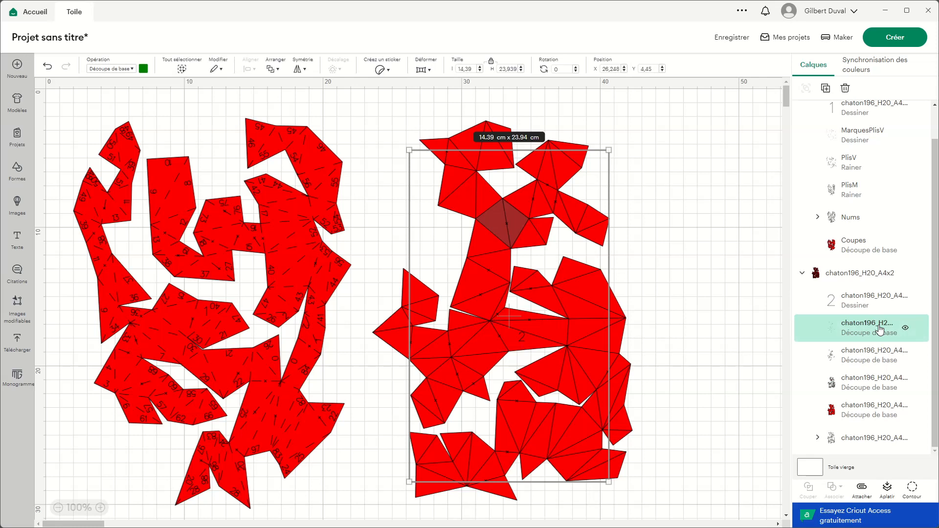
{"action": "left_click", "coordinate": [880, 360]}
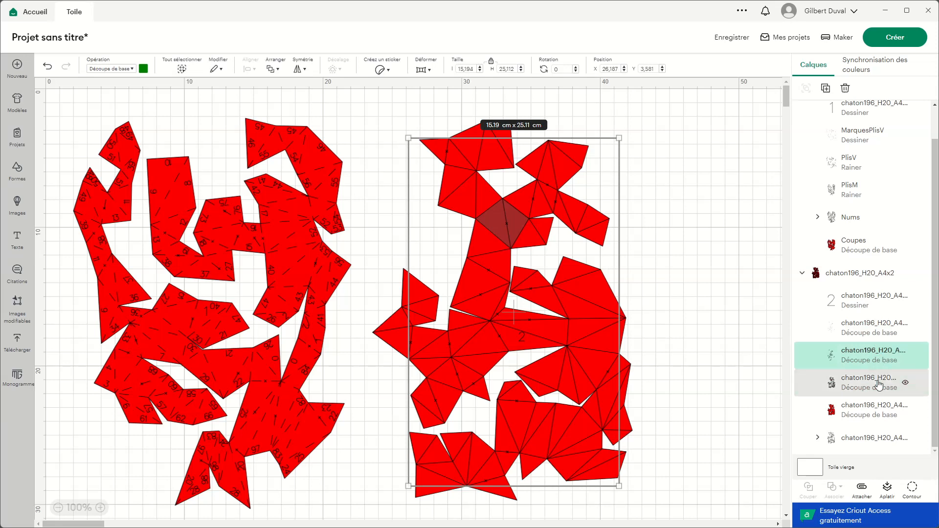
{"action": "left_click", "coordinate": [864, 325]}
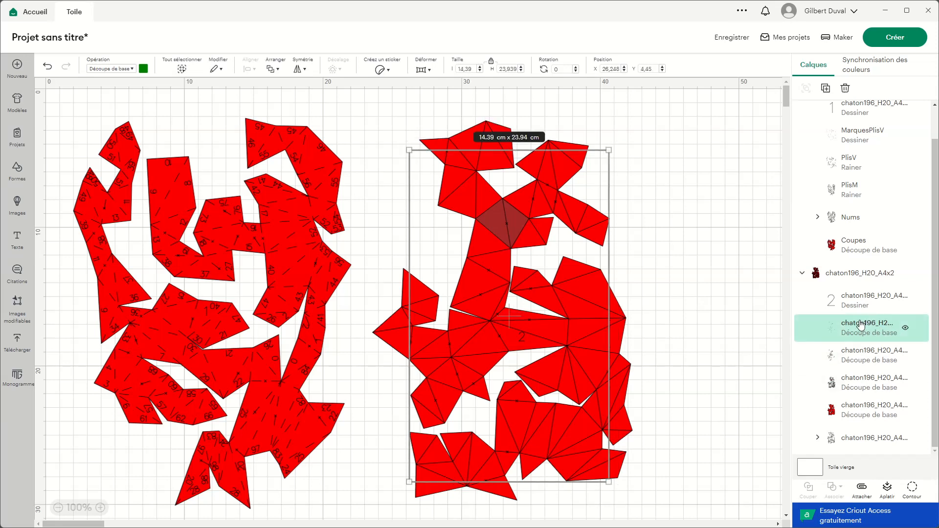
{"action": "double_click", "coordinate": [862, 323]}
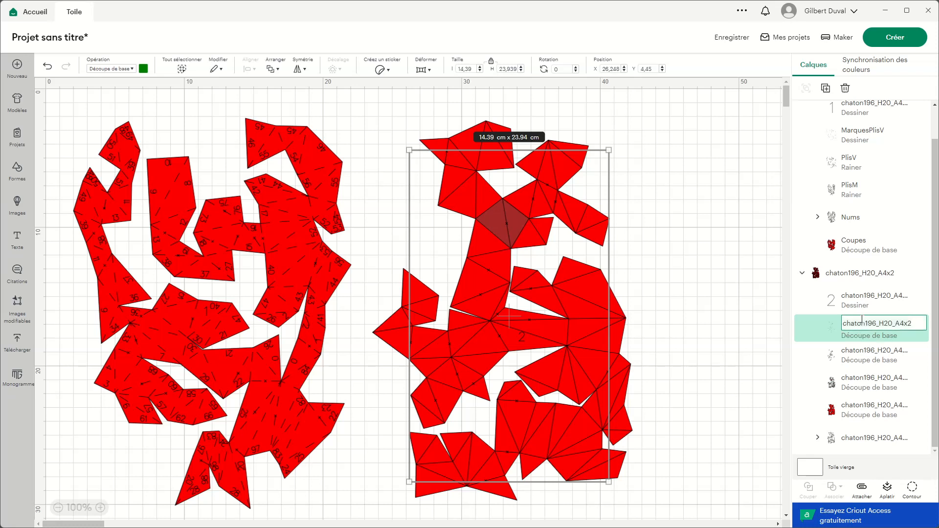
{"action": "type", "text": "MarquesPlisV"}
{"action": "key", "text": "Return"}
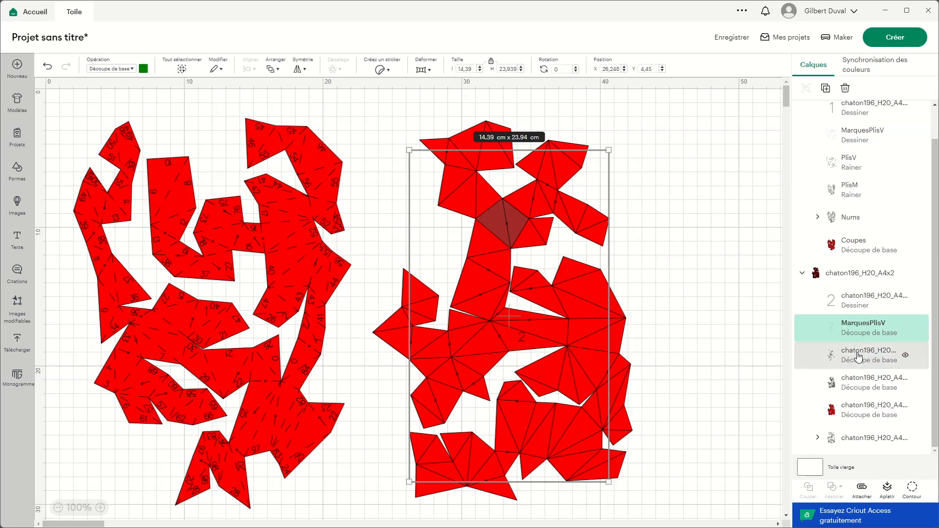
Step: Rename the green fold-line layer of page 2 as PlisV and the dark red fold-line layer as PlisM
{"action": "left_click", "coordinate": [860, 355]}
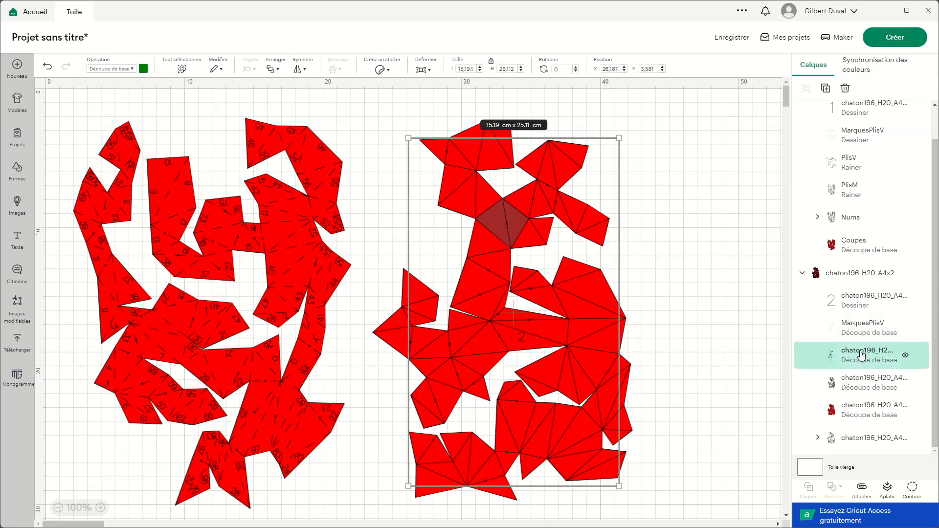
{"action": "double_click", "coordinate": [861, 354]}
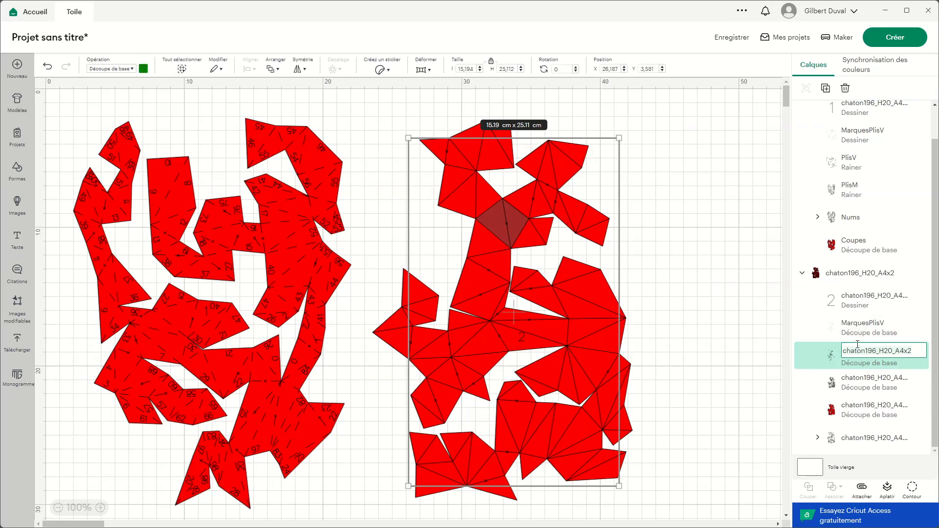
{"action": "type", "text": "PlisV"}
{"action": "key", "text": "Return"}
{"action": "left_click", "coordinate": [867, 389]}
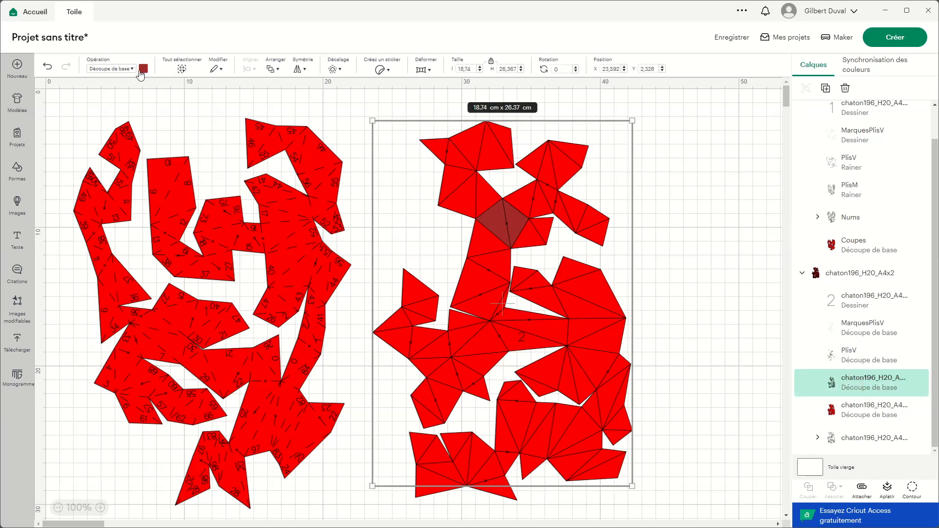
{"action": "double_click", "coordinate": [868, 379]}
{"action": "type", "text": "PlisM"}
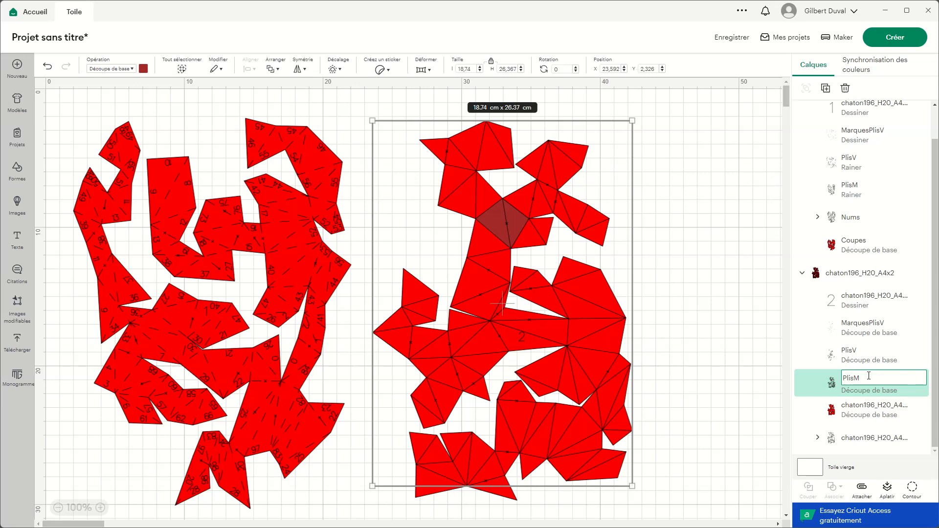
{"action": "key", "text": "Return"}
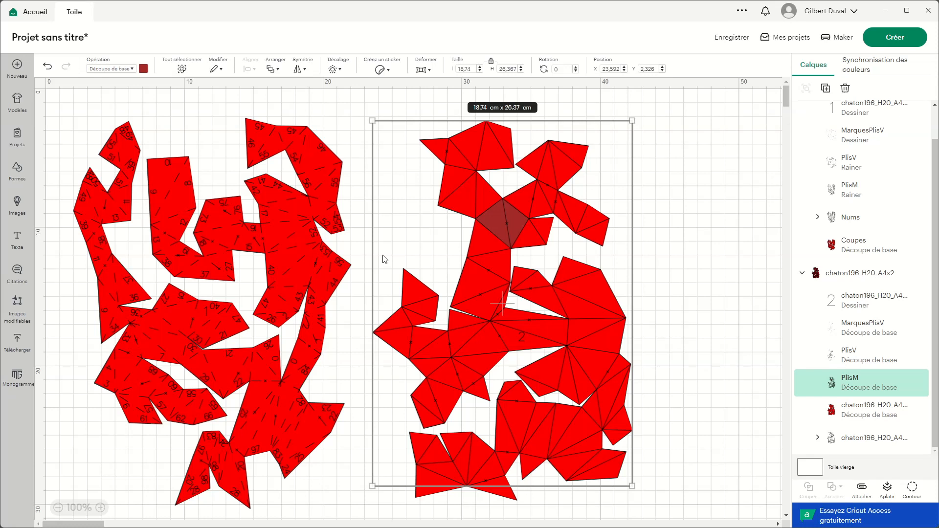
Step: Rename the bright red outline layer of page 2 as Coupes and send it all the way to the back
{"action": "left_click", "coordinate": [871, 413]}
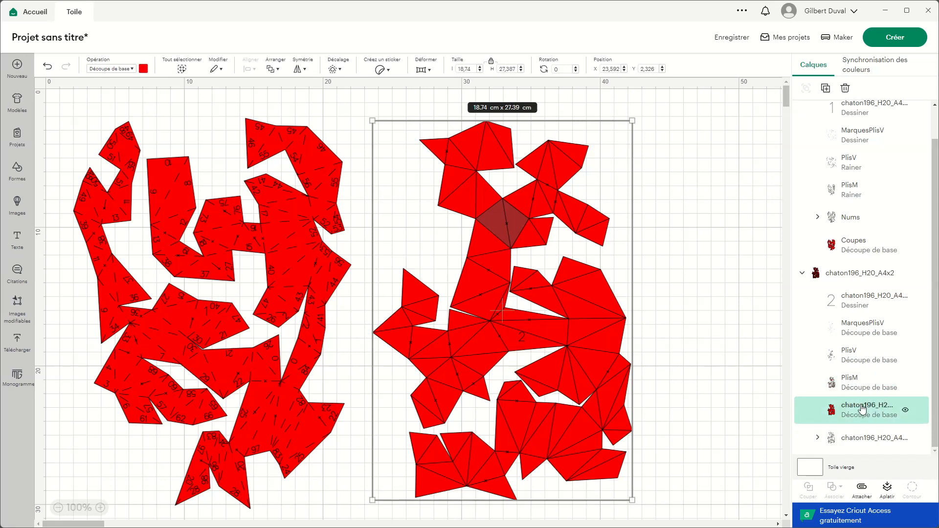
{"action": "double_click", "coordinate": [862, 407]}
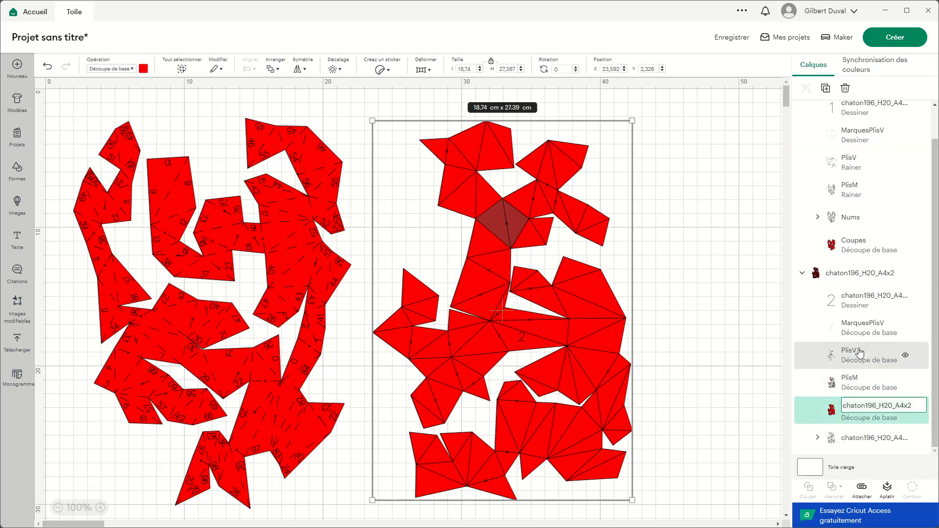
{"action": "type", "text": "Coupes"}
{"action": "key", "text": "Return"}
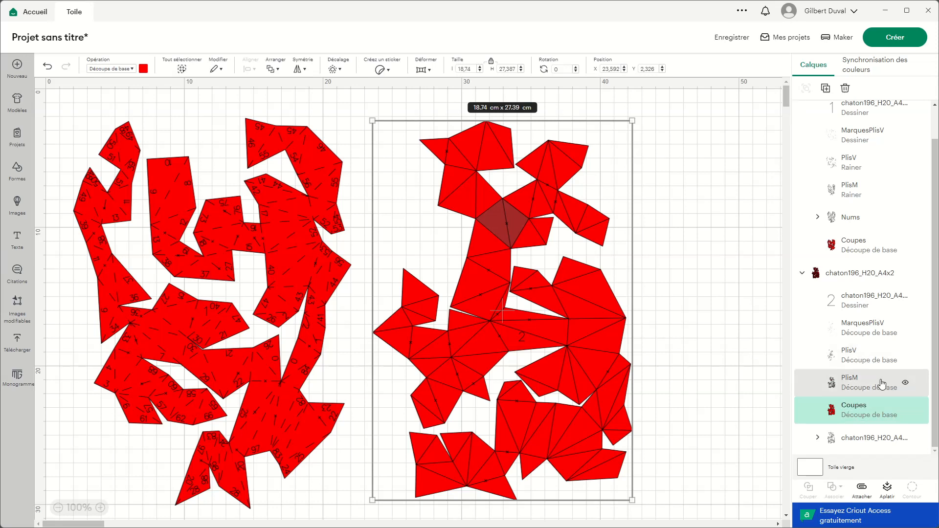
{"action": "left_click", "coordinate": [273, 69]}
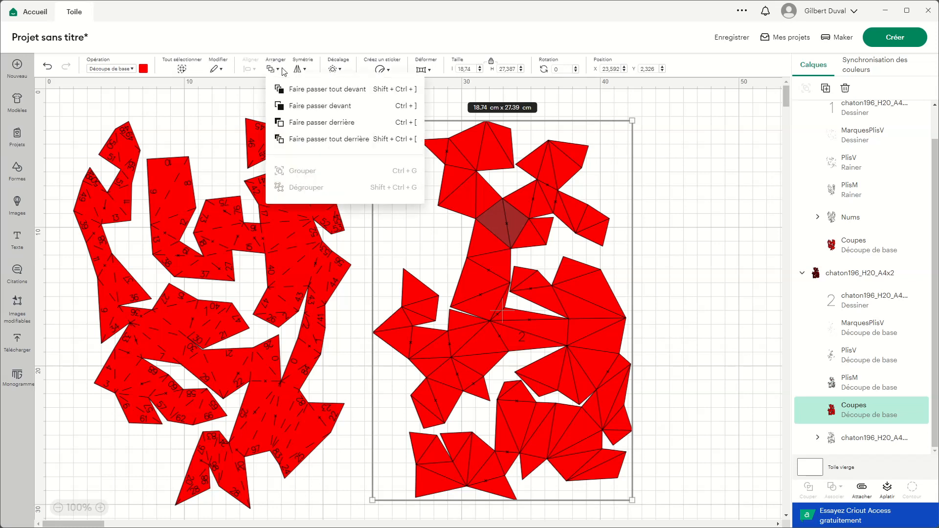
{"action": "left_click", "coordinate": [341, 141]}
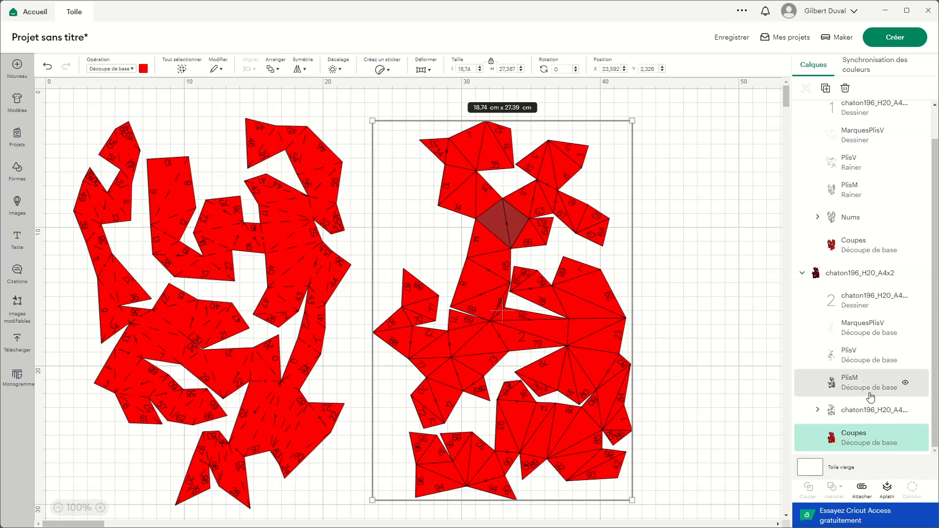
Step: Rename the page 2 edge-number group, just above Coupes, as Nums
{"action": "left_click", "coordinate": [868, 411]}
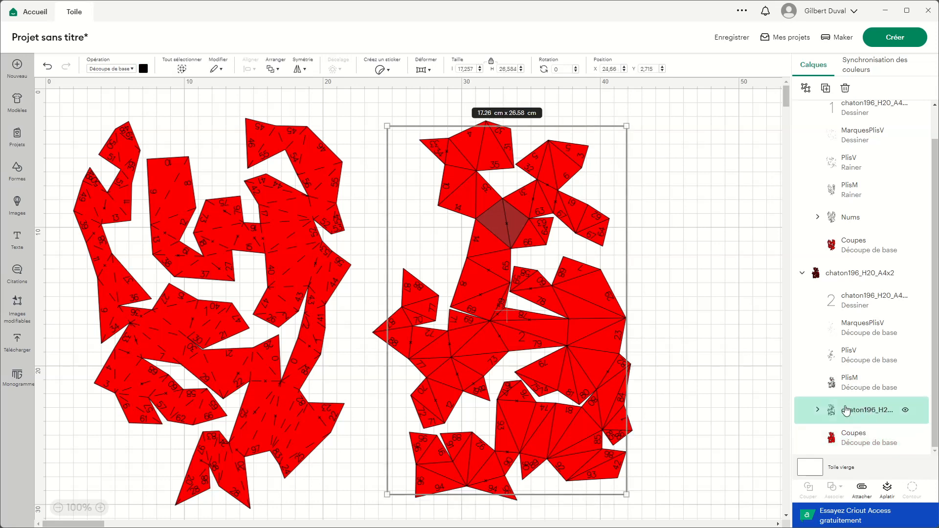
{"action": "double_click", "coordinate": [859, 413]}
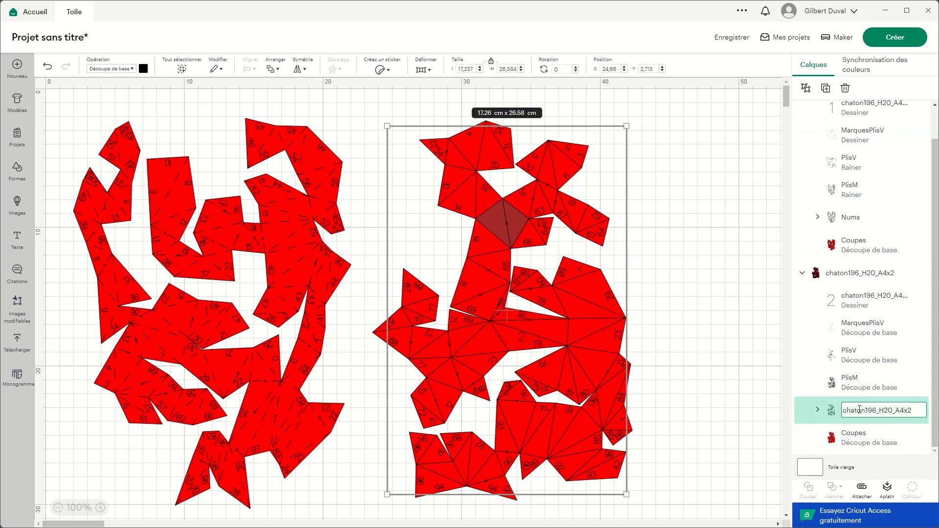
{"action": "type", "text": "Nums"}
{"action": "key", "text": "Return"}
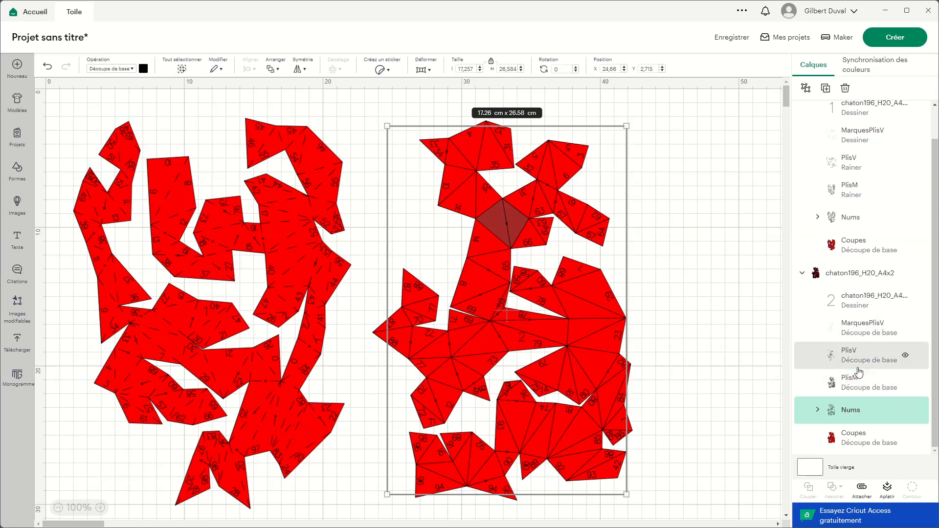
Step: Set the operation of page 2's MarquesPlisV and Nums layers to pen drawing (Stylo)
{"action": "left_click", "coordinate": [865, 329], "text": "shift"}
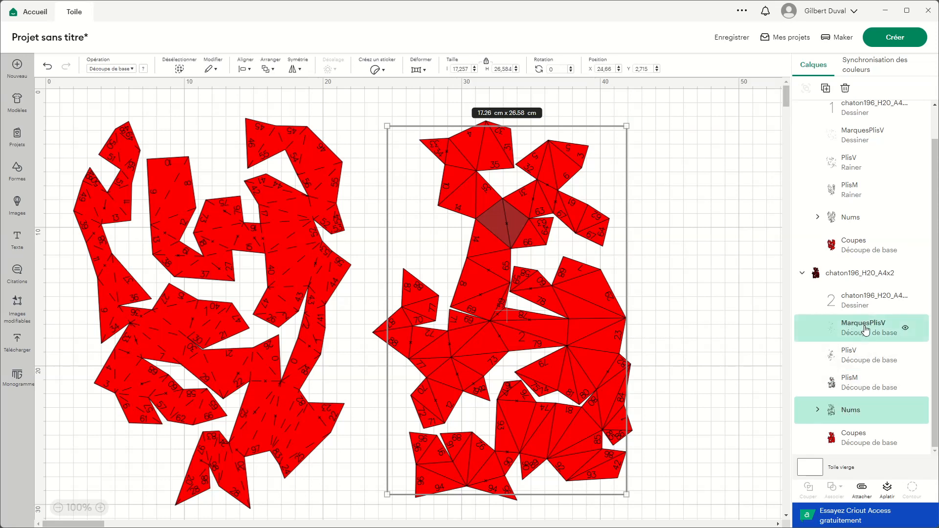
{"action": "left_click", "coordinate": [126, 69]}
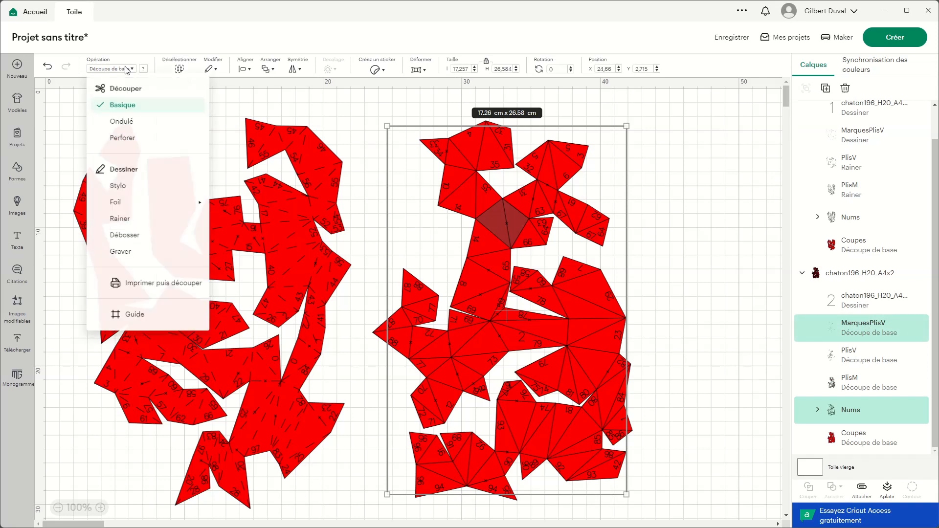
{"action": "left_click", "coordinate": [133, 188]}
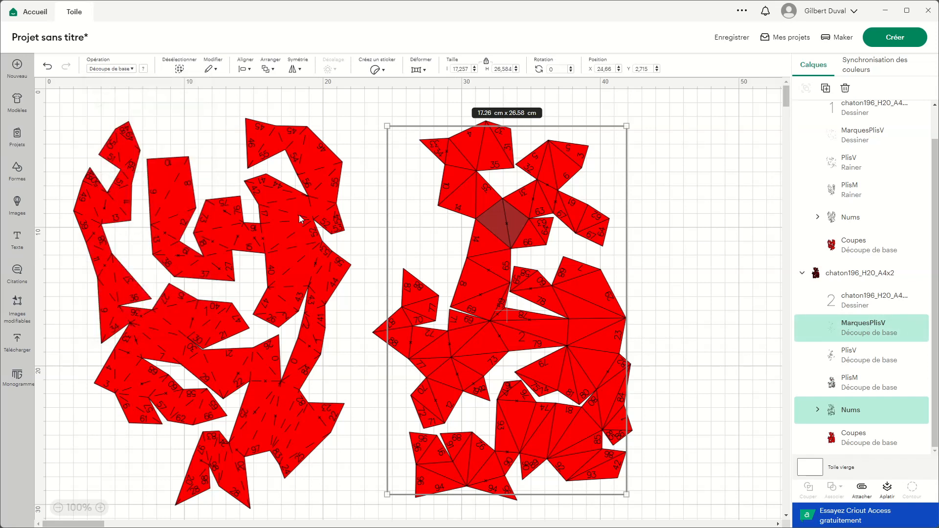
Step: Set the operation of page 2's PlisV and PlisM fold layers to scoring (Rainer)
{"action": "left_click", "coordinate": [861, 357]}
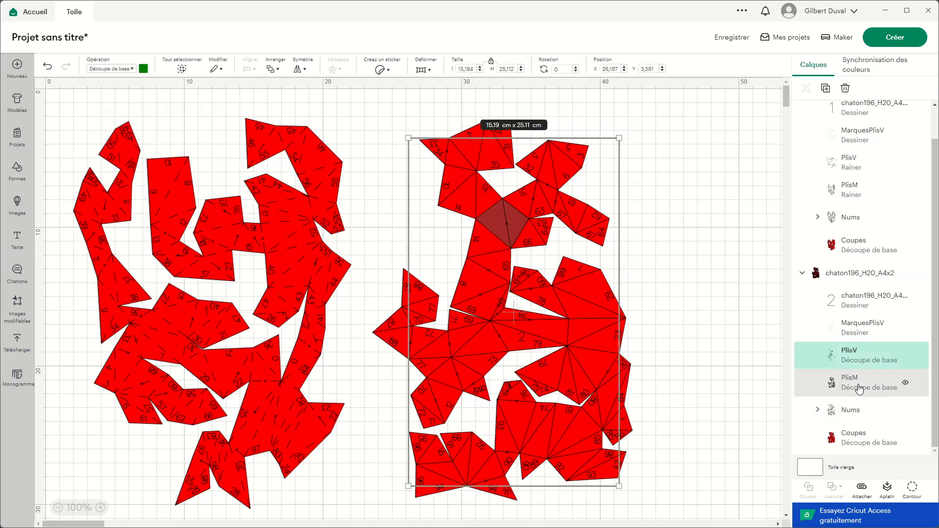
{"action": "left_click", "coordinate": [860, 389], "text": "shift"}
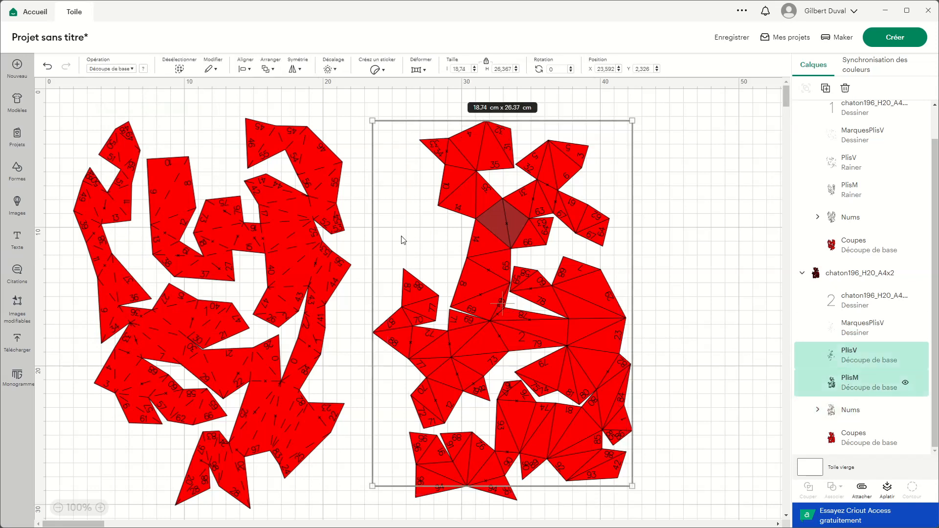
{"action": "left_click", "coordinate": [122, 69]}
{"action": "left_click", "coordinate": [124, 224]}
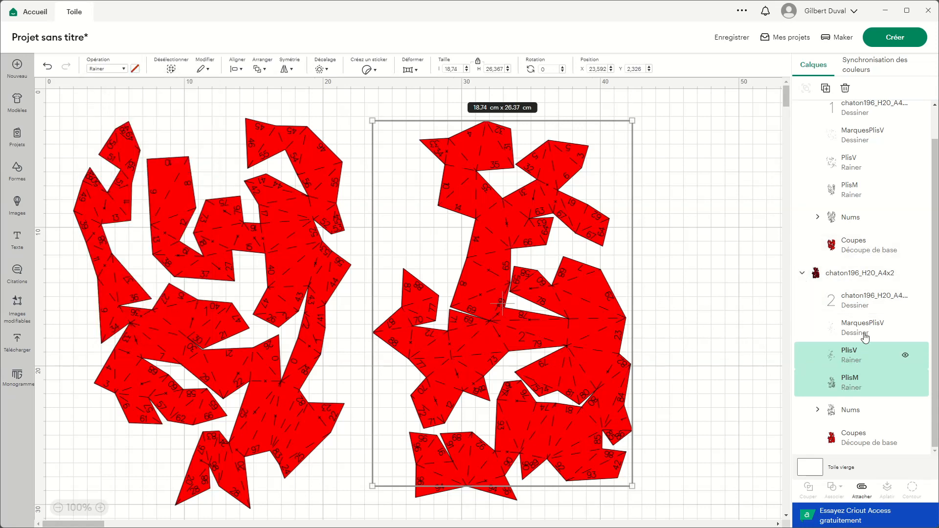
Step: Ungroup the chaton196_H20_A4x2 group and attach all its layers together
{"action": "left_click", "coordinate": [863, 274]}
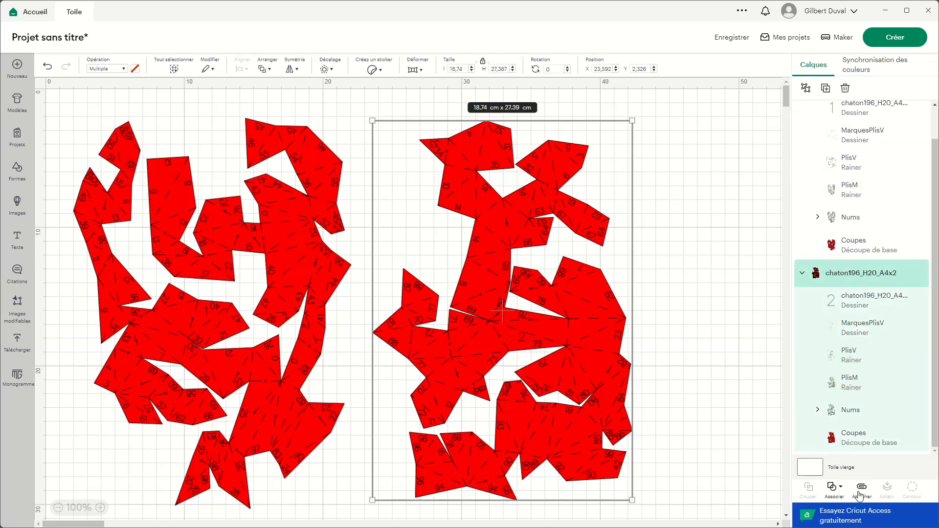
{"action": "left_click", "coordinate": [806, 88]}
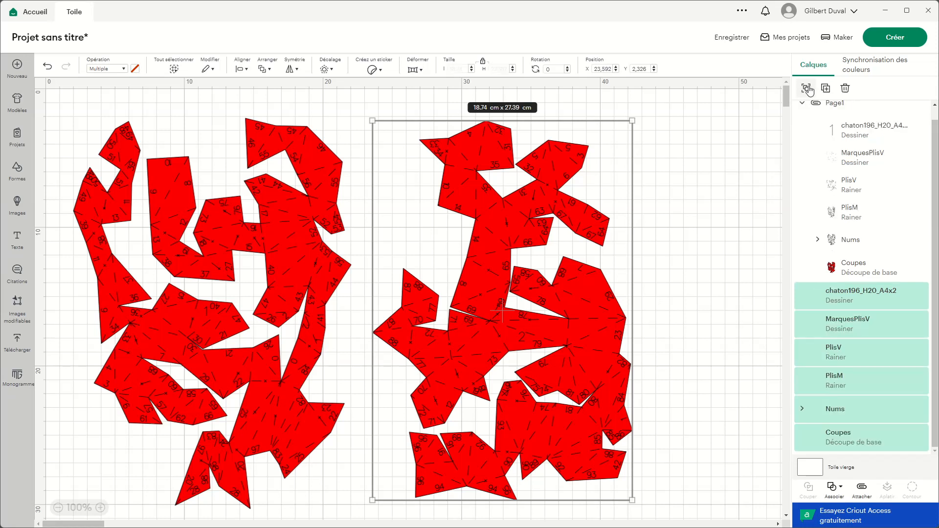
{"action": "left_click", "coordinate": [862, 487]}
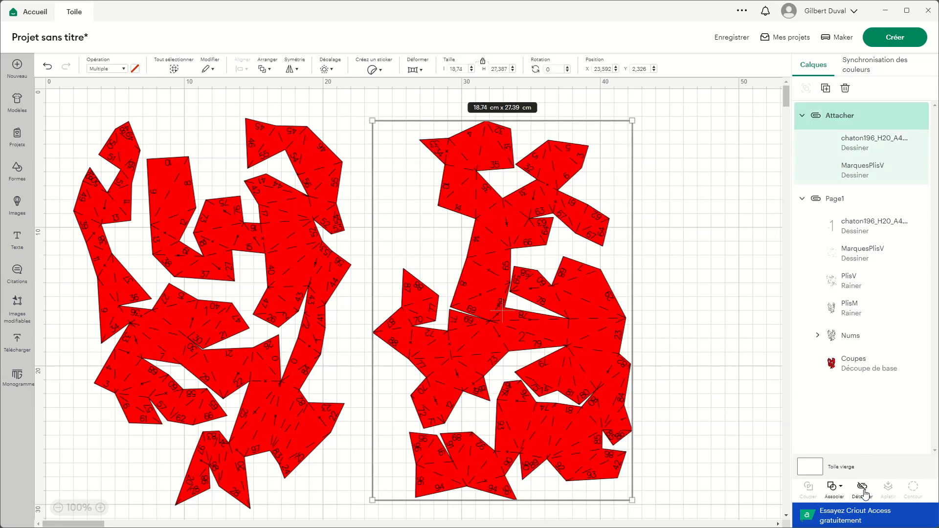
Step: Rename the newly attached set of page 2 layers as Page2
{"action": "double_click", "coordinate": [837, 116]}
{"action": "key", "text": "ctrl+a"}
{"action": "type", "text": "Page"}
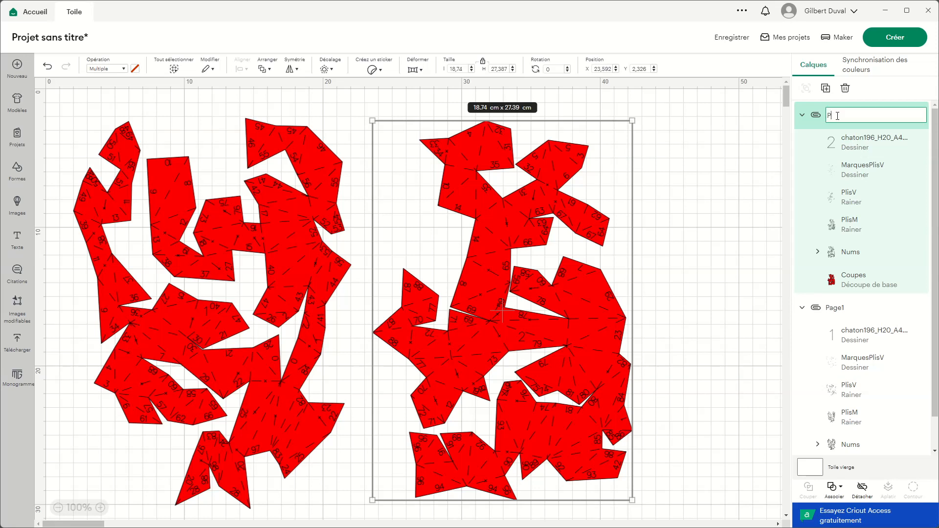
{"action": "key", "text": "Return"}
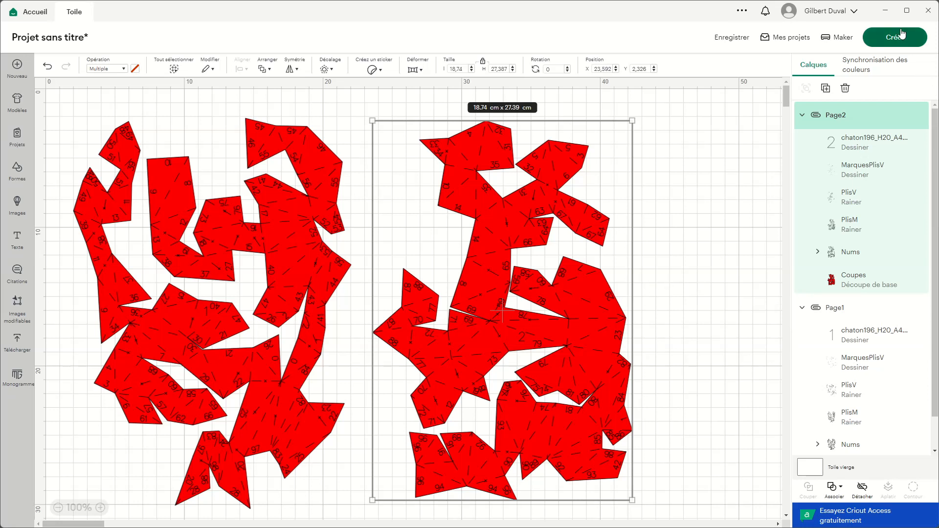
Step: Save the project with the title Chaton_exemple, without adding it to a collection
{"action": "left_click", "coordinate": [730, 41]}
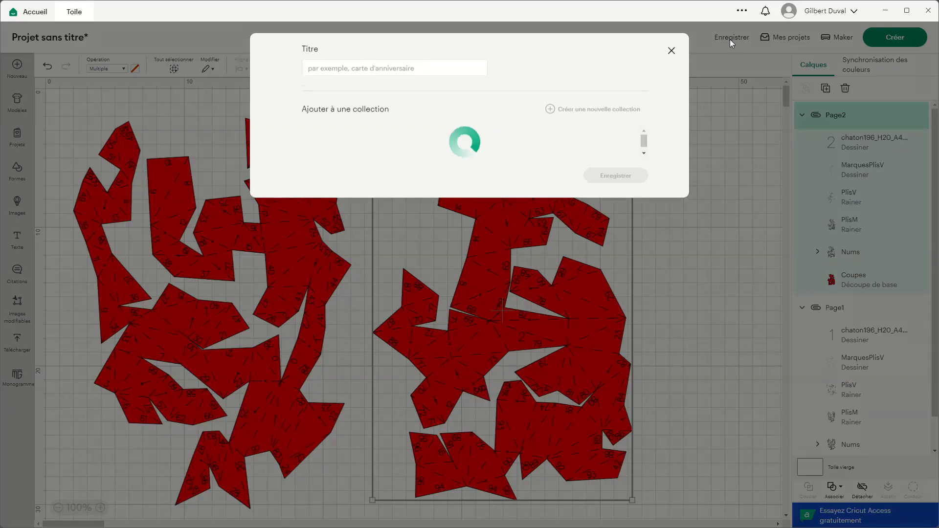
{"action": "left_click", "coordinate": [398, 67]}
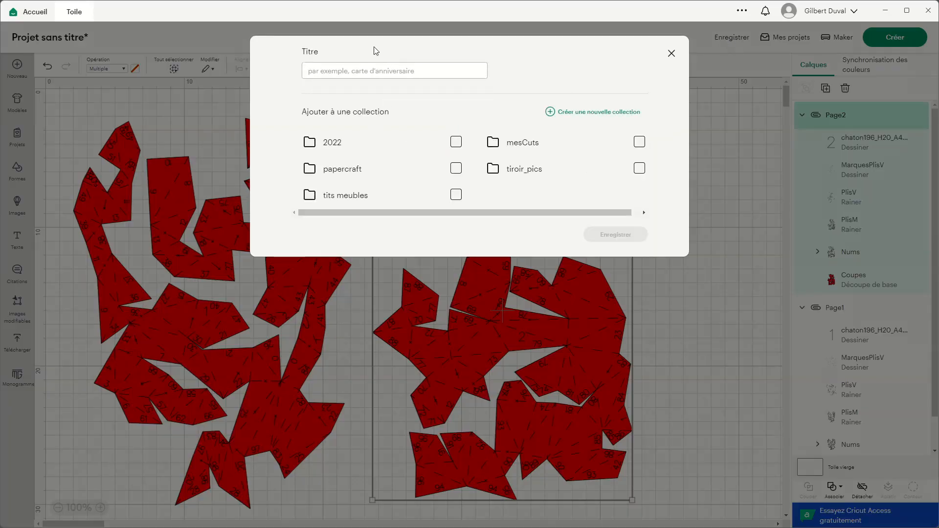
{"action": "type", "text": "Cha"}
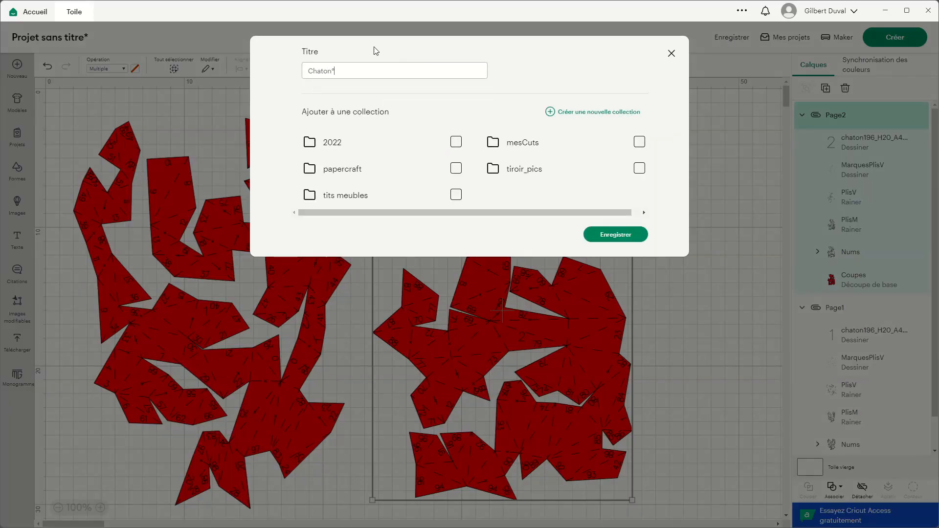
{"action": "type", "text": "ton_exemple"}
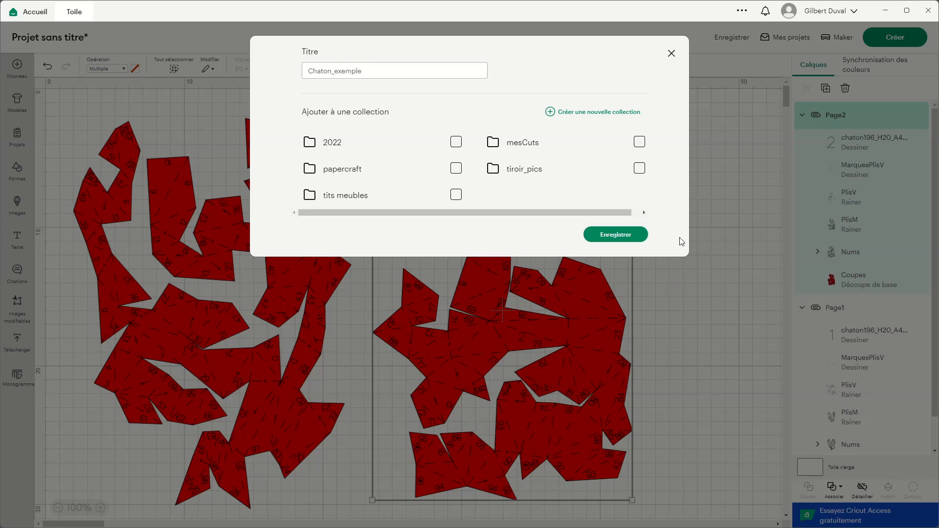
{"action": "left_click", "coordinate": [622, 237]}
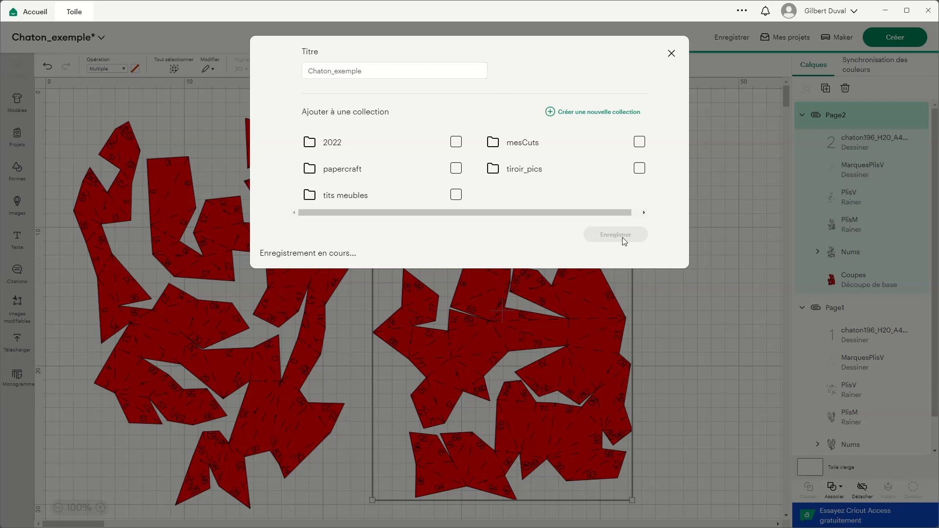